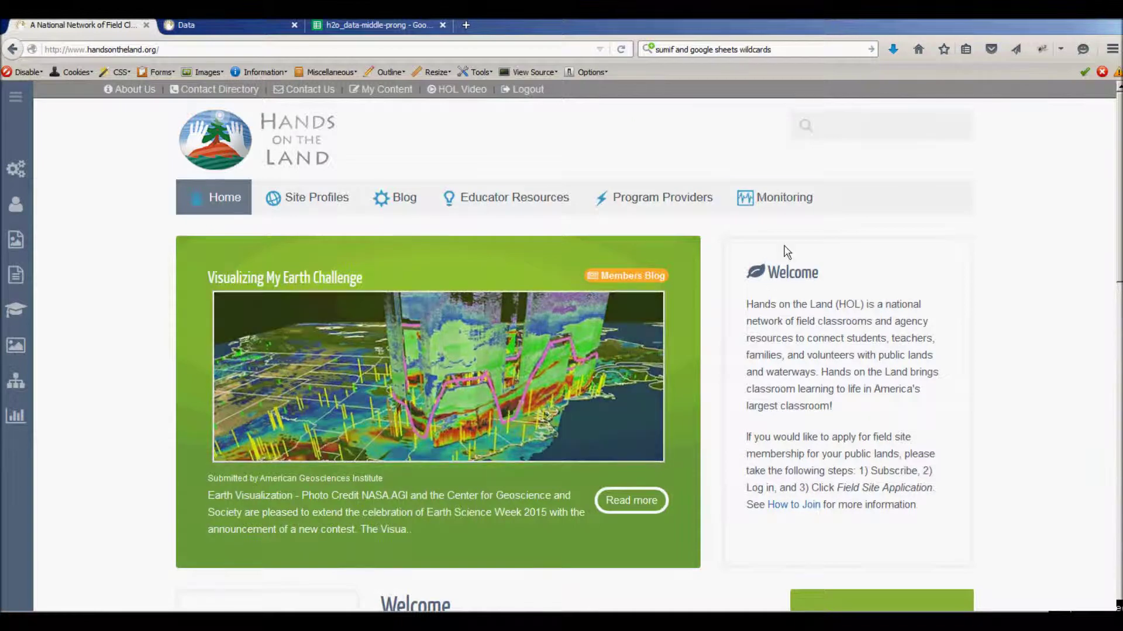
Open the Water Quality Monitoring page from the Monitoring menu
mouse_move(773, 210)
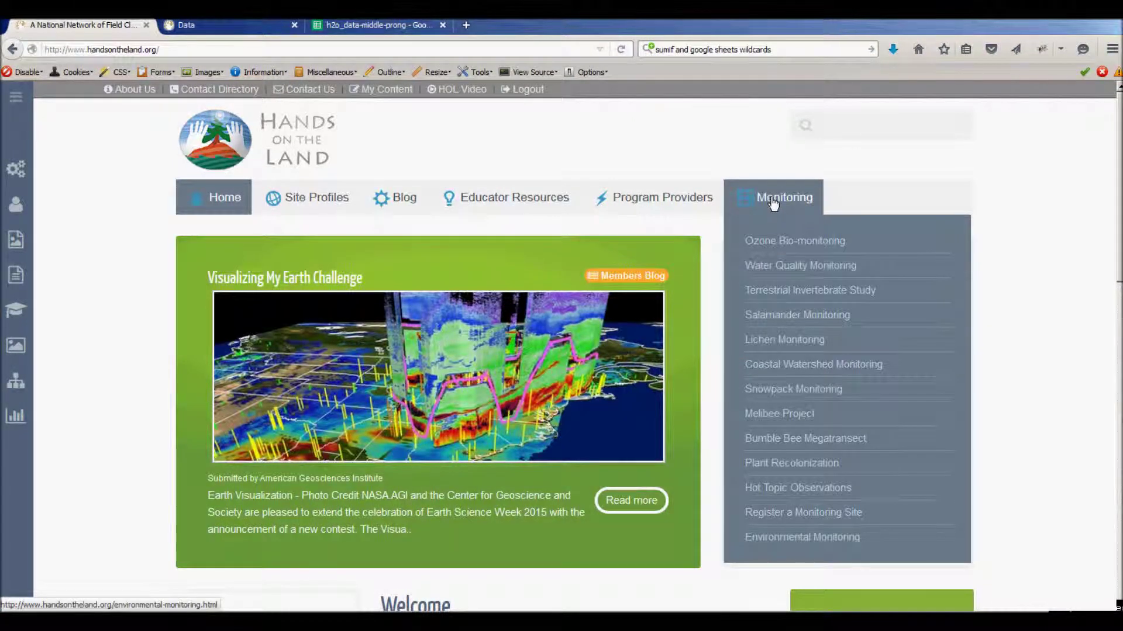
left_click(780, 268)
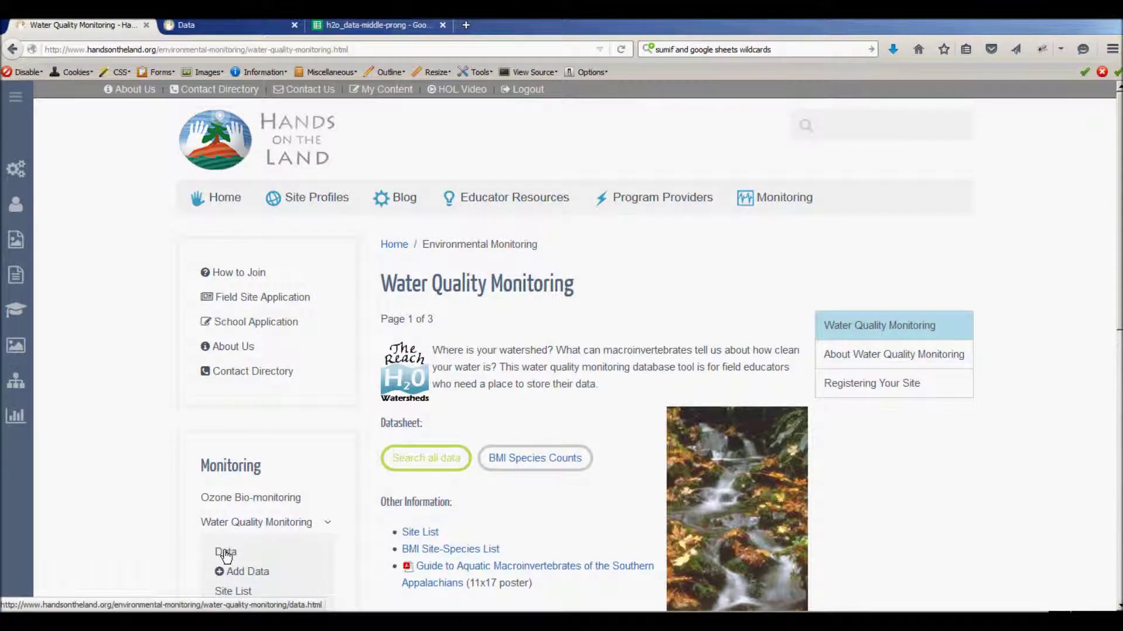
Search all water quality data filtered to the Tremont: Middle Prong River site
left_click(426, 462)
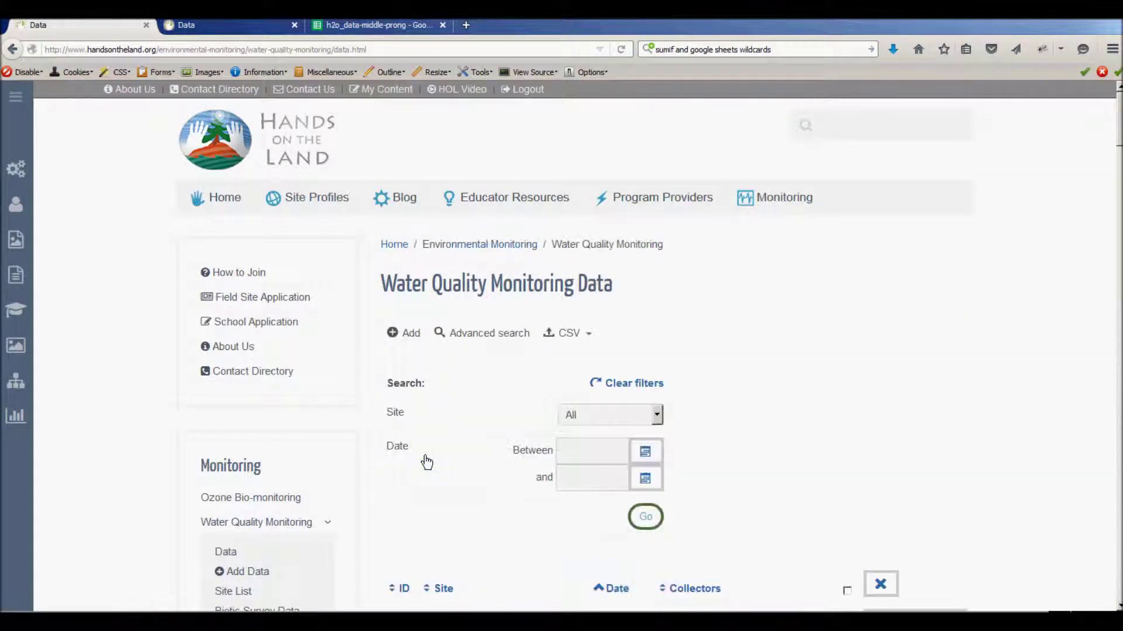
left_click(580, 417)
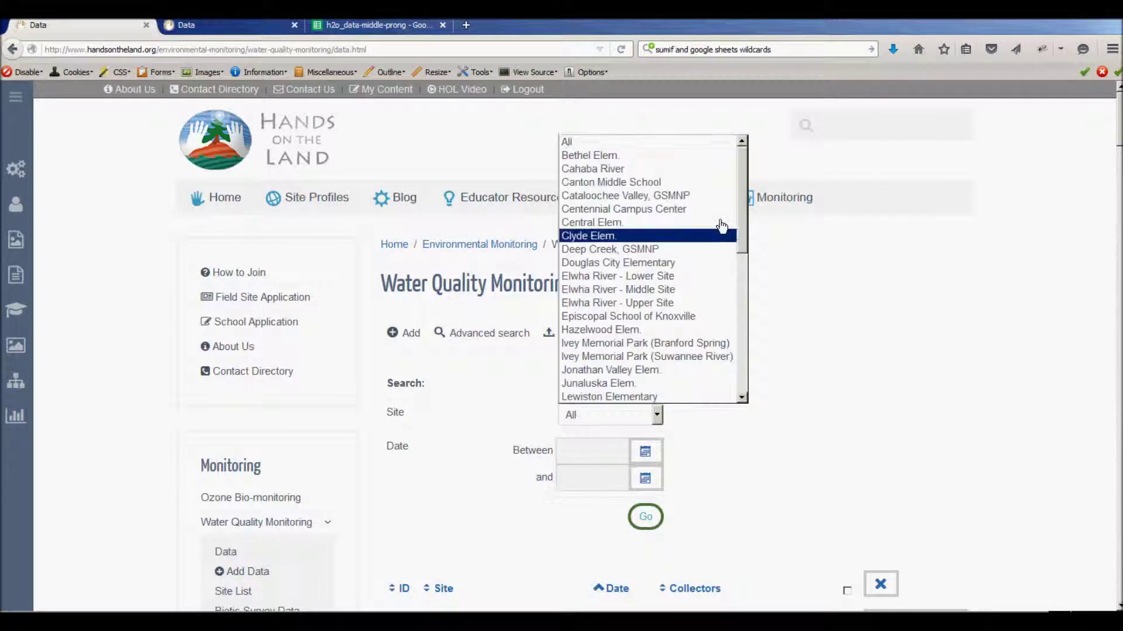
scroll(738, 216, "down", 10)
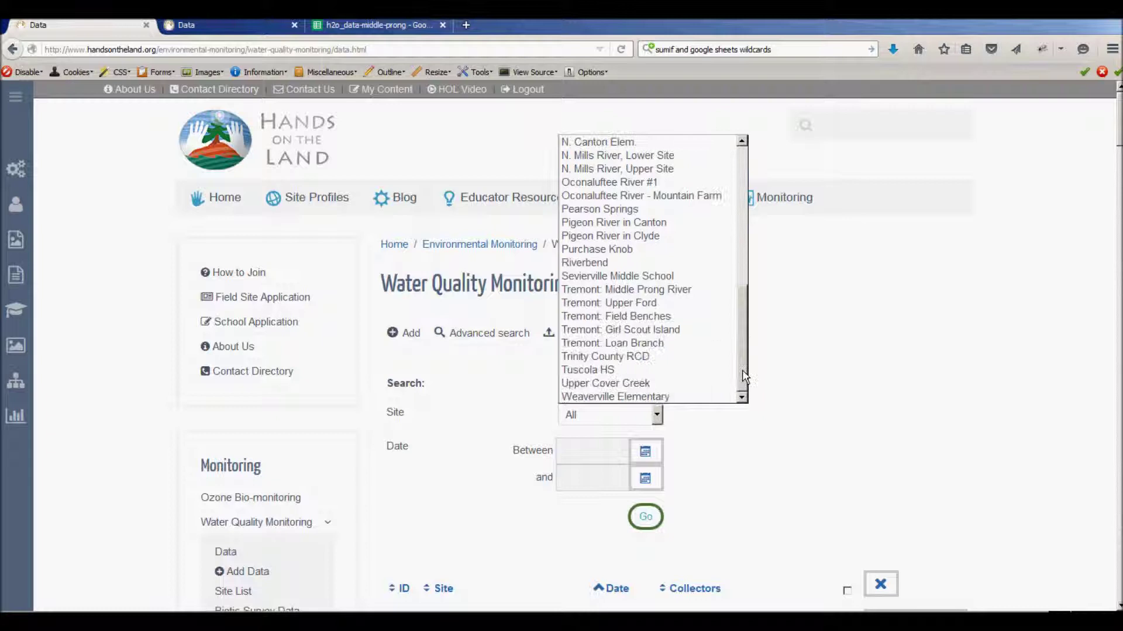
left_click(665, 290)
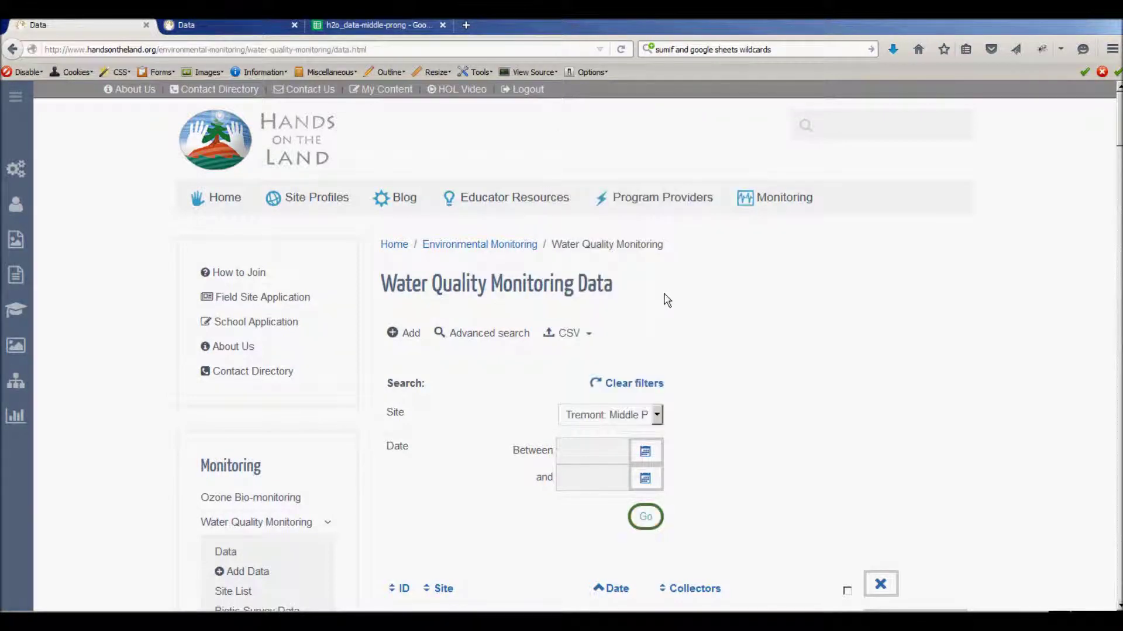
left_click(646, 518)
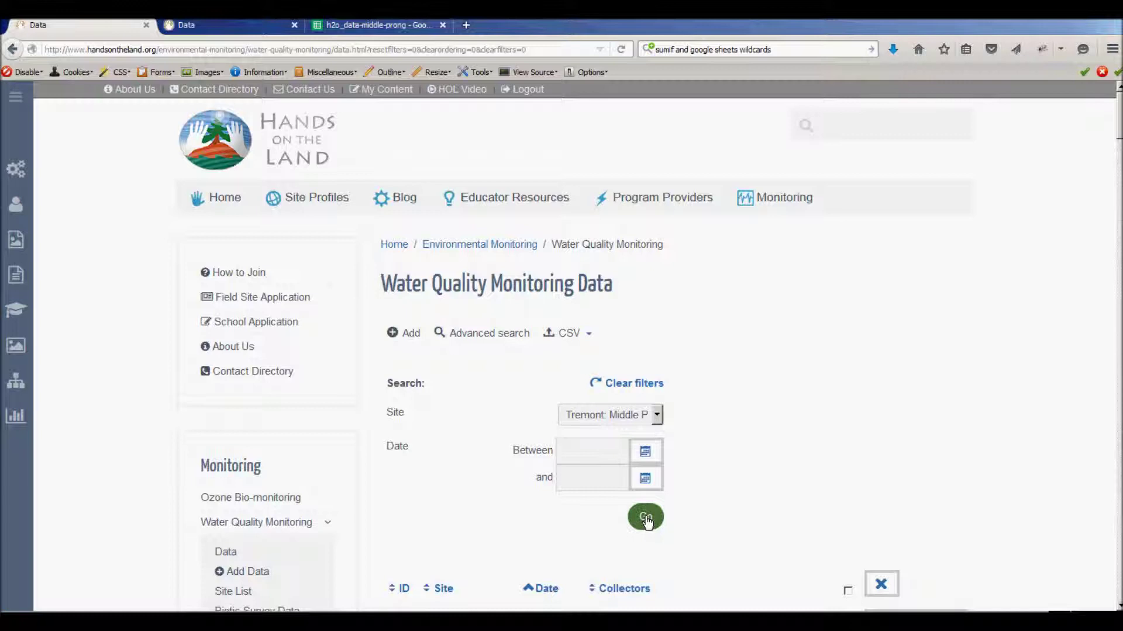
scroll(784, 506, "down", 3)
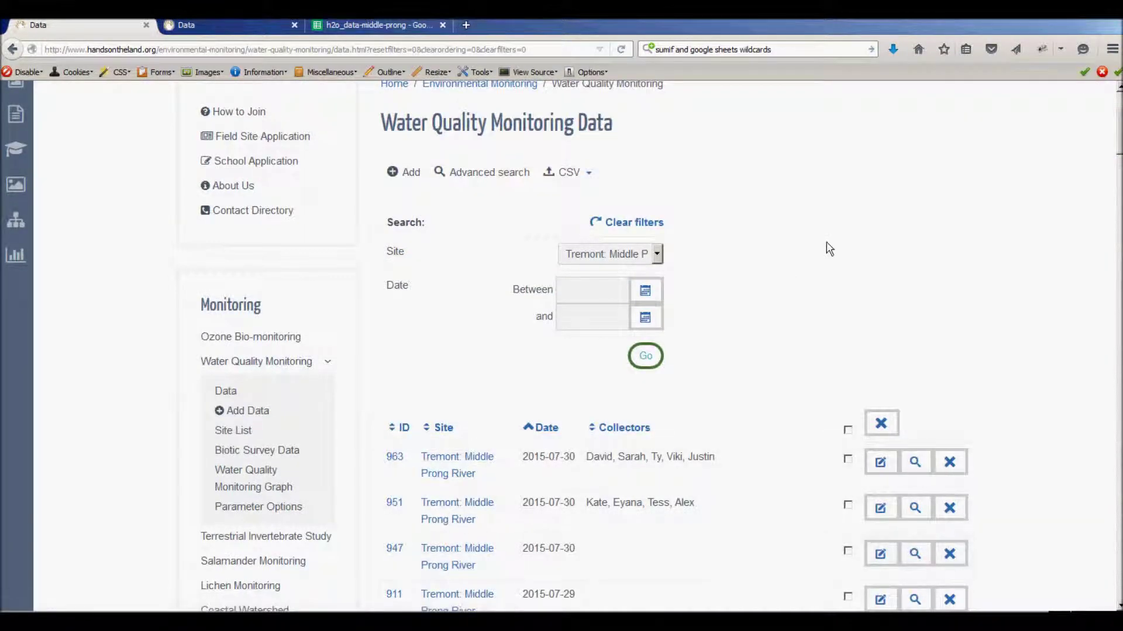
Export the filtered Middle Prong records to CSV and save h2o_data-export.csv
scroll(828, 248, "up", 2)
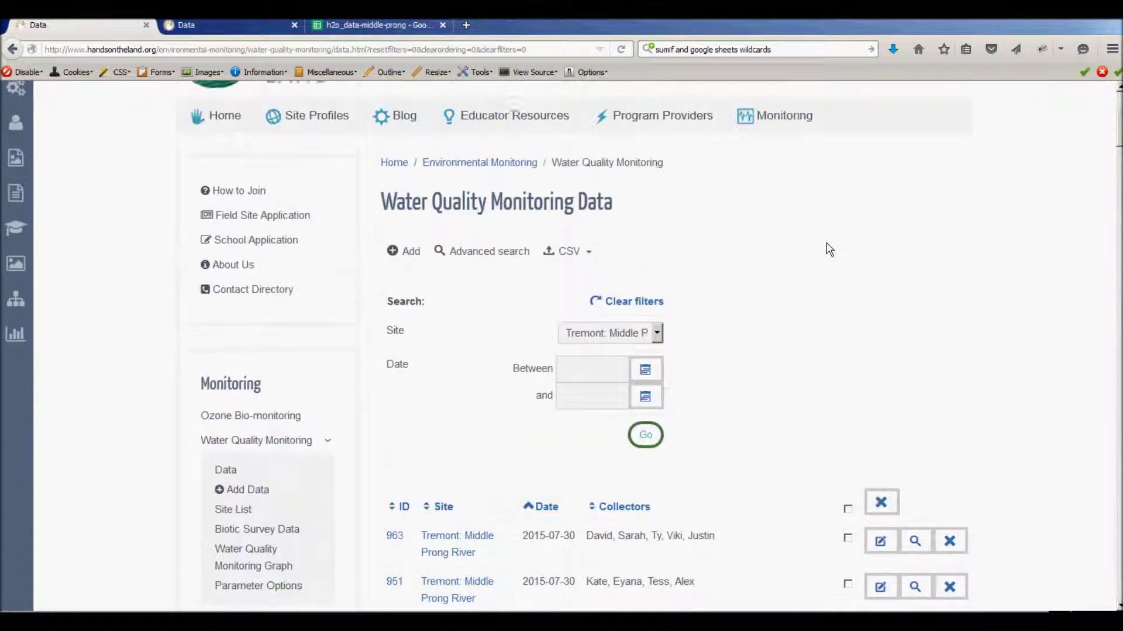
left_click(576, 256)
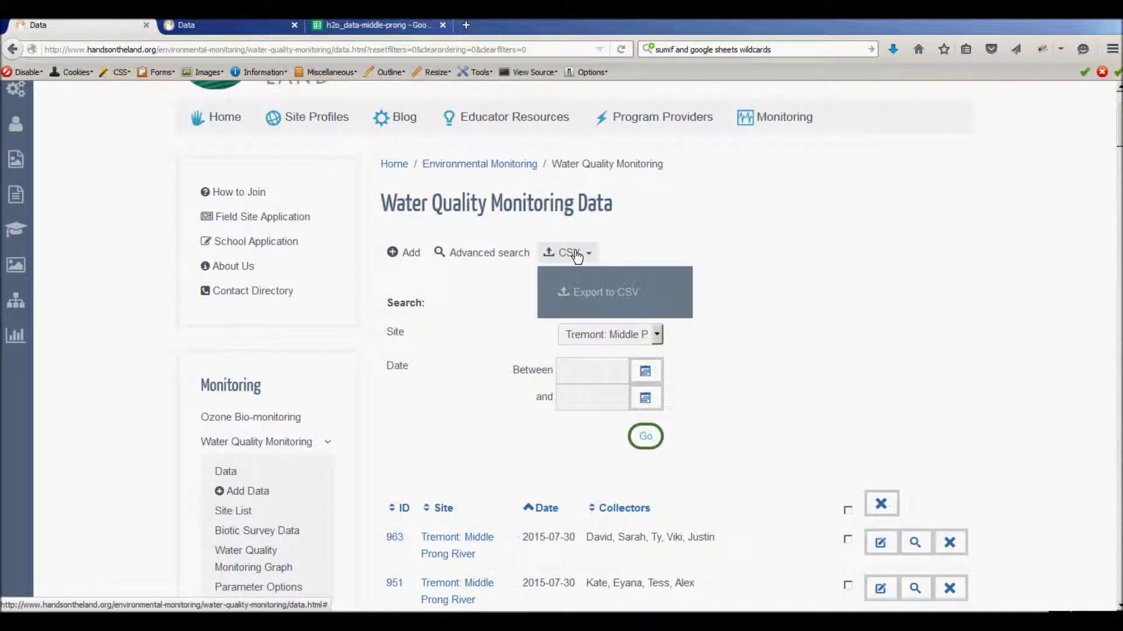
left_click(592, 297)
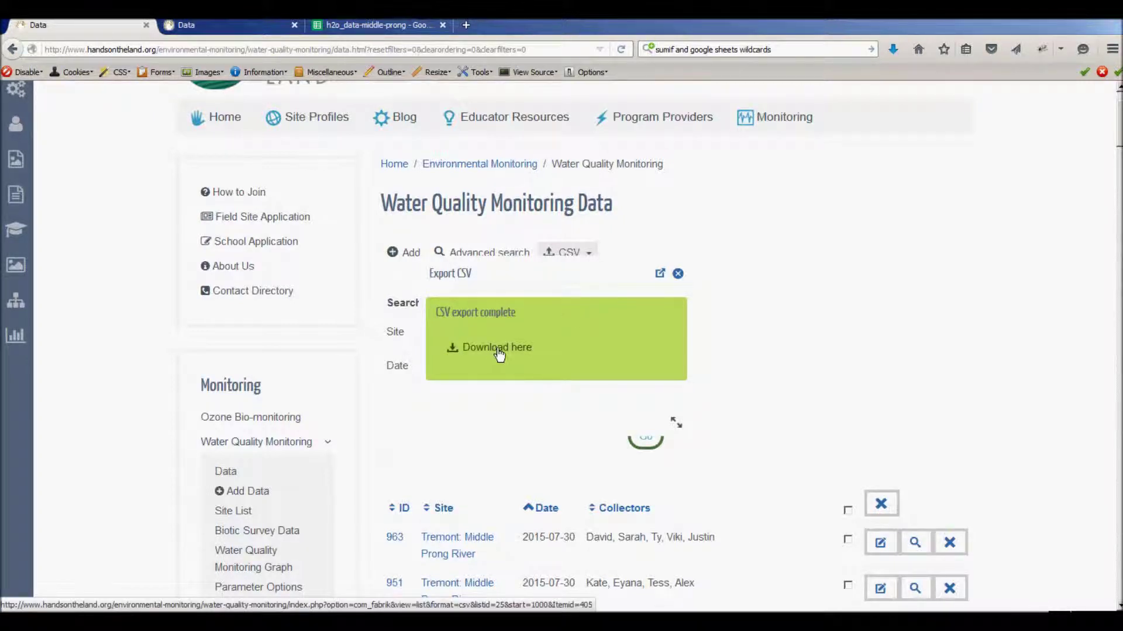
left_click(498, 350)
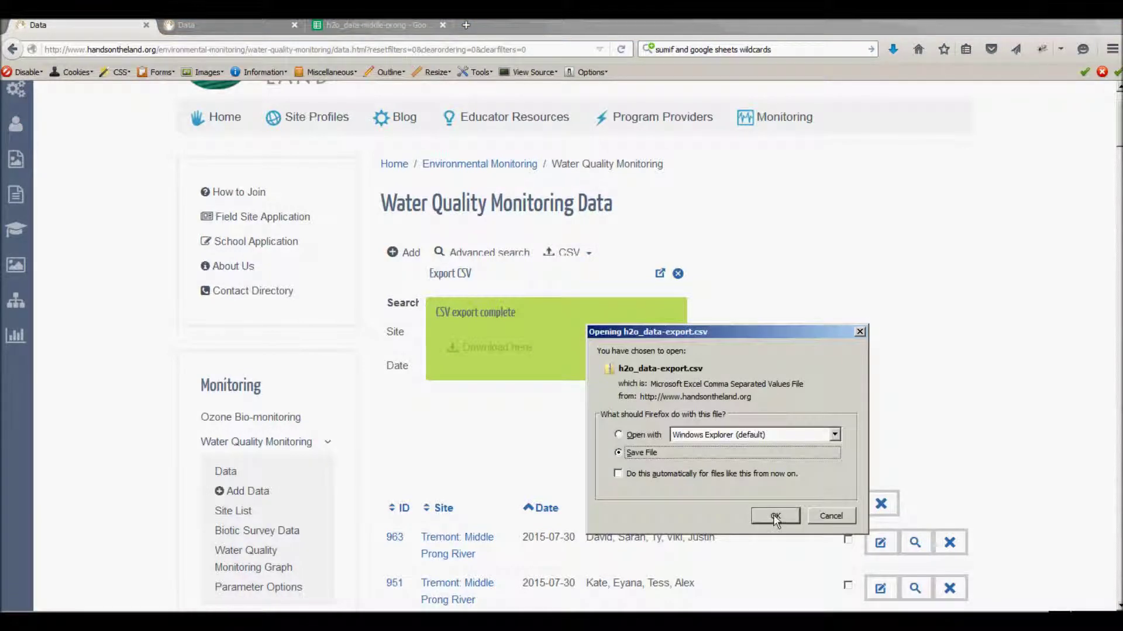
left_click(774, 515)
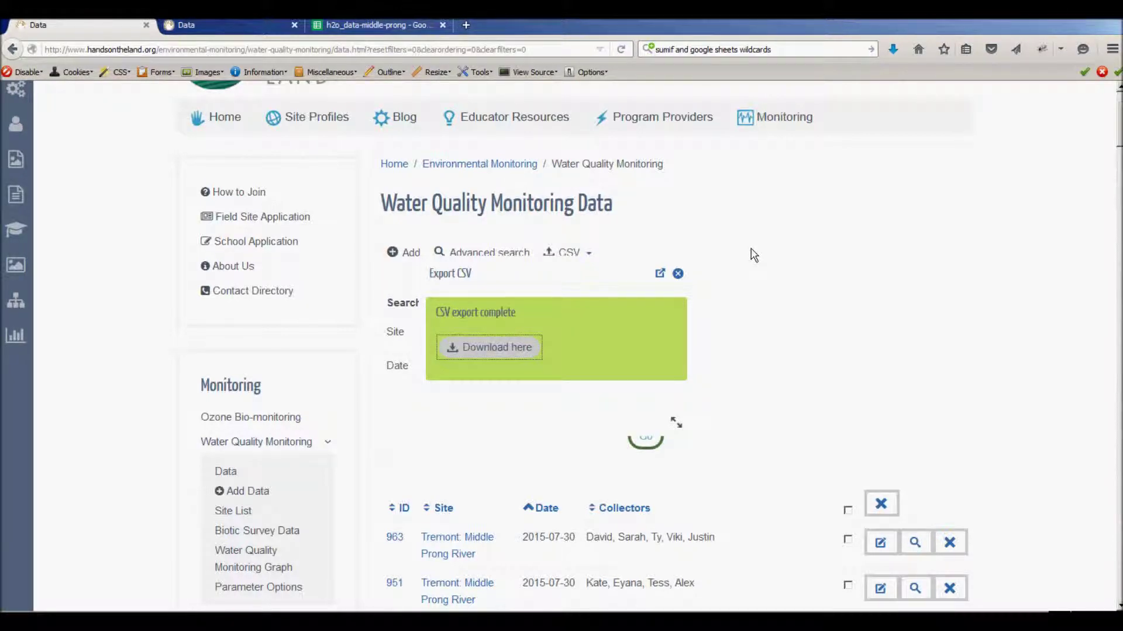
scroll(753, 255, "down", 3)
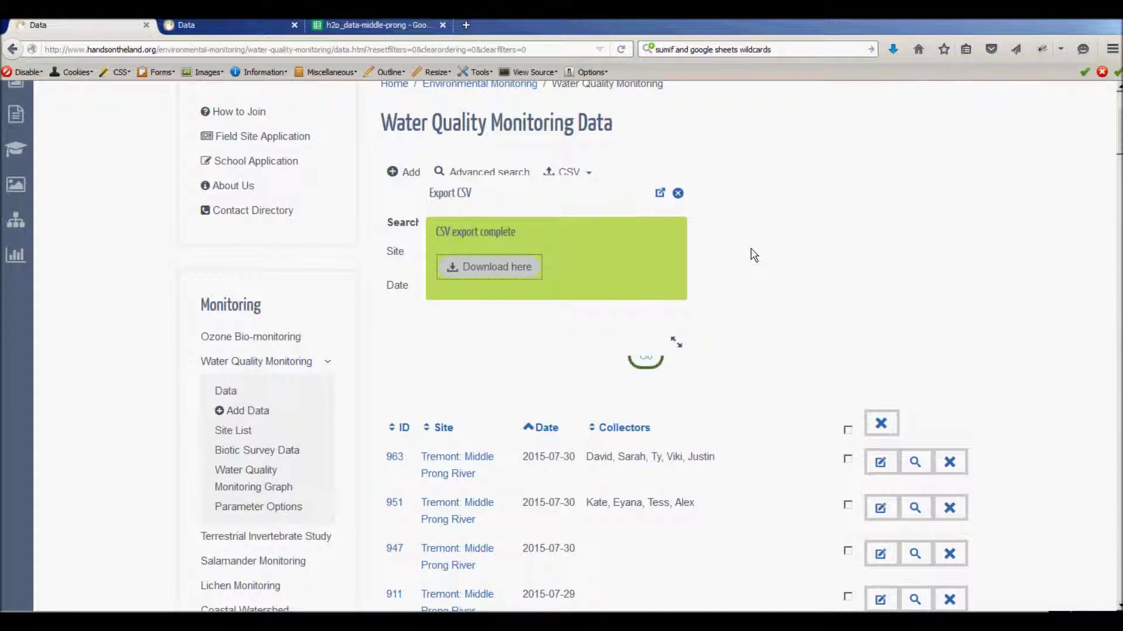
List Biotic Survey Data records for the Tremont: Middle Prong River site
left_click(253, 457)
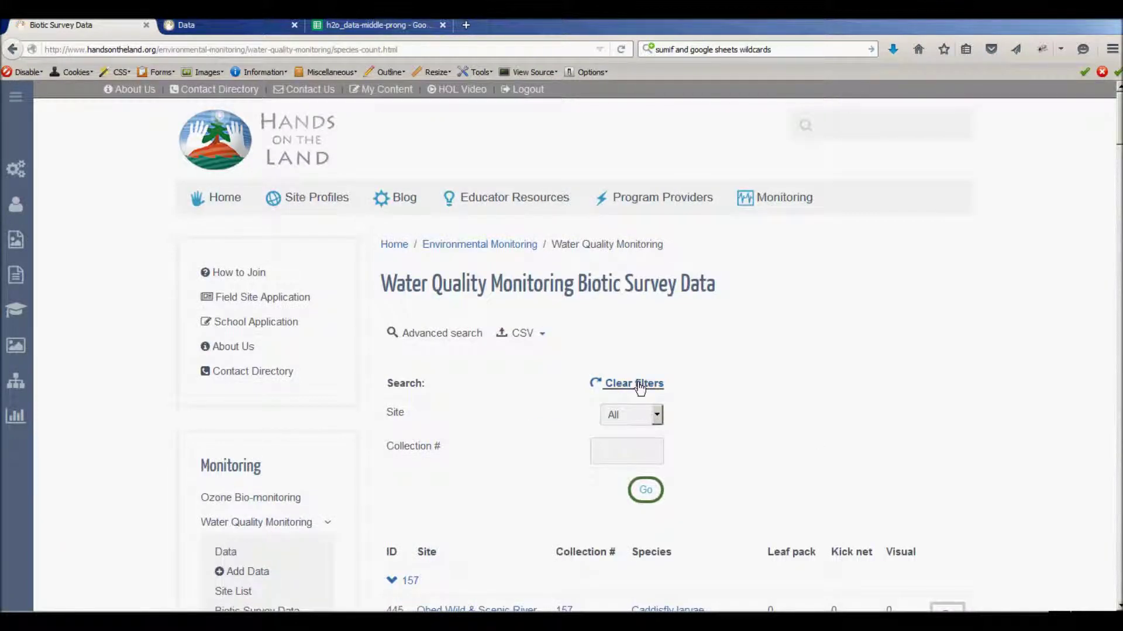
left_click(636, 416)
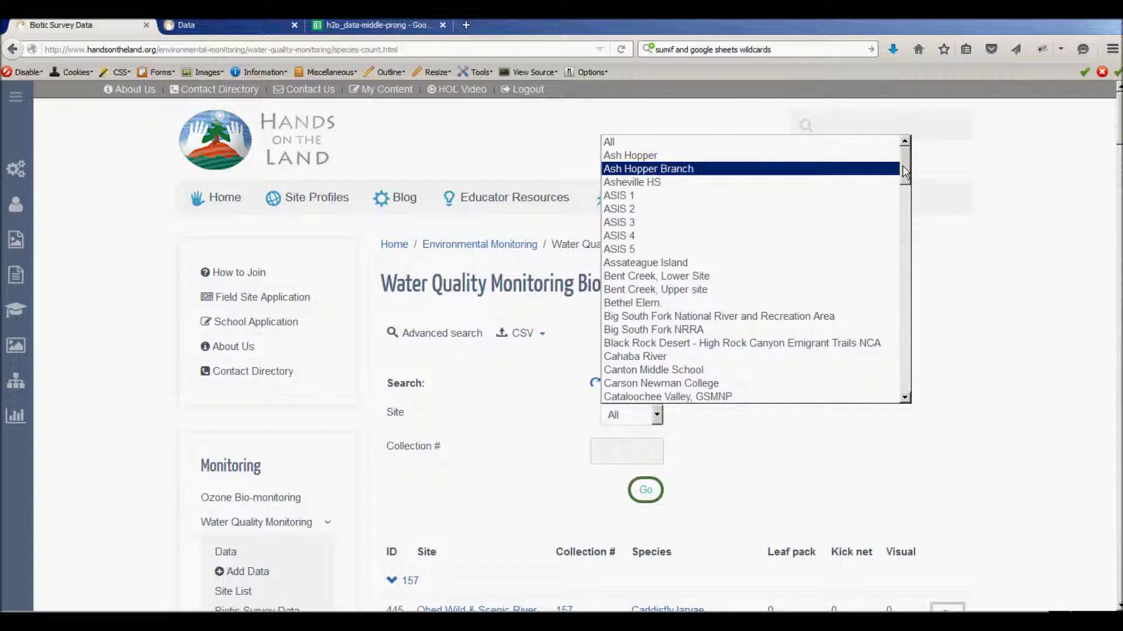
left_click_drag(904, 166, 910, 358)
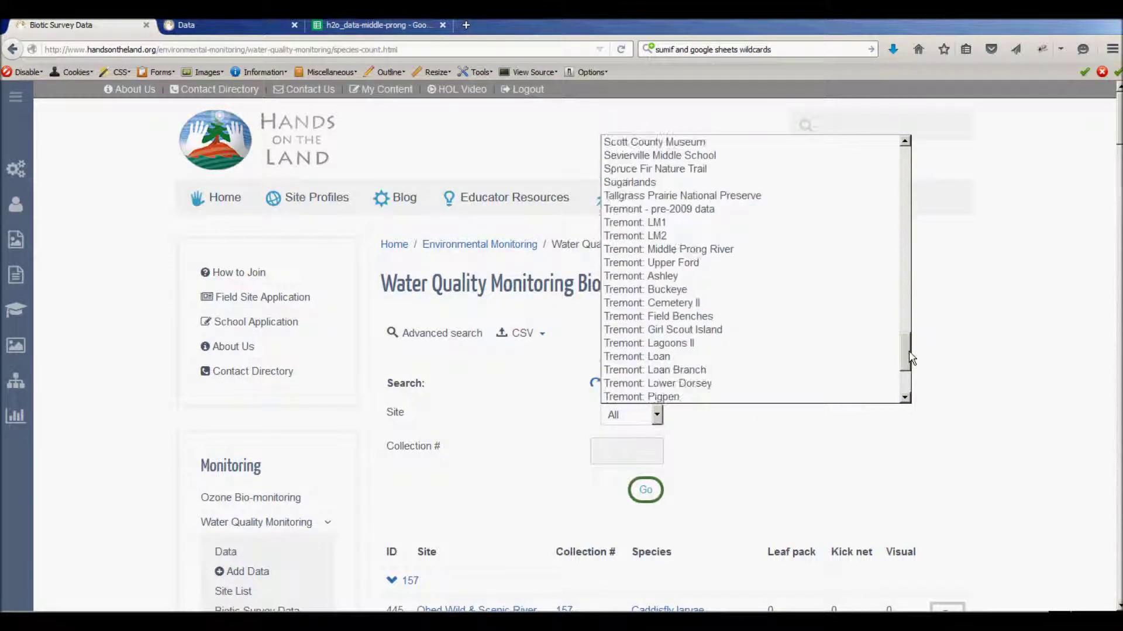
left_click(700, 251)
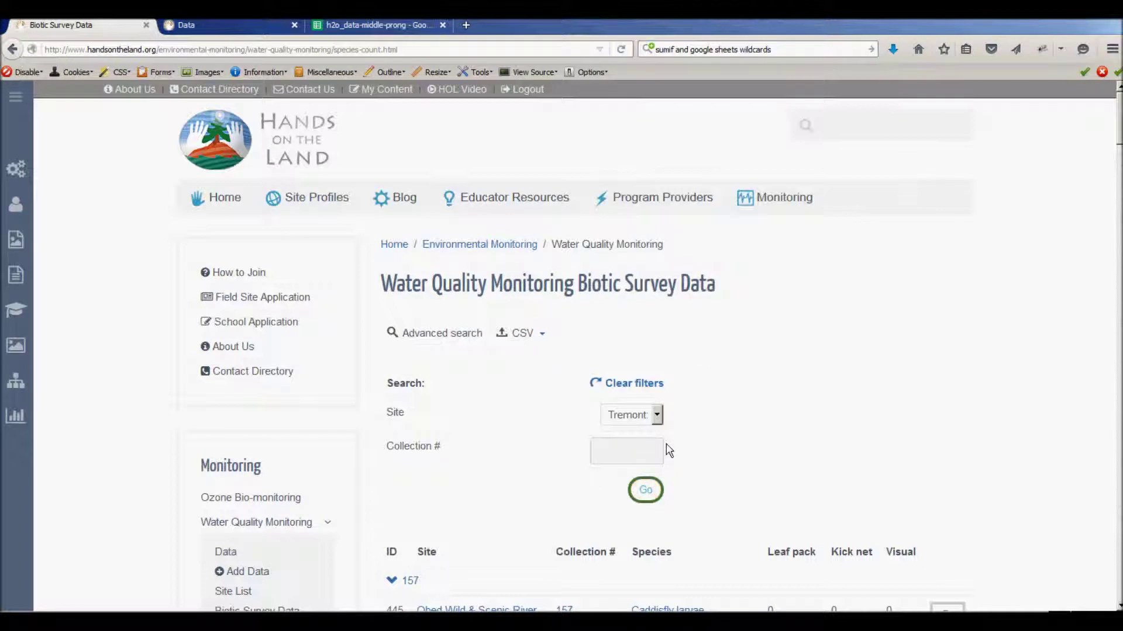
left_click(643, 491)
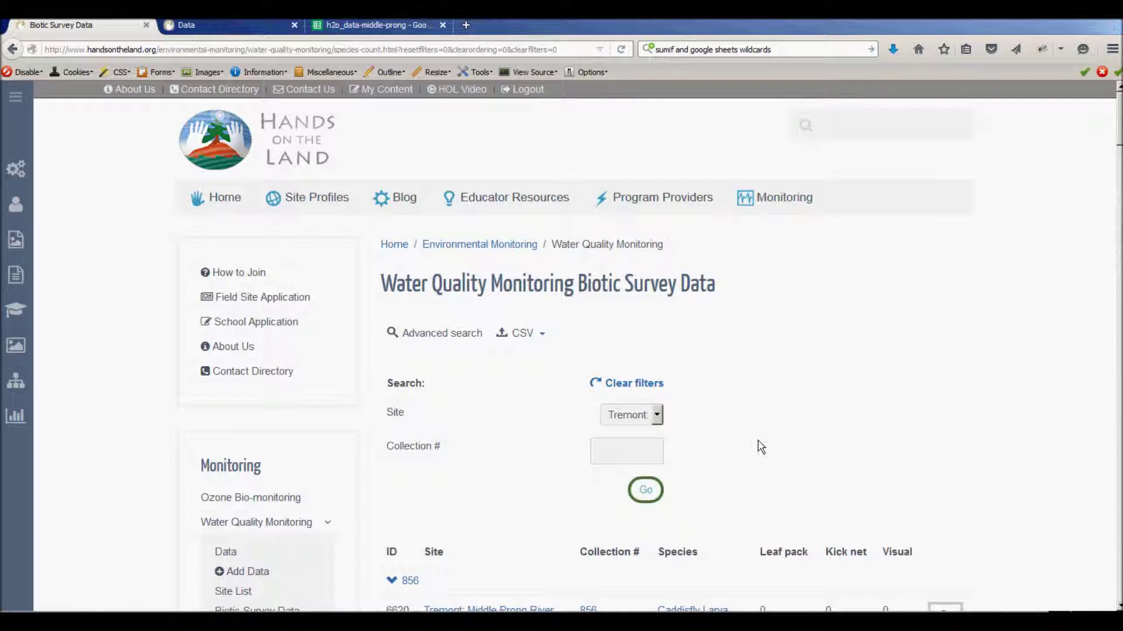
scroll(742, 459, "down", 2)
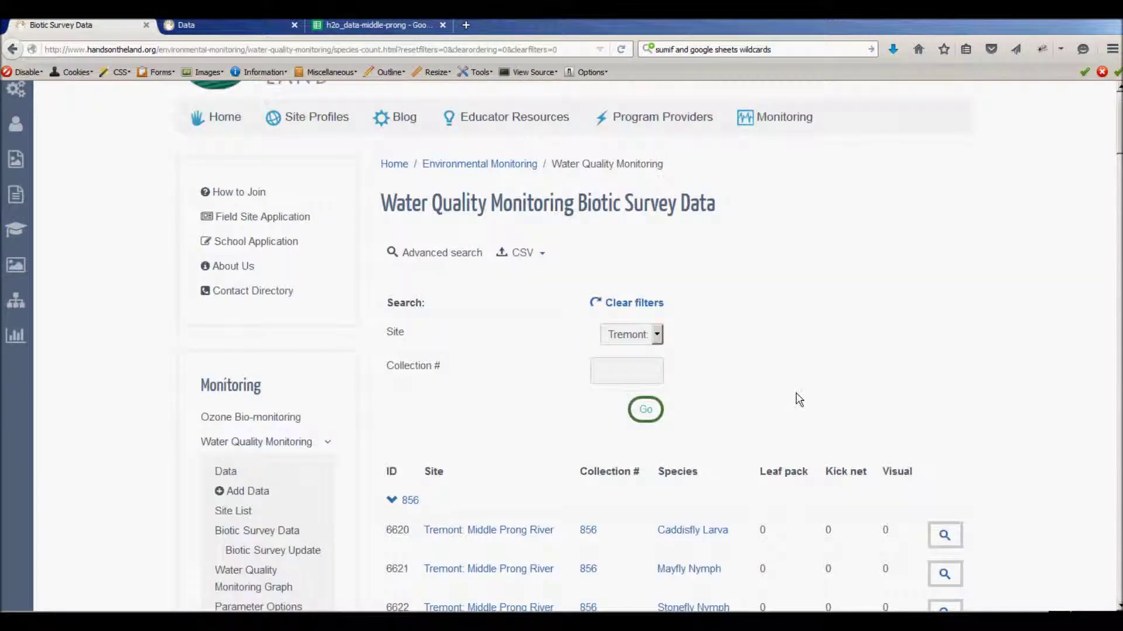
Export the biotic survey records to CSV and save h2o_bmi_data-export.csv
scroll(799, 400, "up", 2)
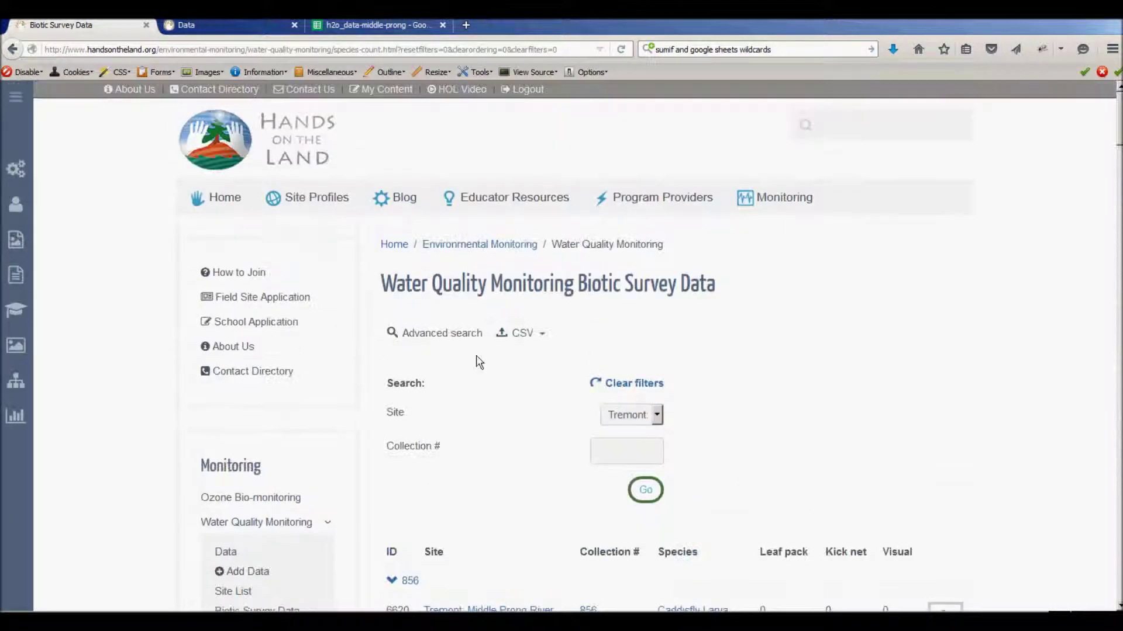
left_click(525, 338)
left_click(543, 379)
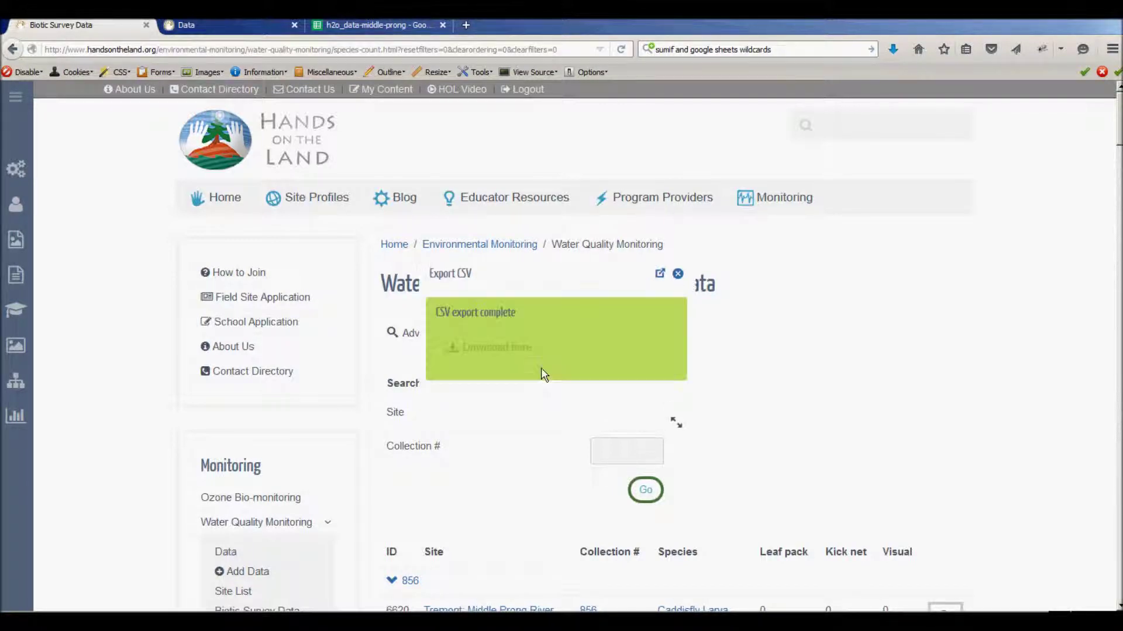
left_click(523, 351)
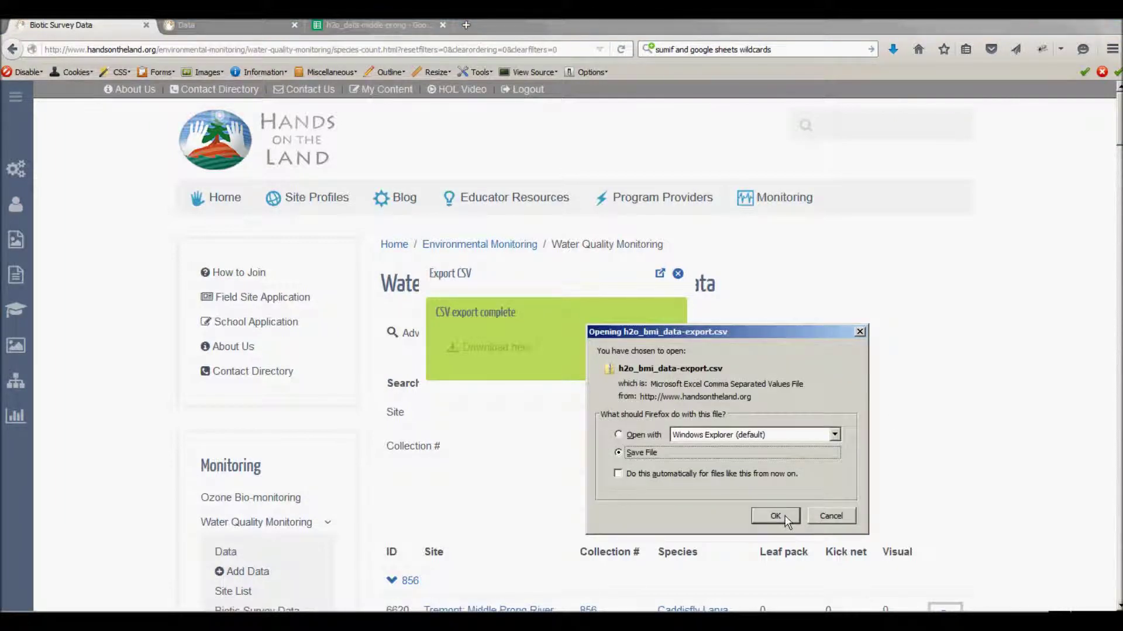
left_click(785, 516)
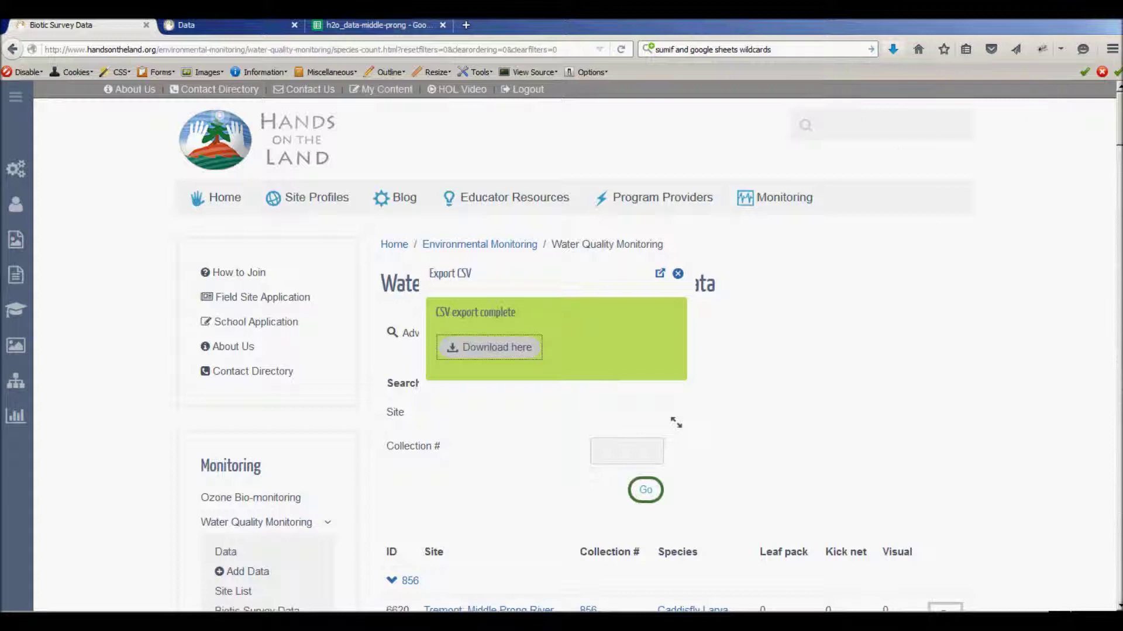
Show the downloads in the Downloads folder, cancelling an accidental delete of the middle-prong CSVs
left_click(893, 50)
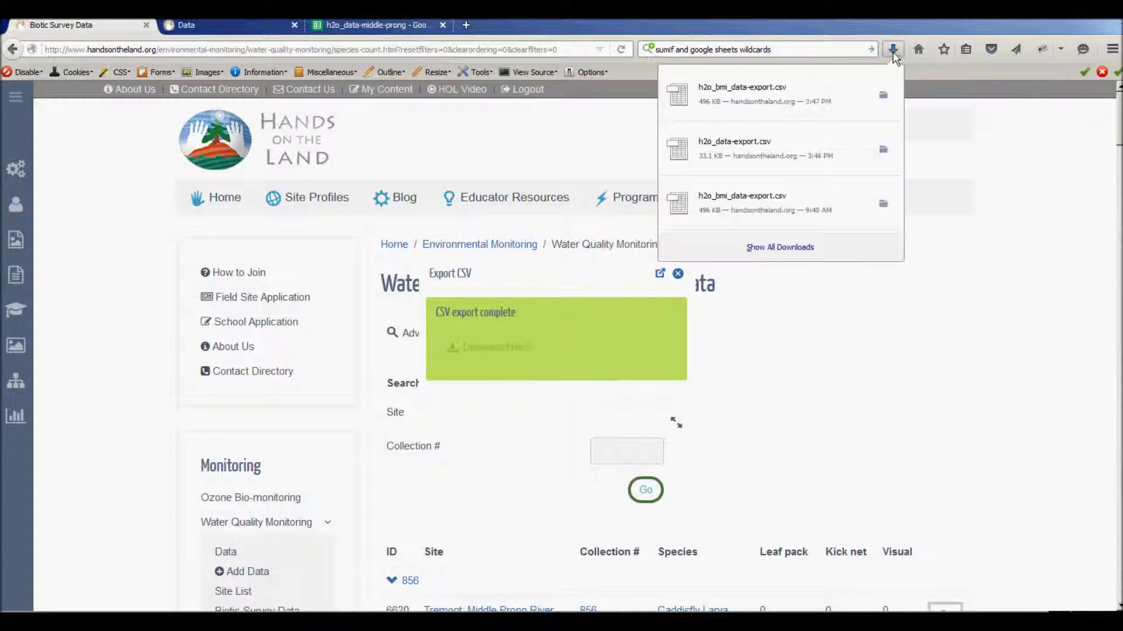
left_click(884, 102)
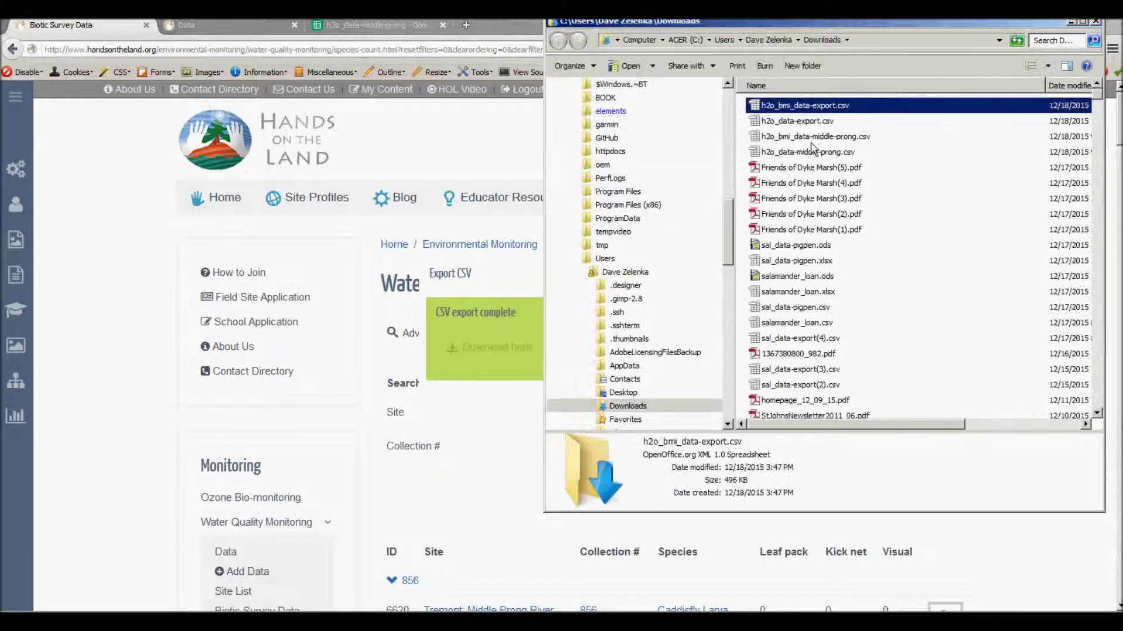
left_click(810, 136)
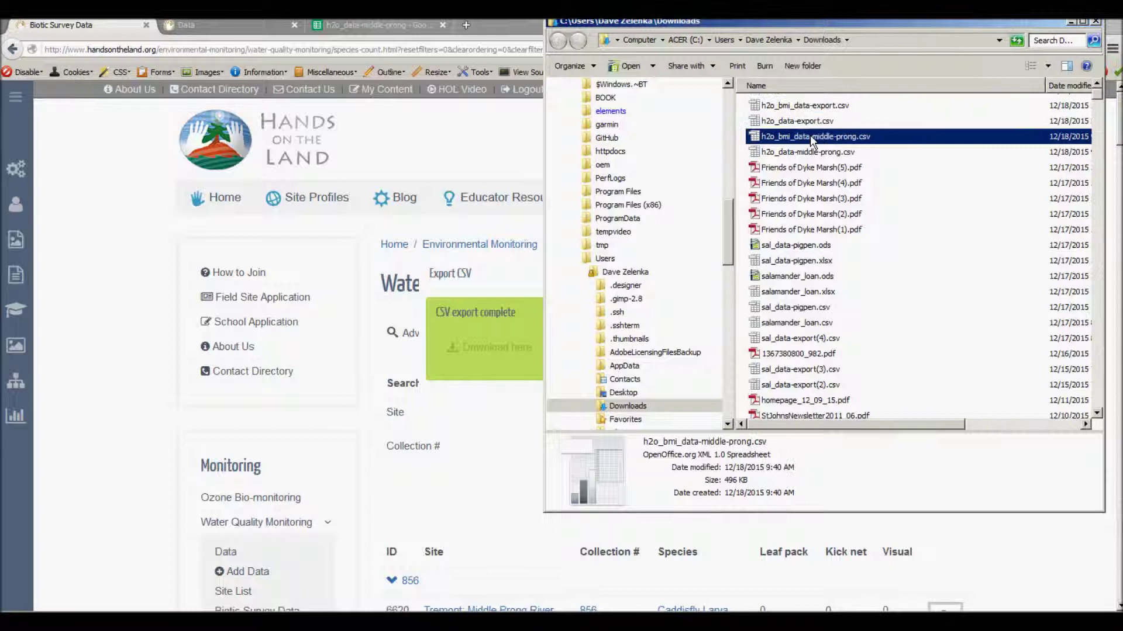
left_click(809, 152, "shift")
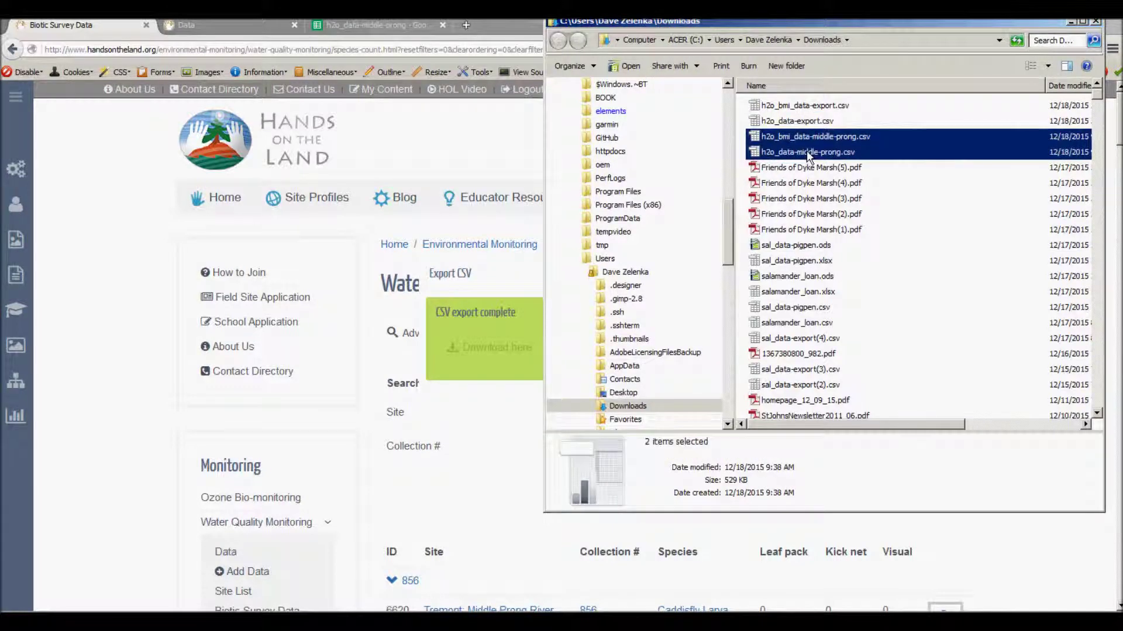
key("Delete")
left_click(689, 322)
Send h2o_bmi_data-export.csv and h2o_data-export.csv to the Recycle Bin
left_click(789, 106)
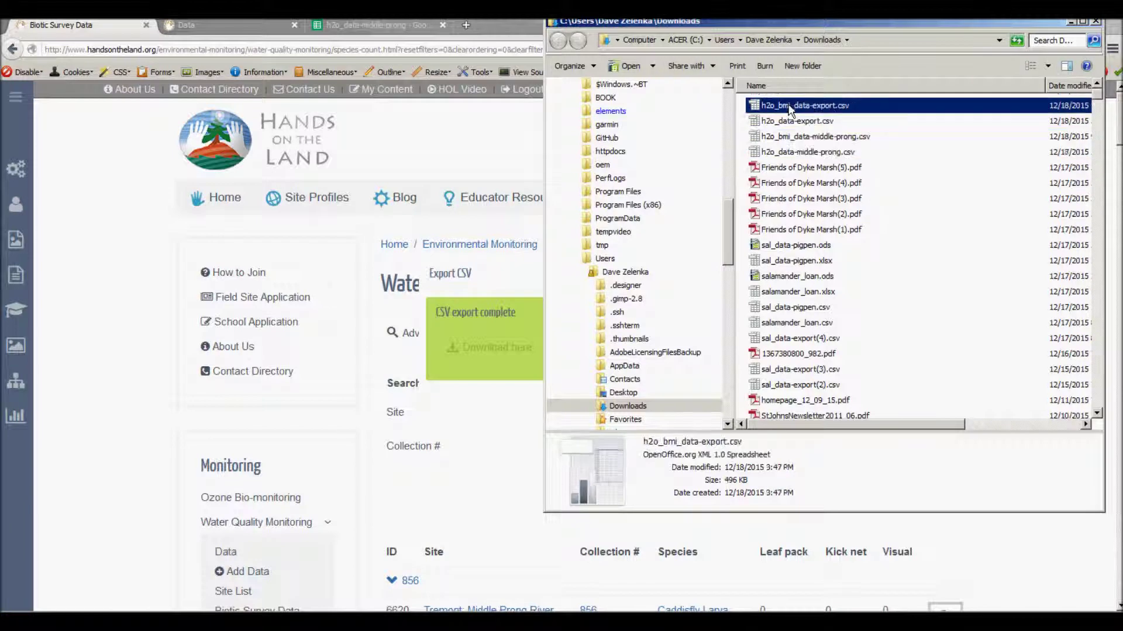
left_click(821, 122)
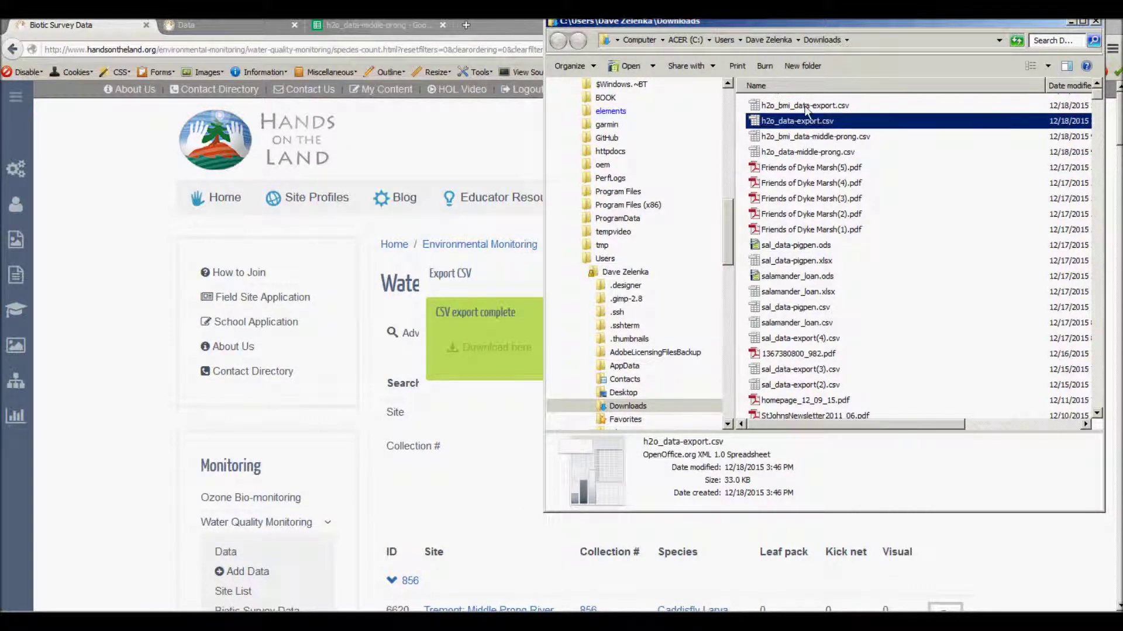
left_click(805, 106, "ctrl")
key("Delete")
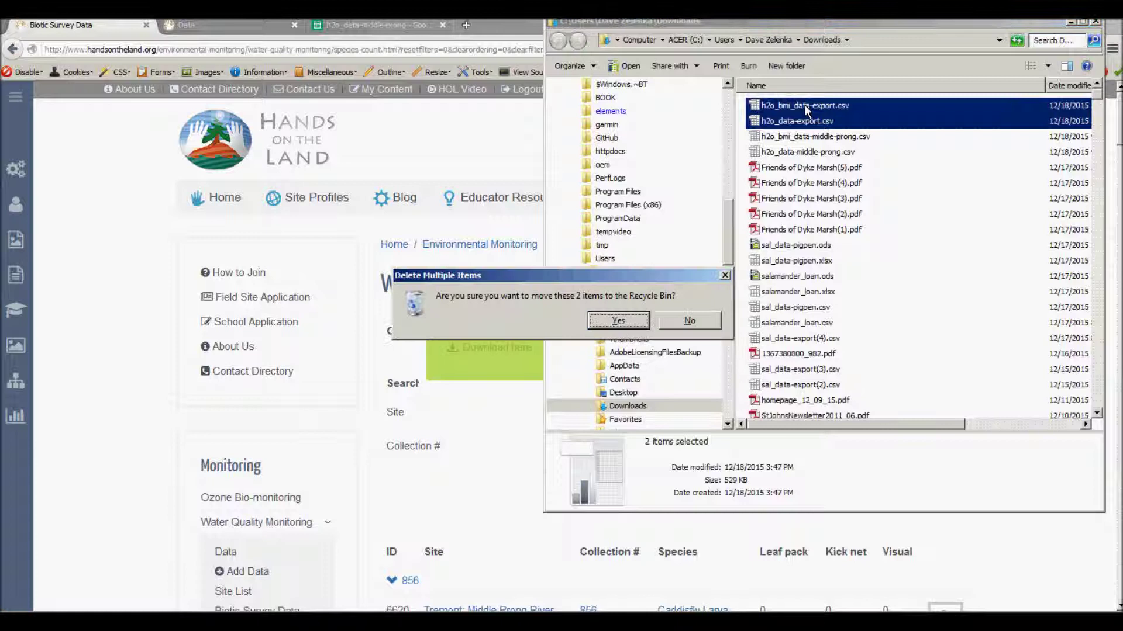
left_click(618, 320)
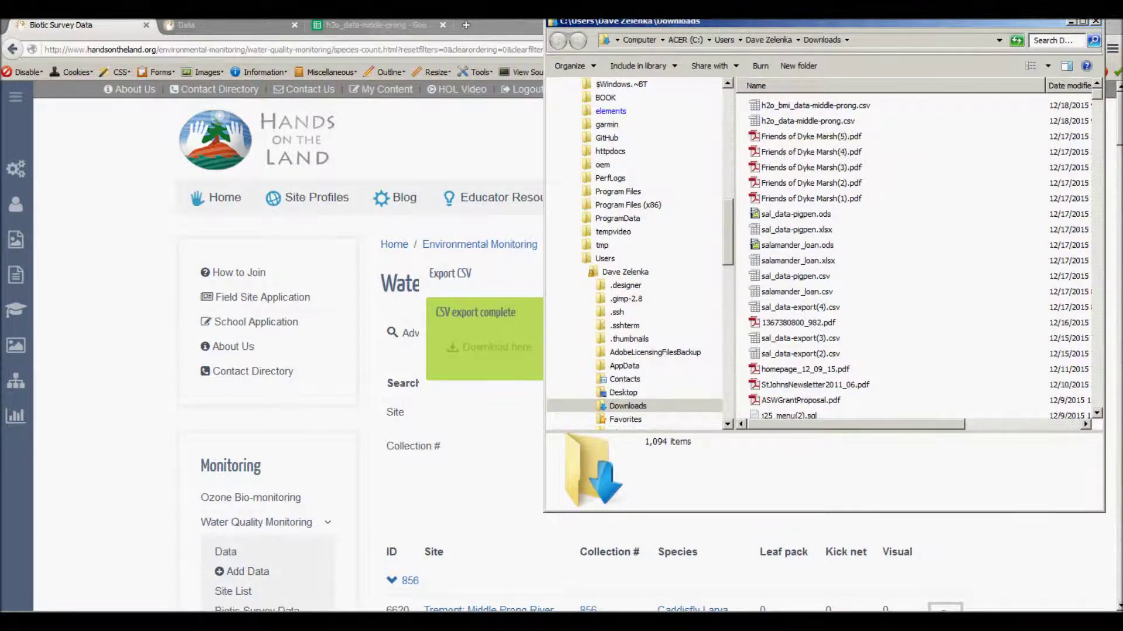
From the h2o_data-middle-prong sheet, upload h2o_data-middle-prong.csv through File > Import
left_click(357, 24)
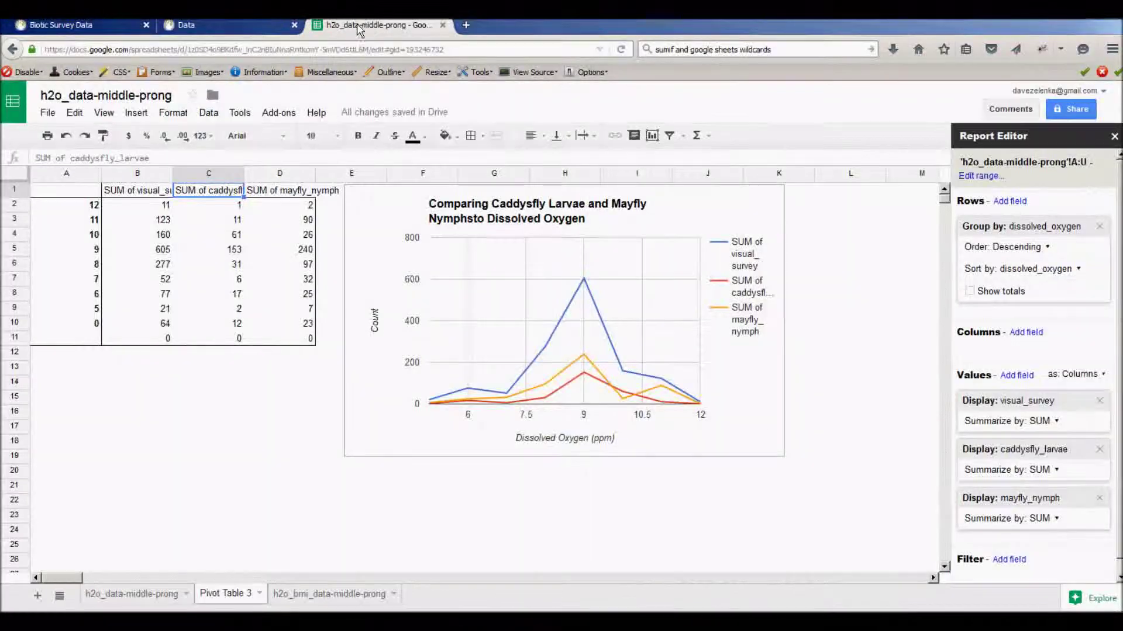
left_click(138, 596)
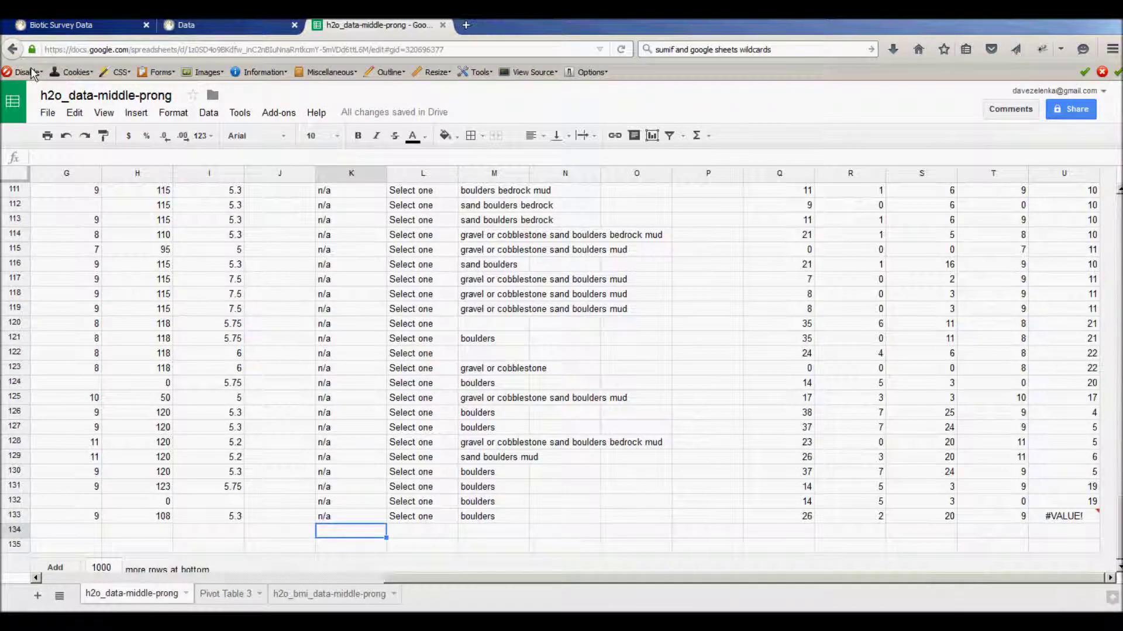
left_click(45, 115)
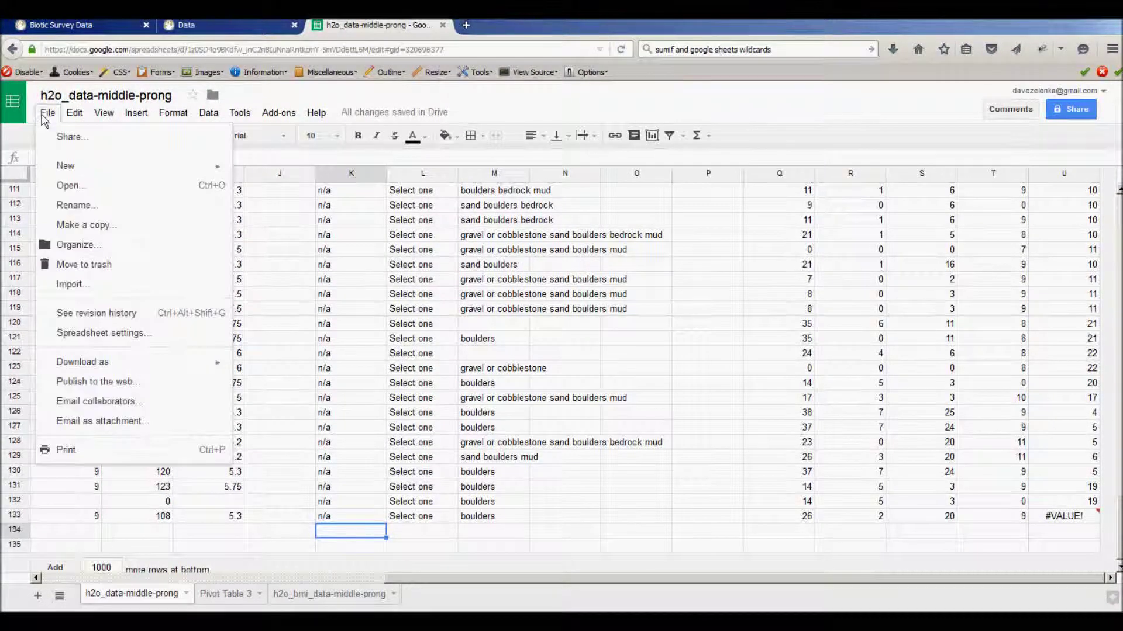
left_click(70, 286)
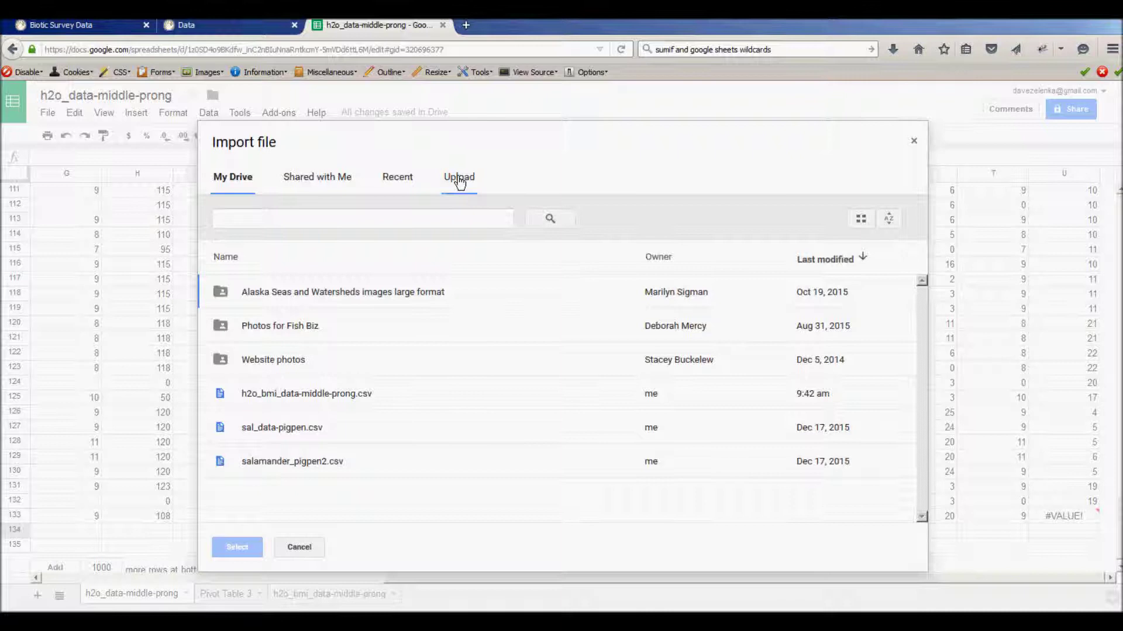
left_click(460, 182)
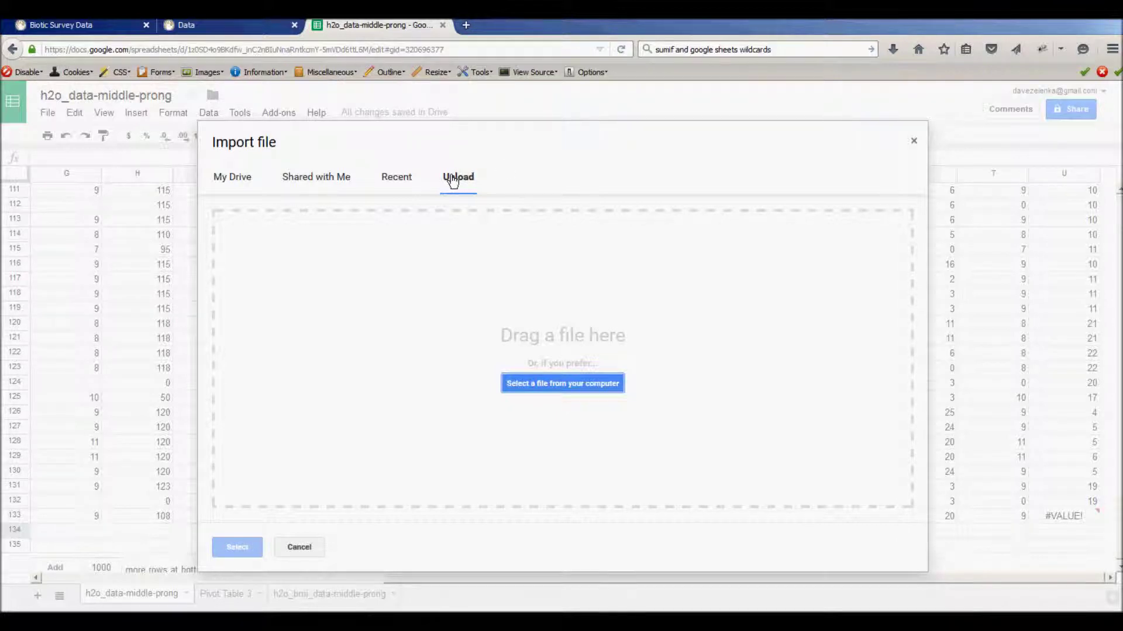
left_click(563, 384)
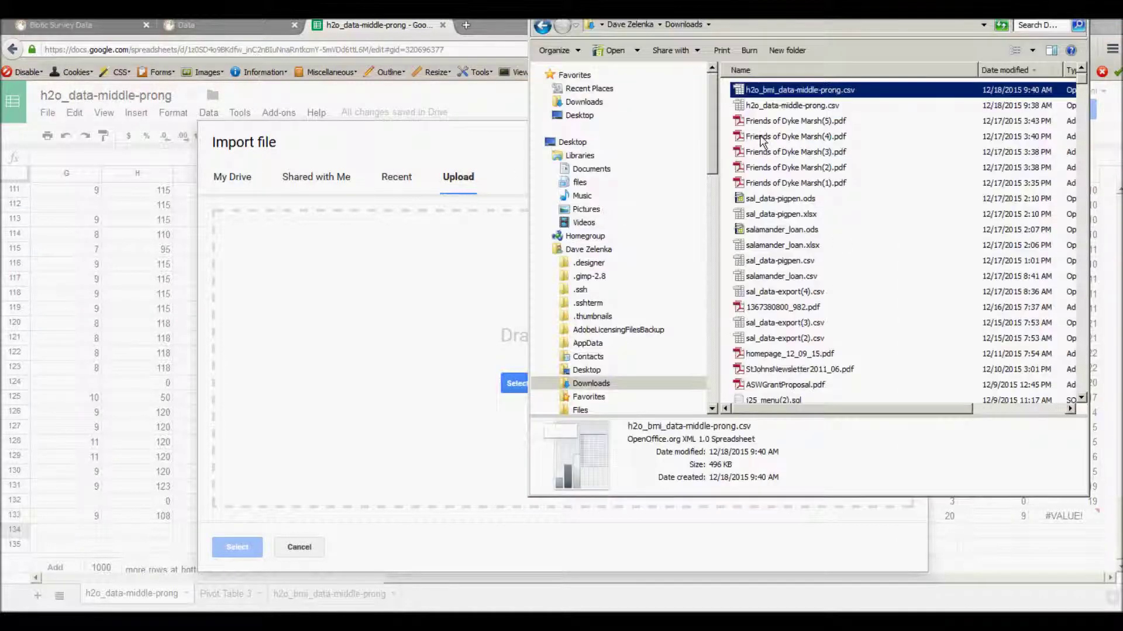
left_click(782, 106)
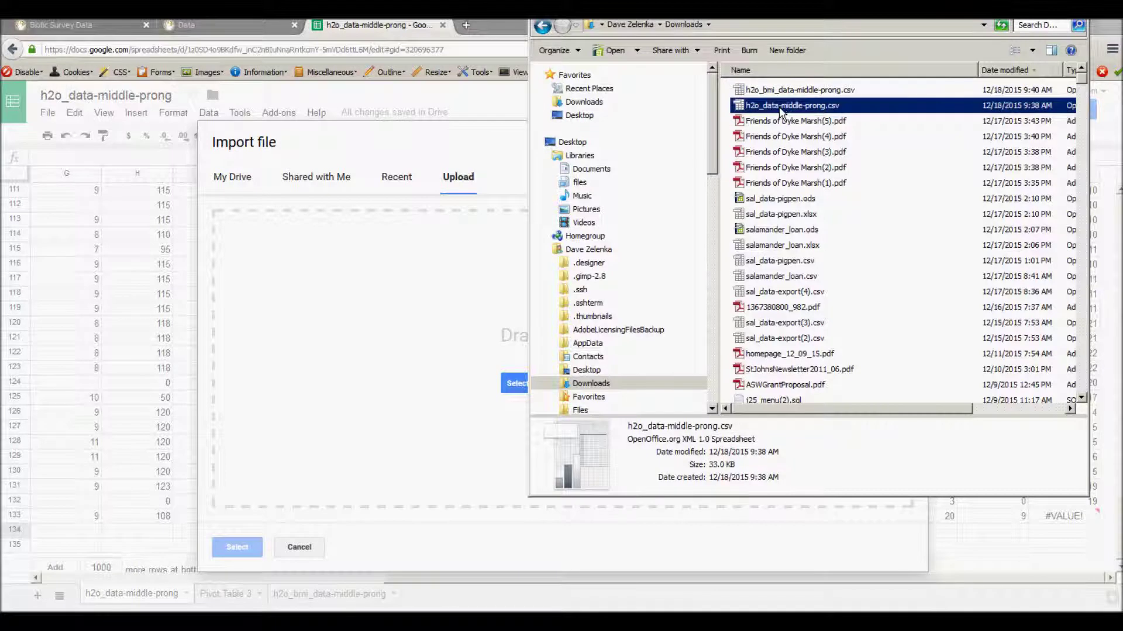
left_click_drag(778, 105, 328, 328)
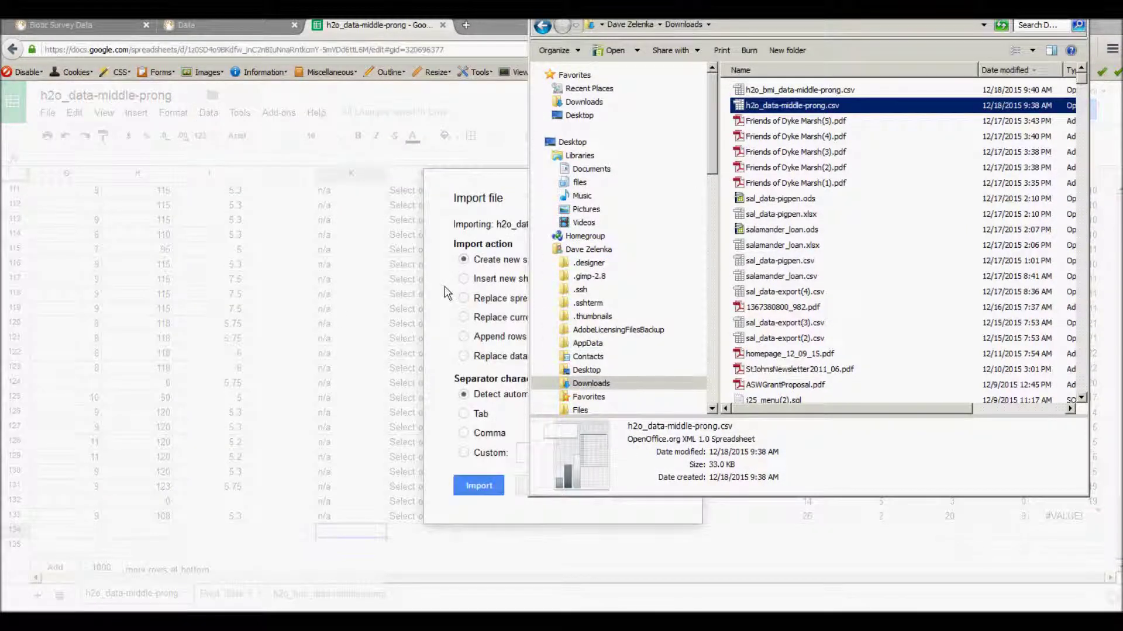
Import the water data CSV as a new spreadsheet opened in its own tab
left_click(447, 293)
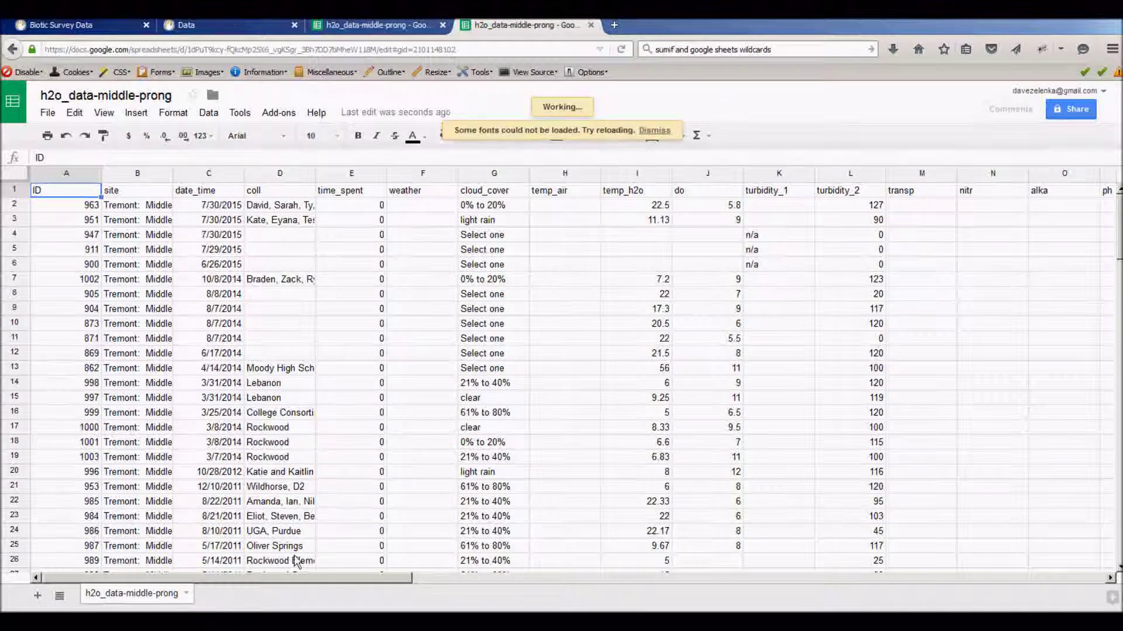
left_click(47, 113)
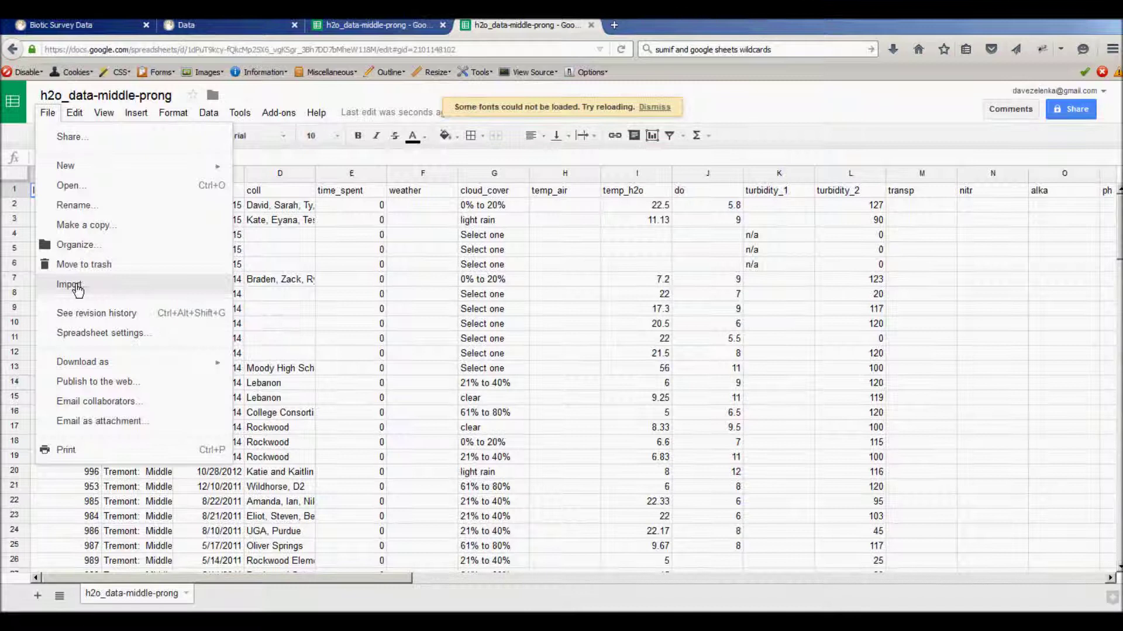
Upload h2o_bmi_data-middle-prong.csv and import it with Insert new sheet(s)
left_click(78, 289)
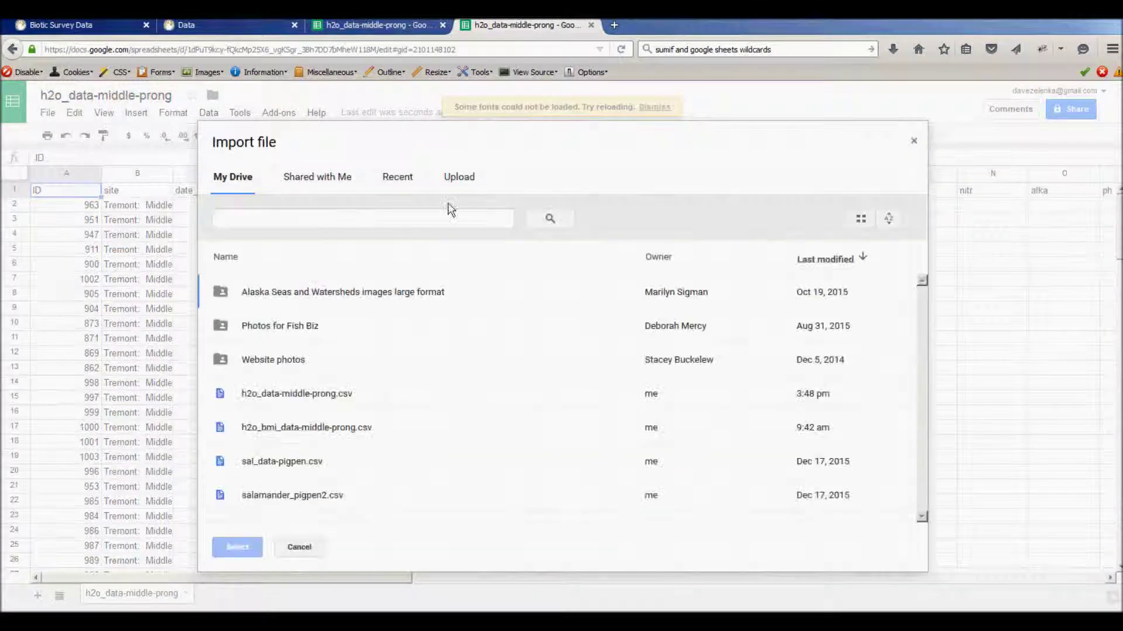
left_click(459, 178)
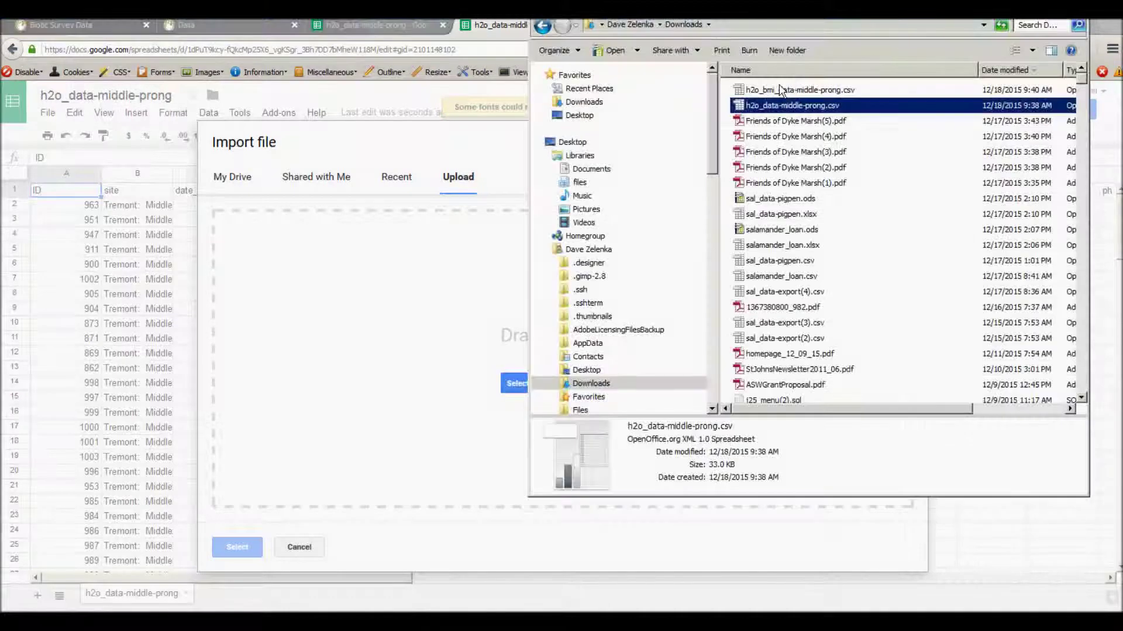
left_click(784, 90)
left_click_drag(719, 114, 291, 344)
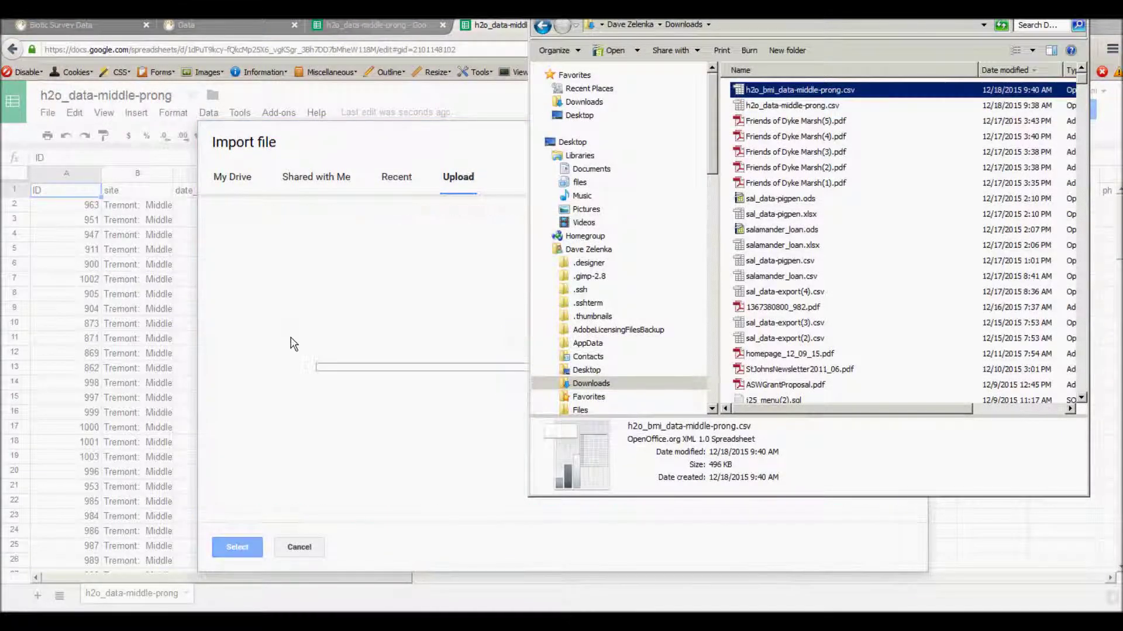
left_click(506, 28)
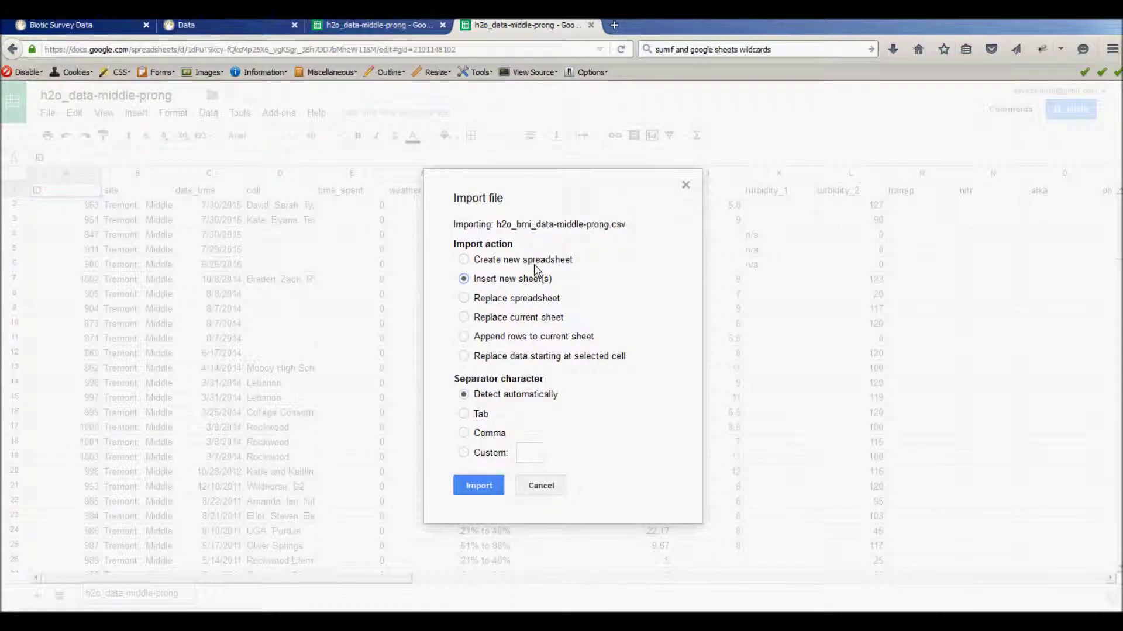
left_click(482, 487)
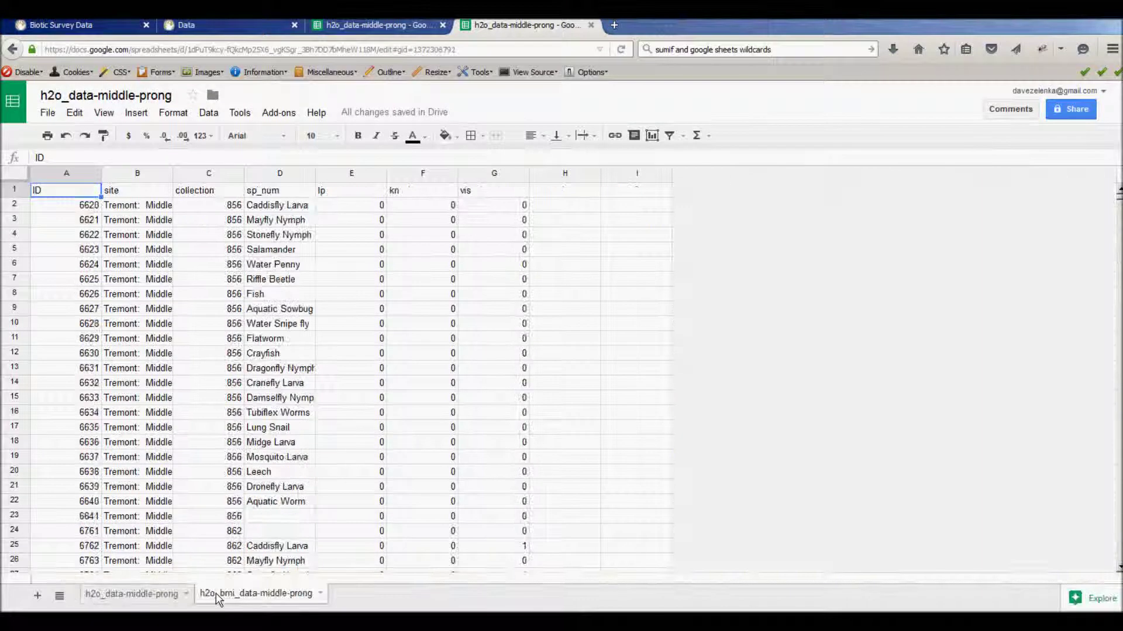
Compare first record ID 963 with collection number 856 on the species sheet, then return
left_click(141, 594)
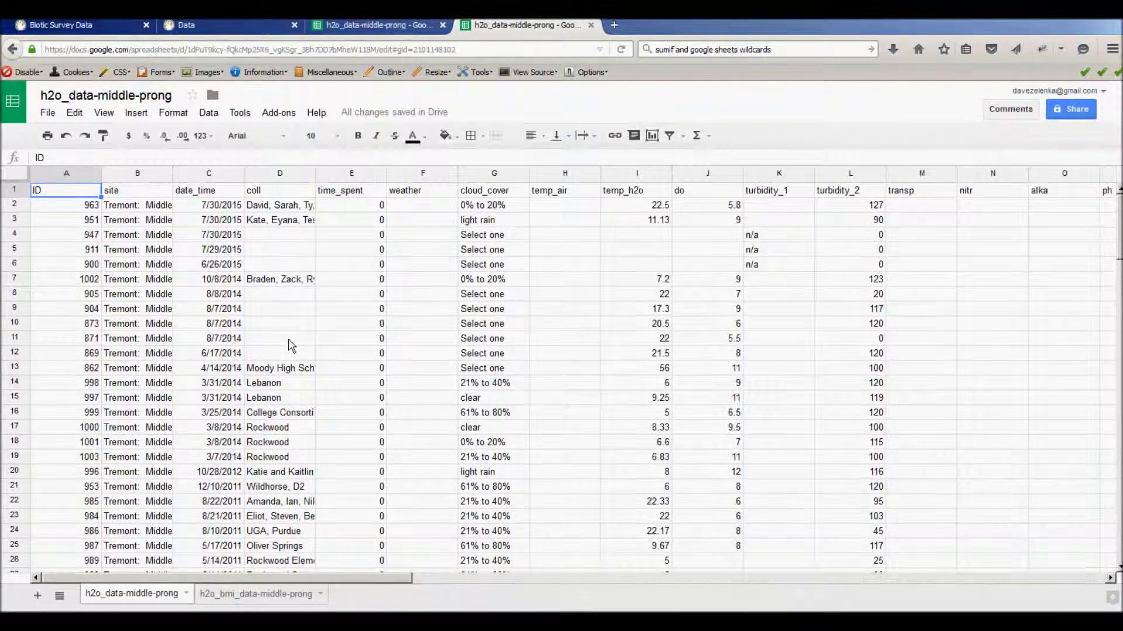
left_click(87, 207)
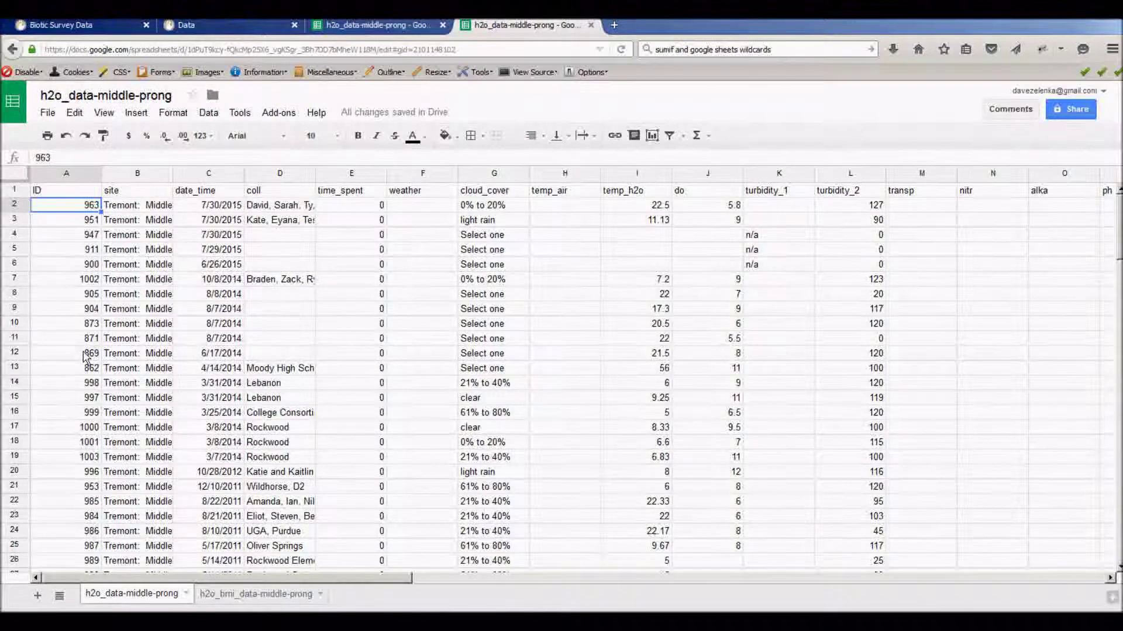
left_click(244, 602)
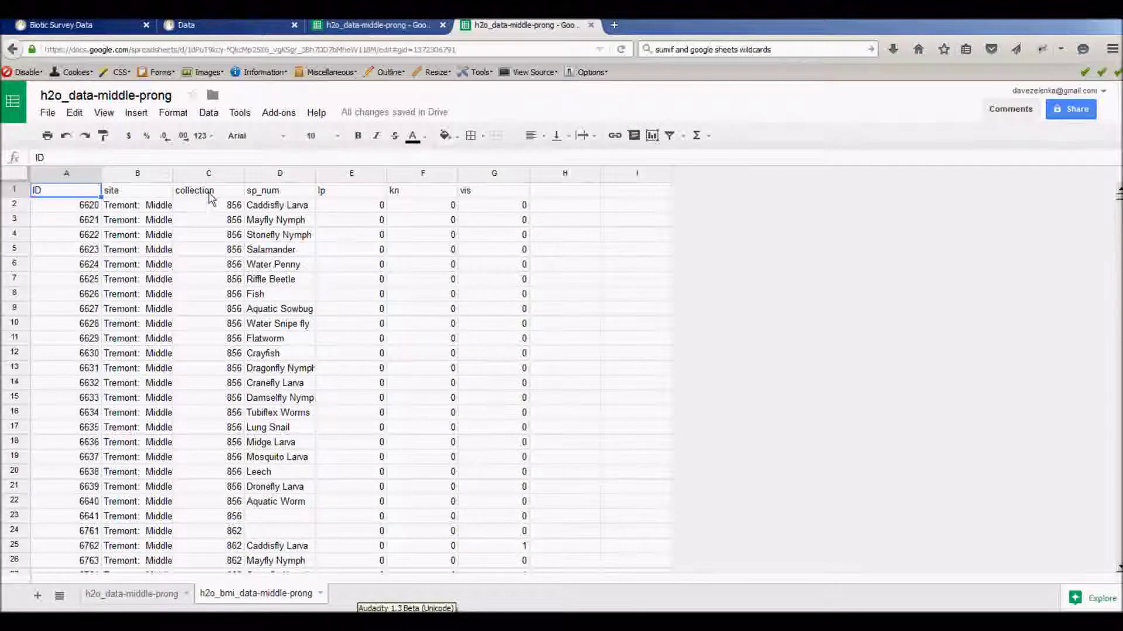
left_click(229, 208)
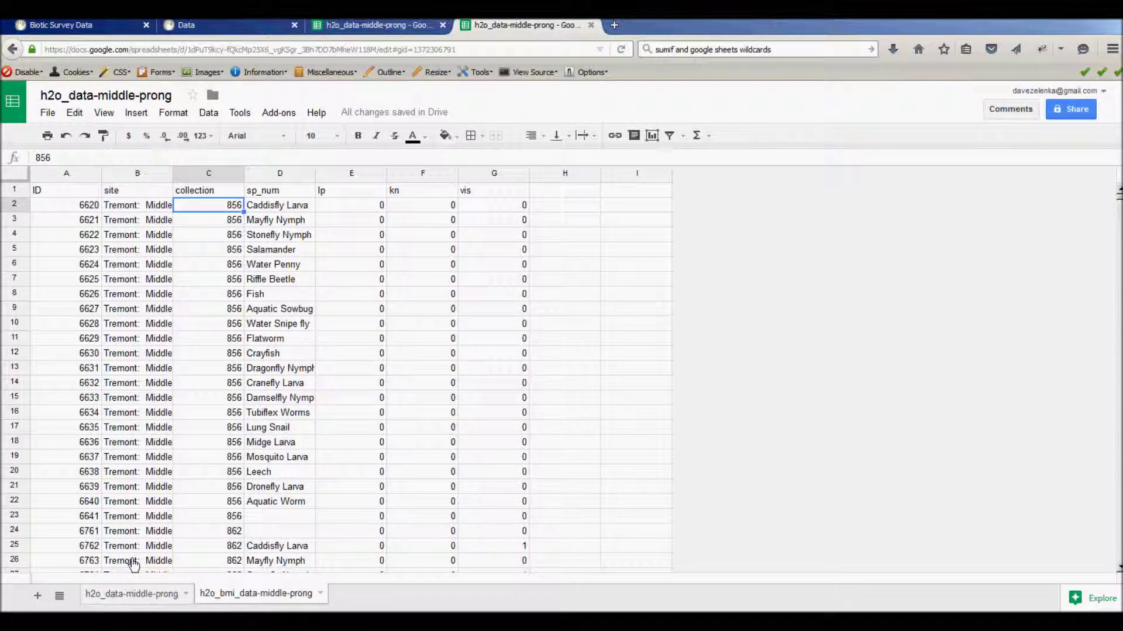
left_click(131, 593)
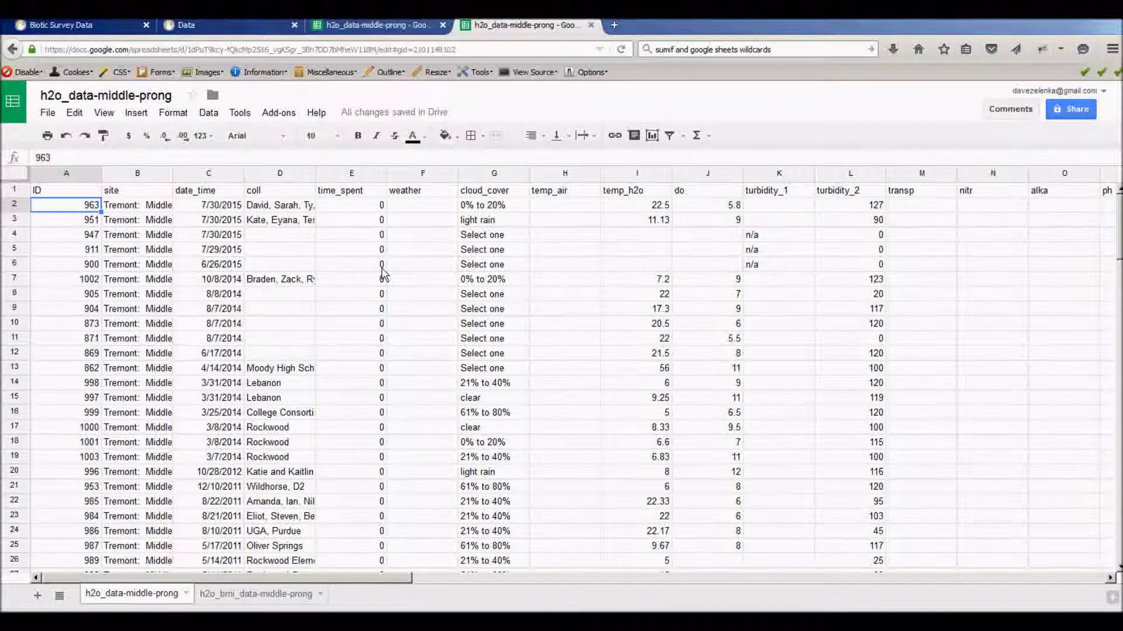
Delete columns D through I, starting at the coll column
left_click_drag(381, 583, 868, 582)
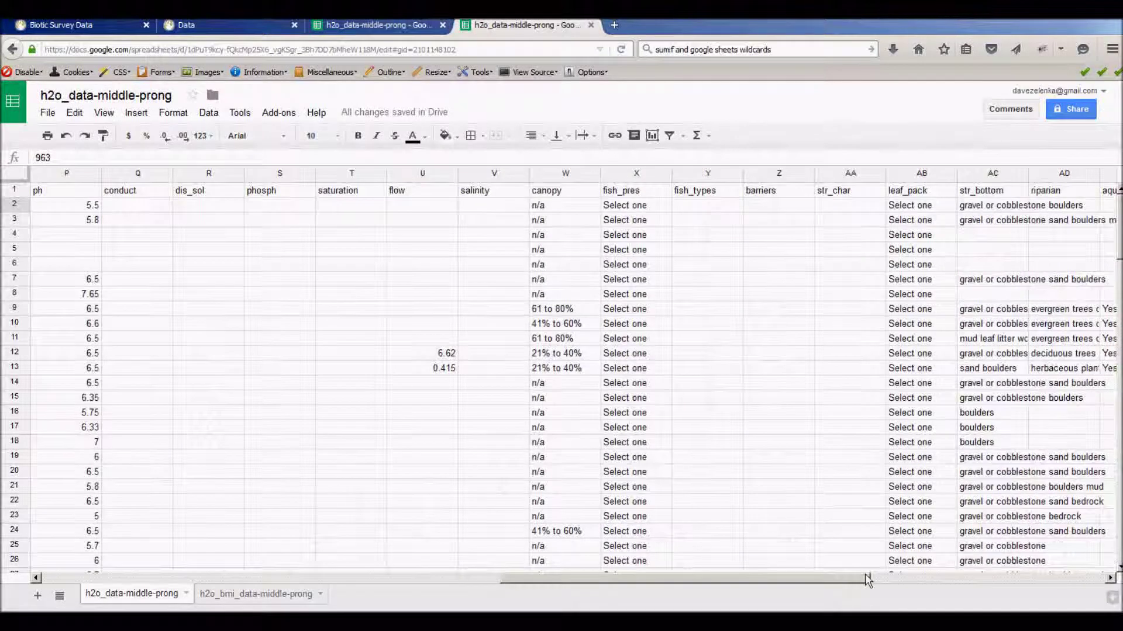
left_click_drag(865, 579, 523, 589)
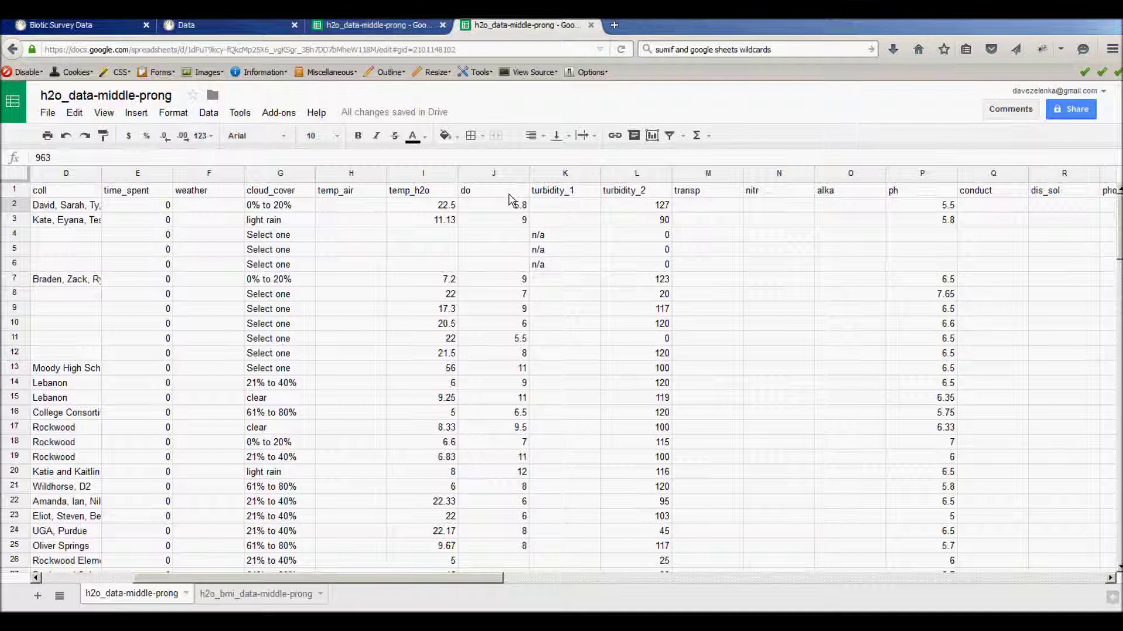
left_click(136, 174)
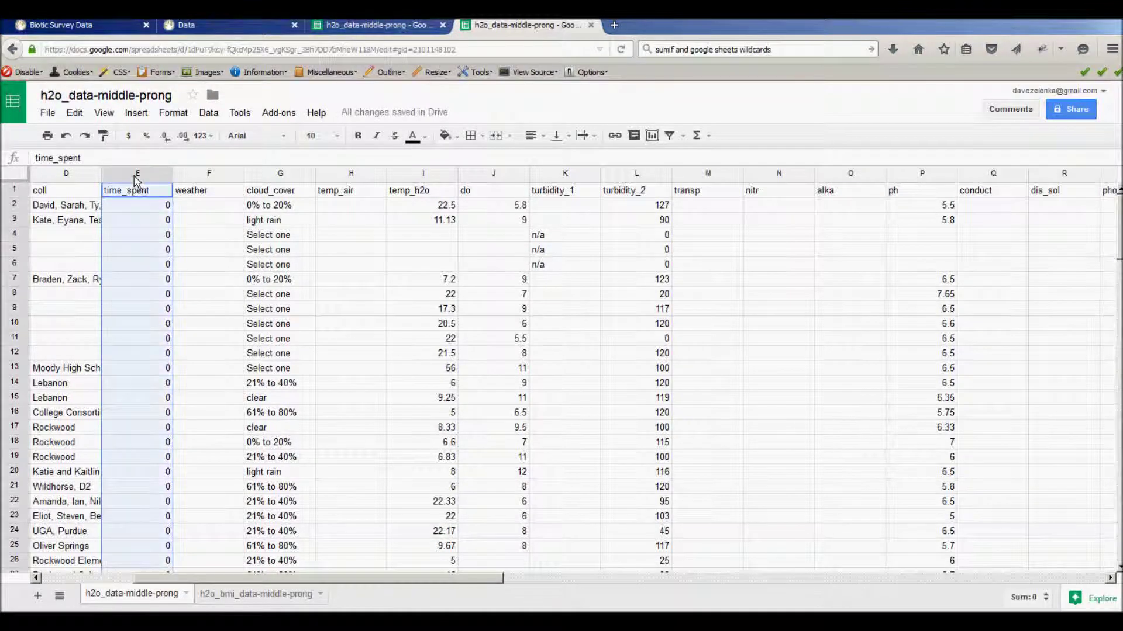
left_click_drag(463, 584, 373, 585)
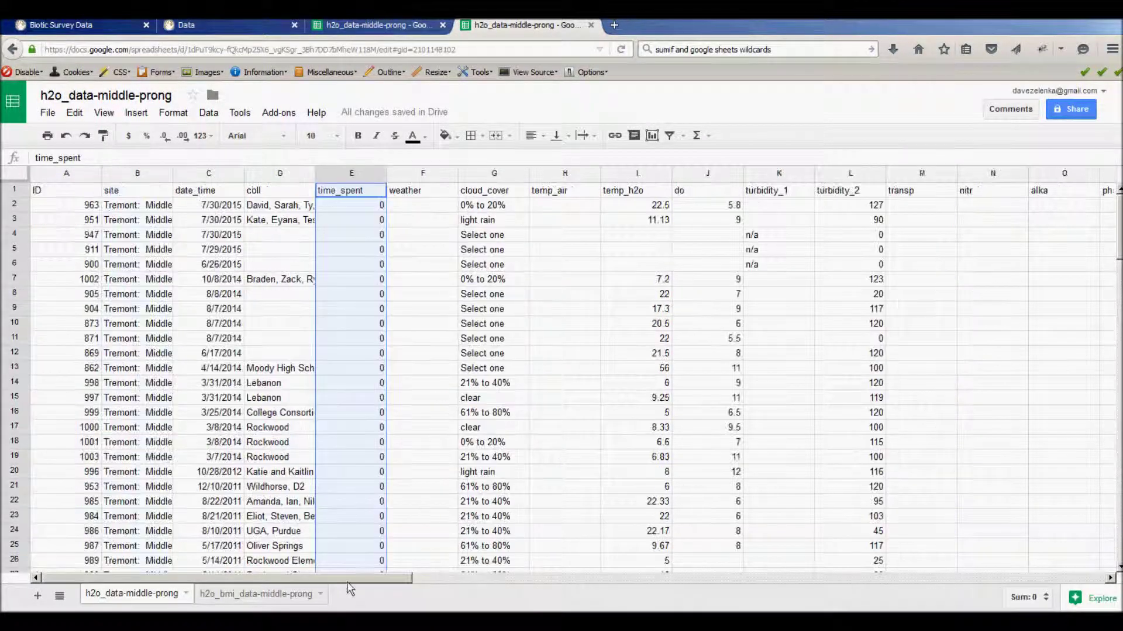
left_click(298, 175)
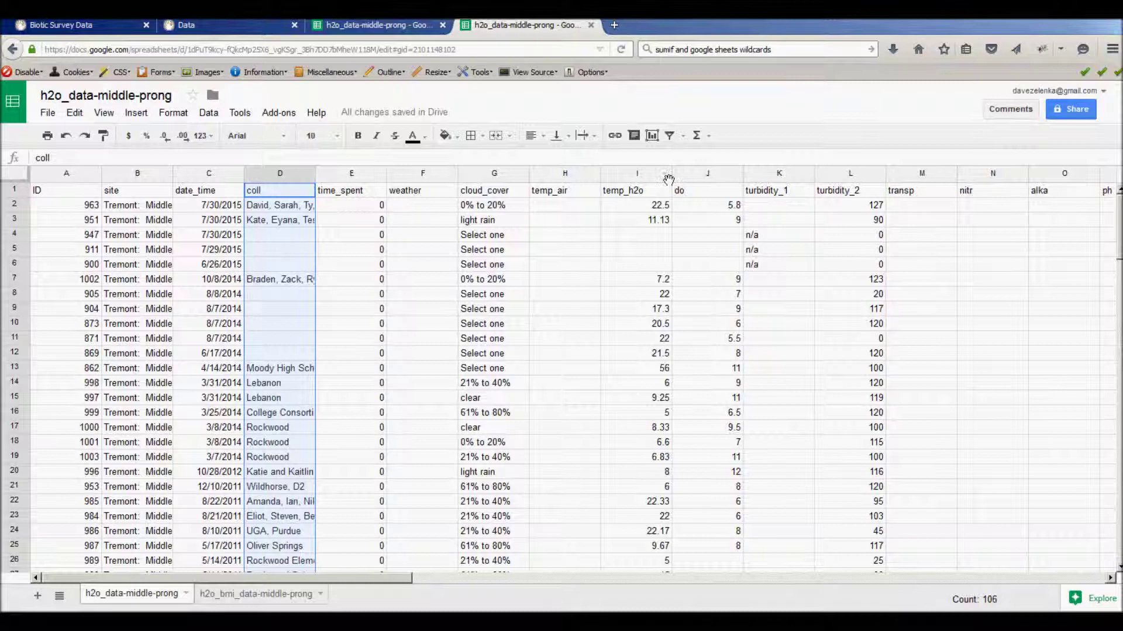
left_click(627, 174, "shift")
right_click(627, 174)
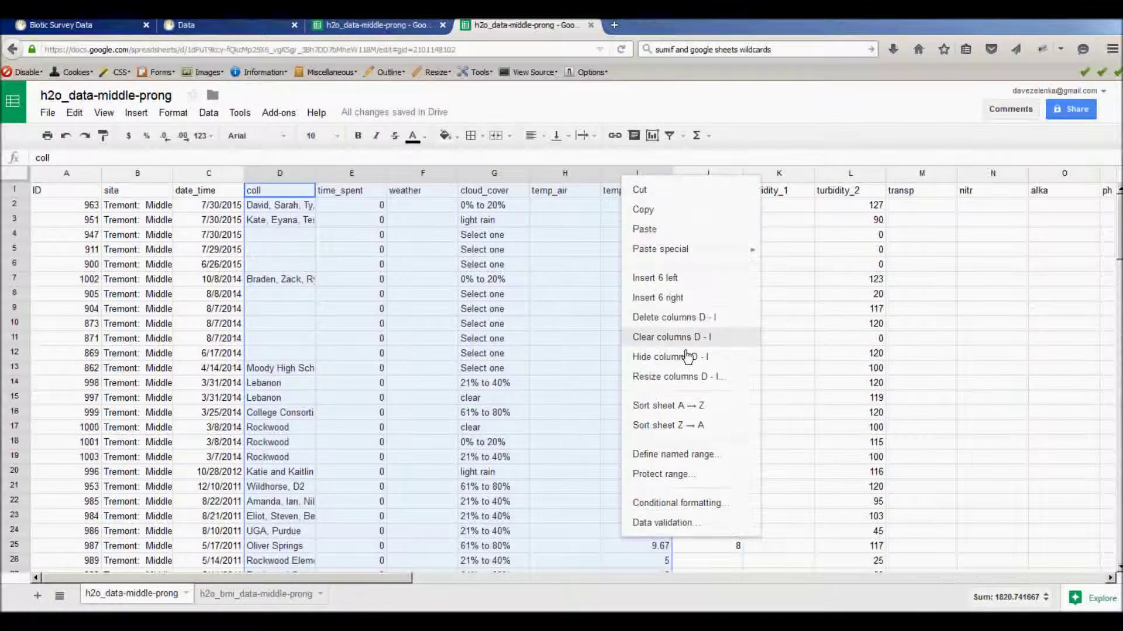
left_click(692, 321)
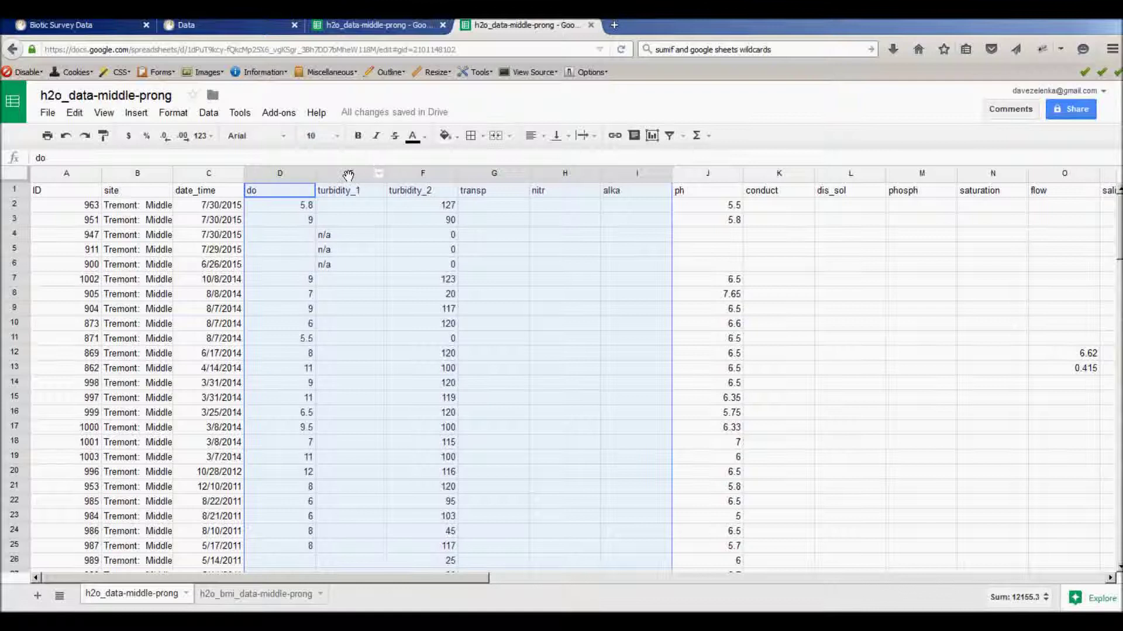
Delete columns E through AF, from turbidity_1 to the last column
left_click(348, 175)
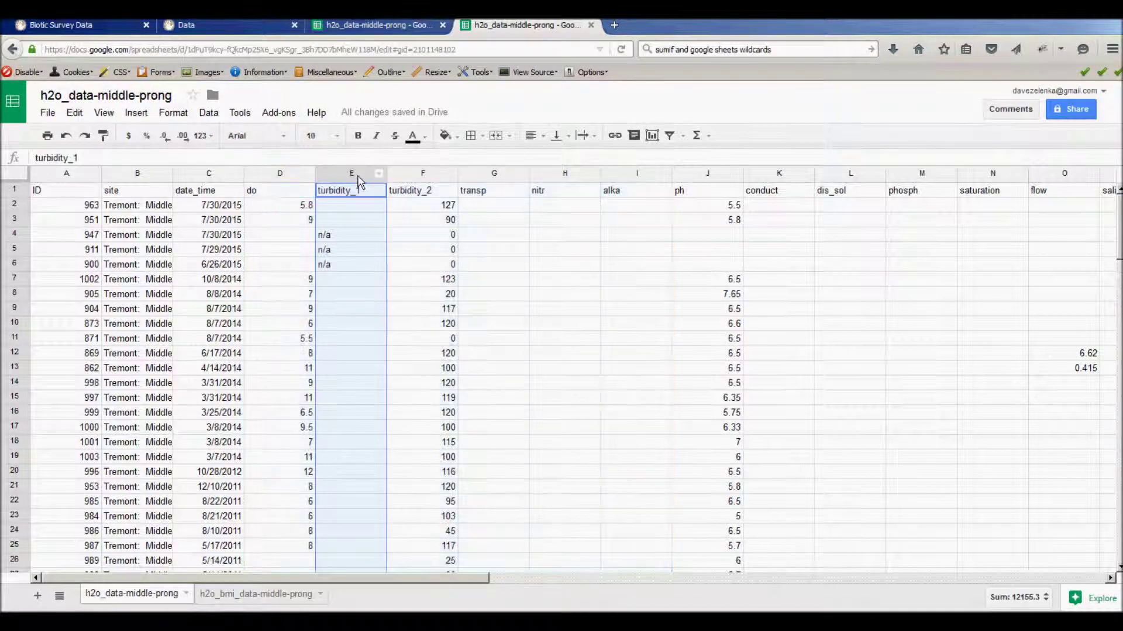
left_click_drag(441, 585, 1087, 579)
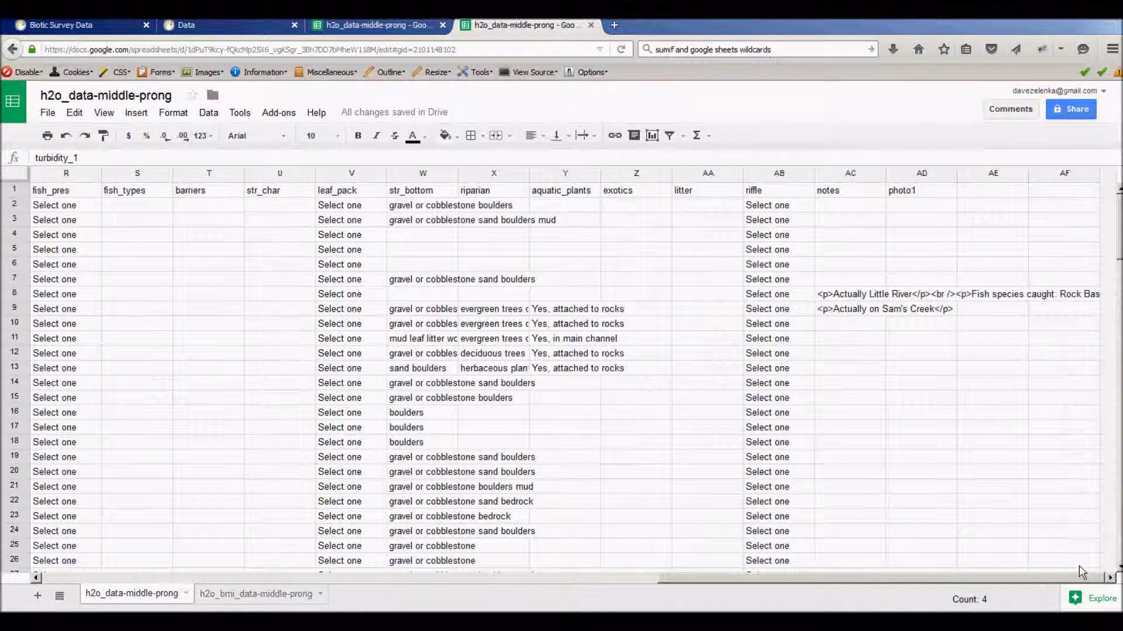
left_click(1067, 173, "shift")
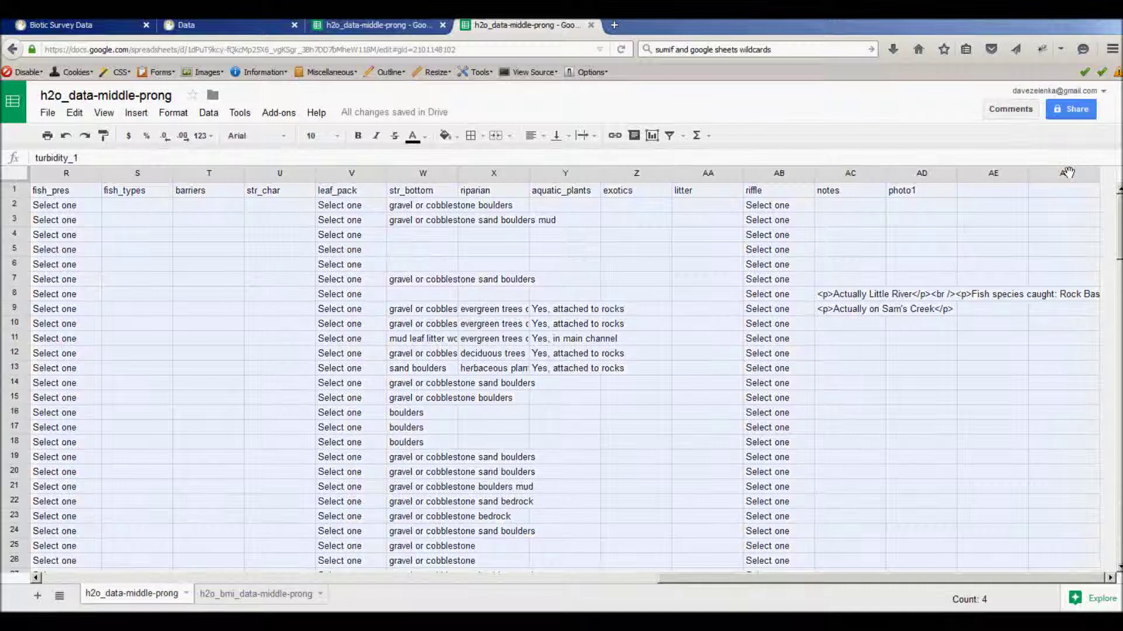
right_click(1067, 172)
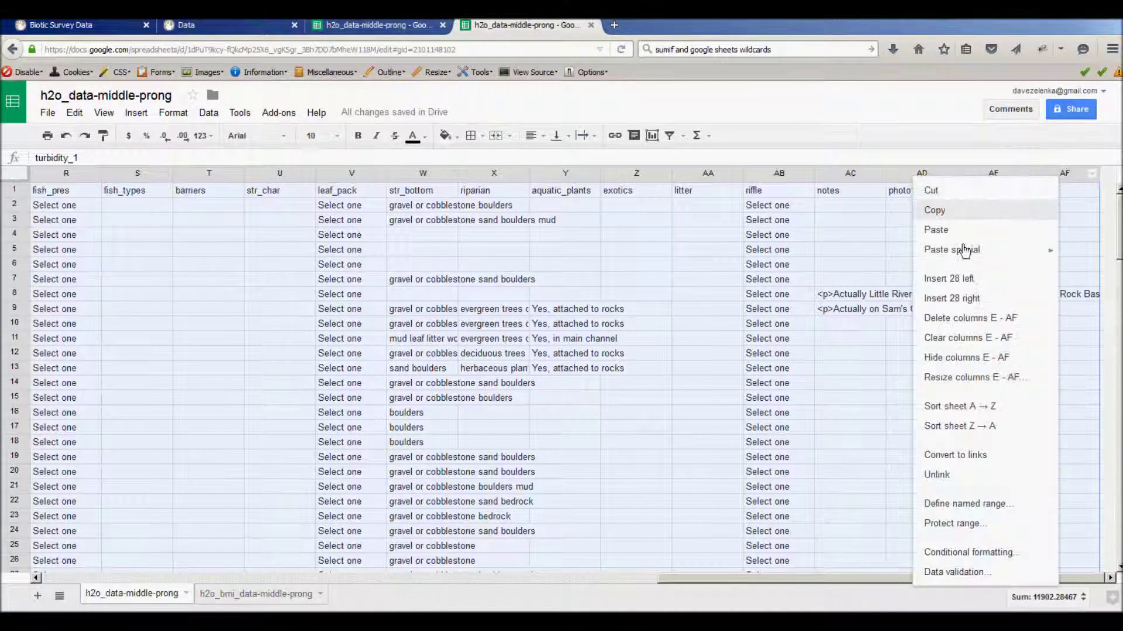
left_click(956, 319)
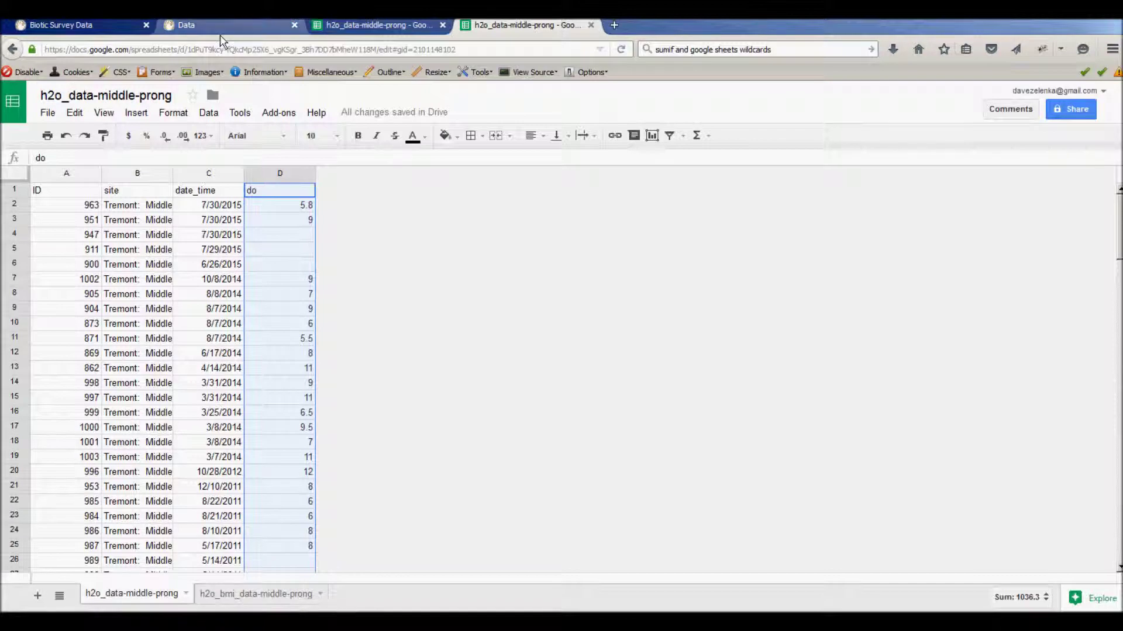
left_click(385, 26)
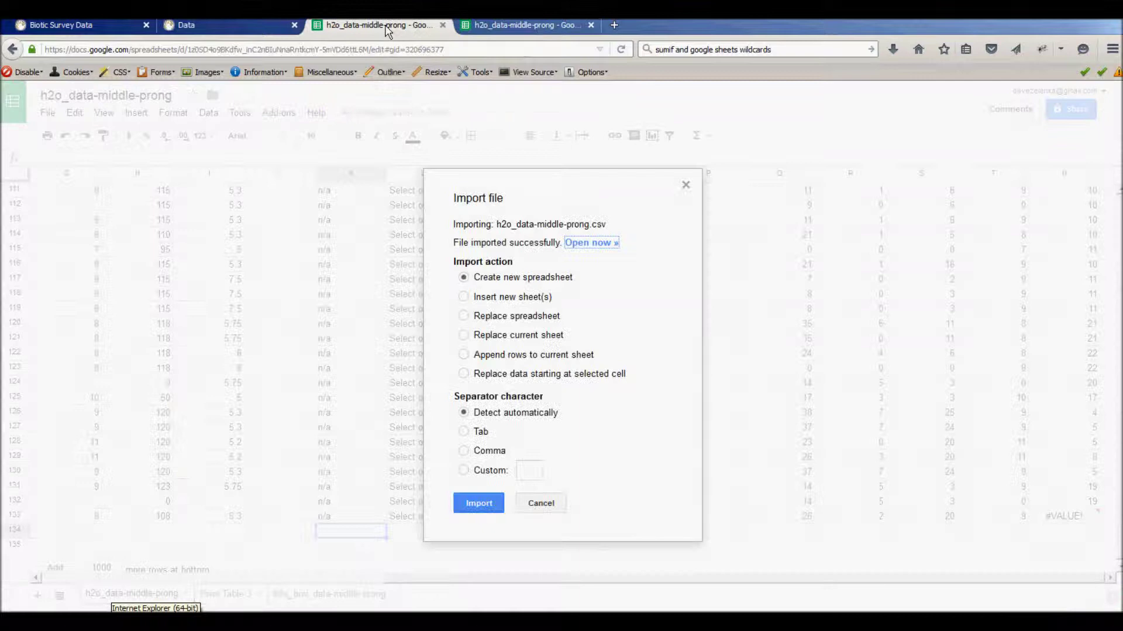
left_click(686, 187)
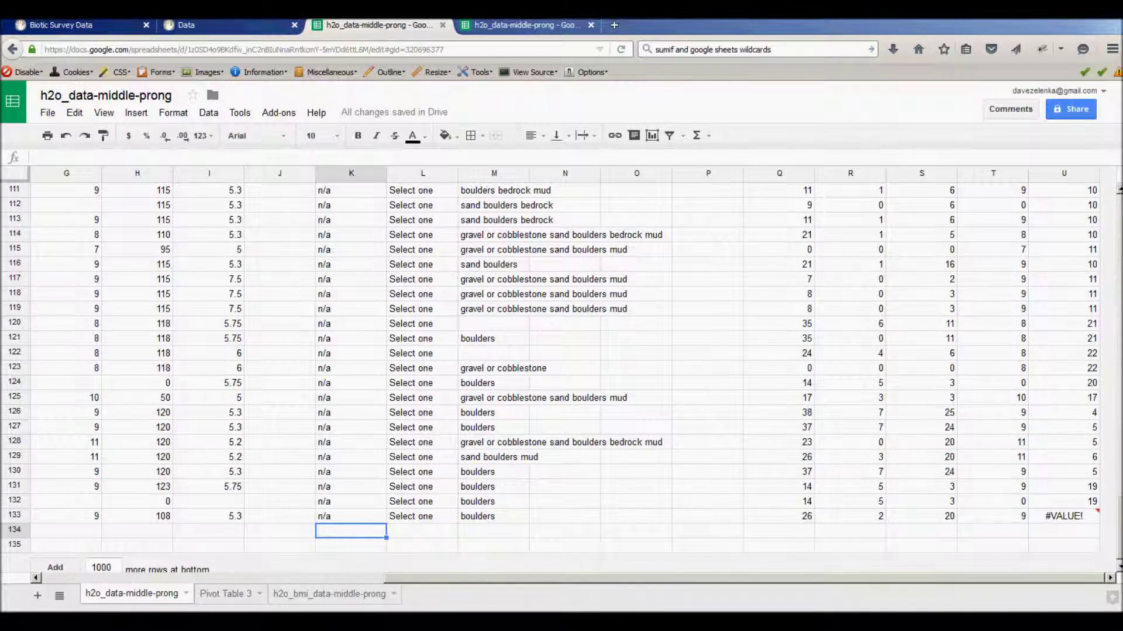
scroll(561, 374, "up", 6)
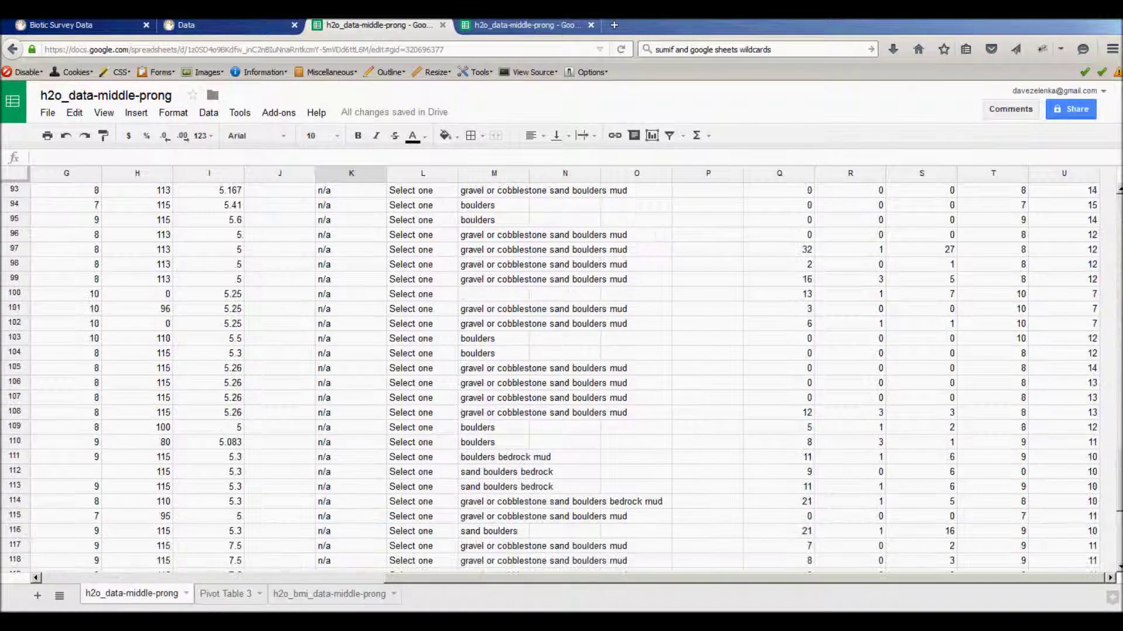
scroll(774, 199, "up", 20)
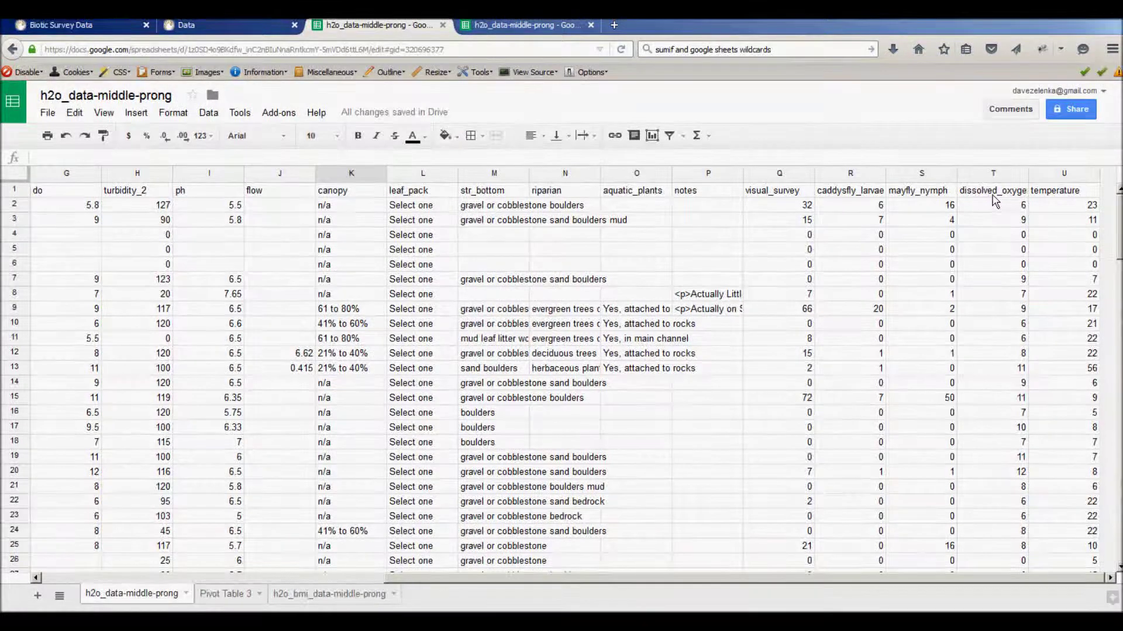
left_click(537, 25)
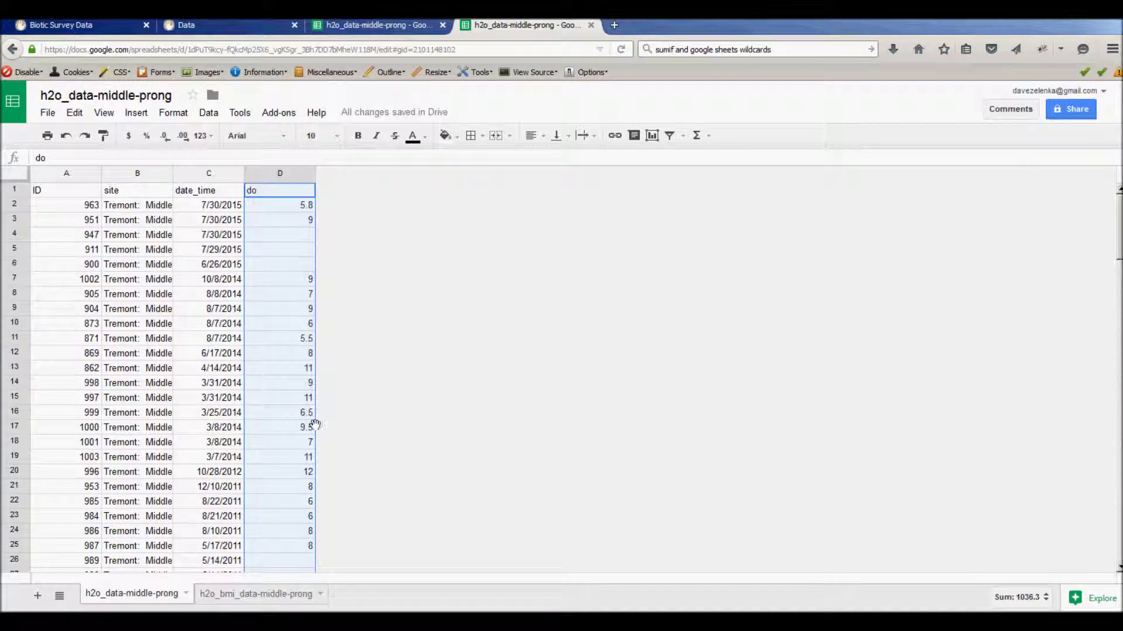
Insert an empty column to the right of the do column
scroll(403, 421, "down", 5)
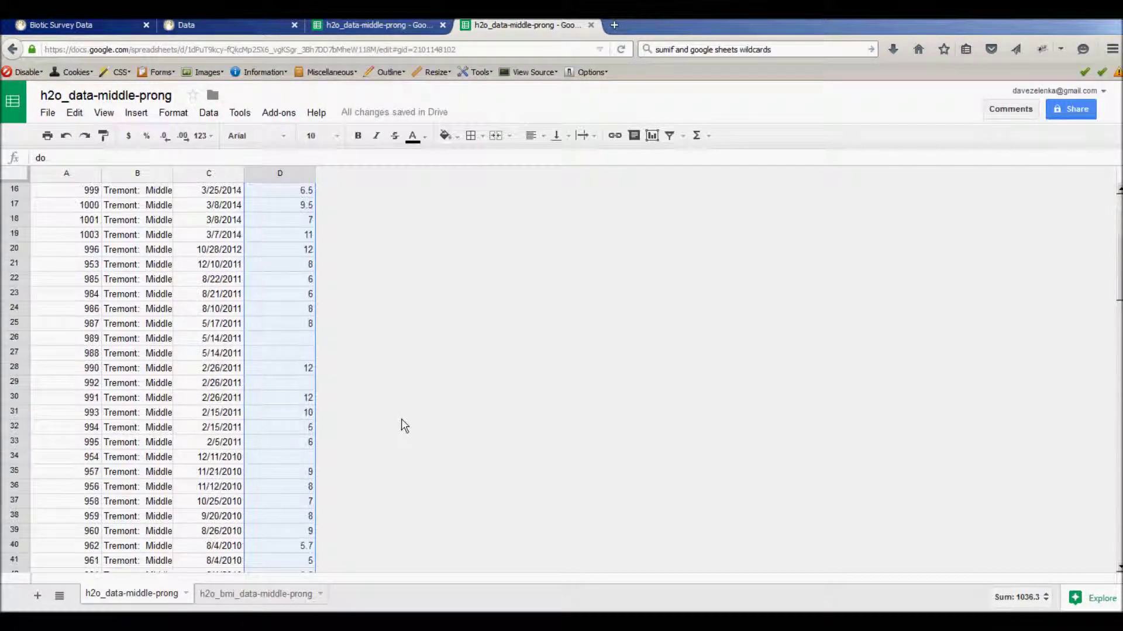
scroll(403, 425, "down", 3)
scroll(402, 426, "up", 8)
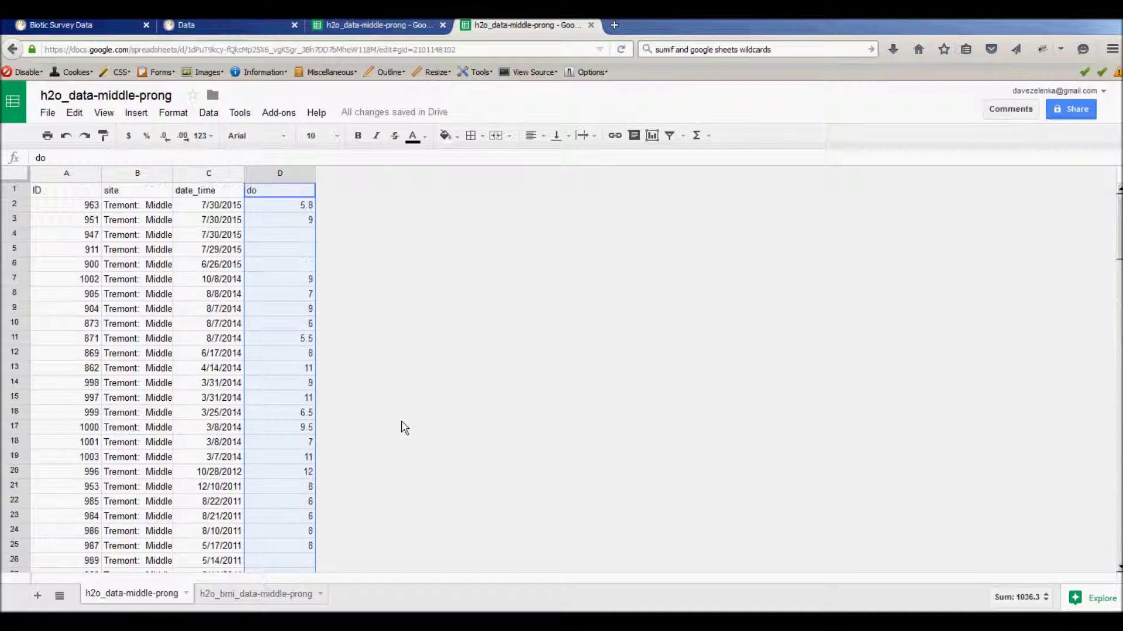
right_click(332, 200)
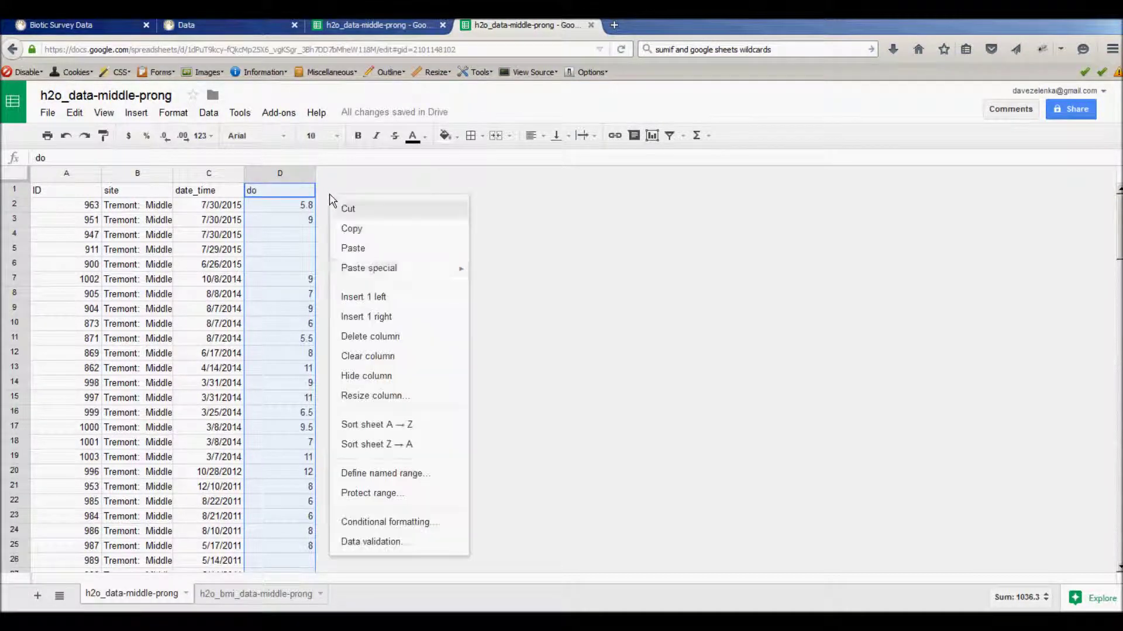
left_click(383, 317)
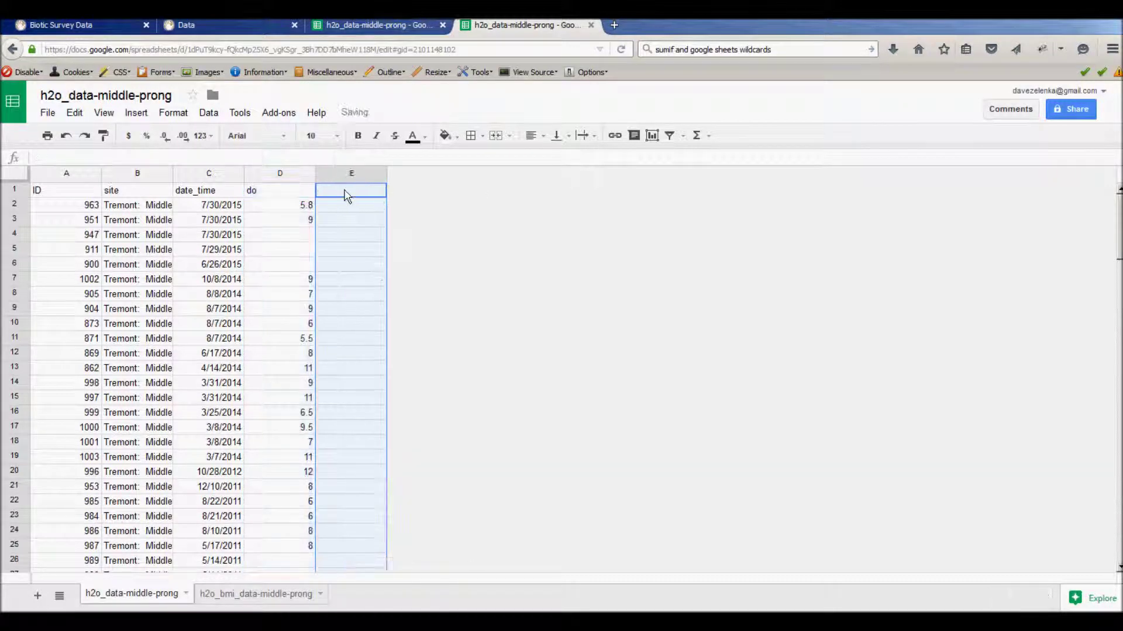
Enter the header dissolved_oxygen in cell E1
left_click(346, 195)
type("Di")
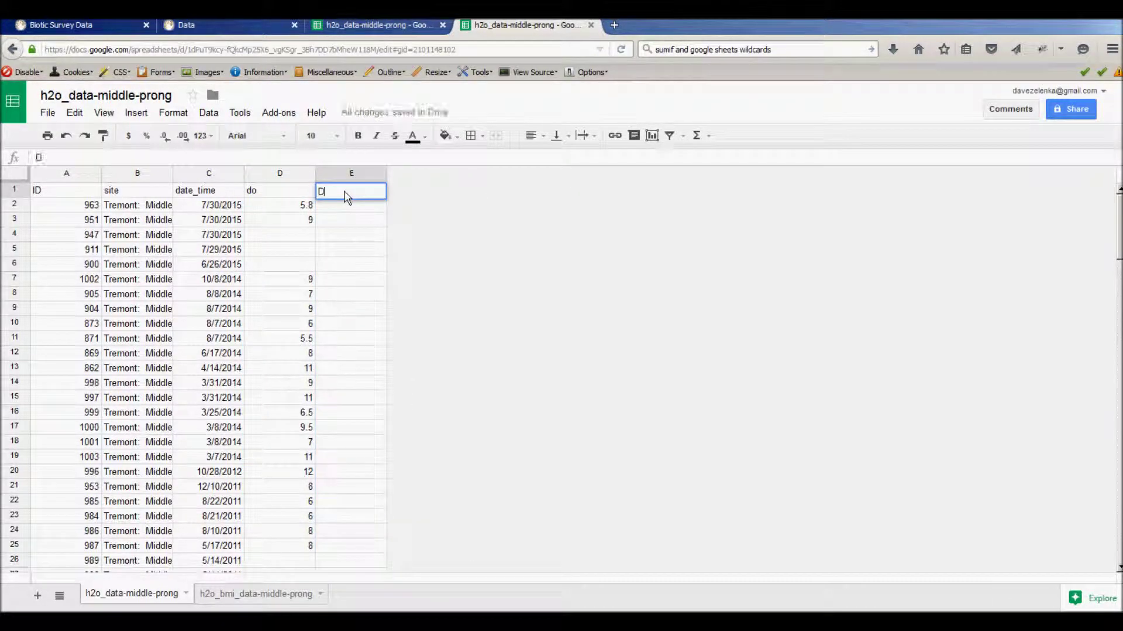
type("ssolve")
key("BackSpace")
key("BackSpace")
key("BackSpace")
key("BackSpace")
key("BackSpace")
key("BackSpace")
key("BackSpace")
key("BackSpace")
type("dissol")
type("oxygen")
key("Return")
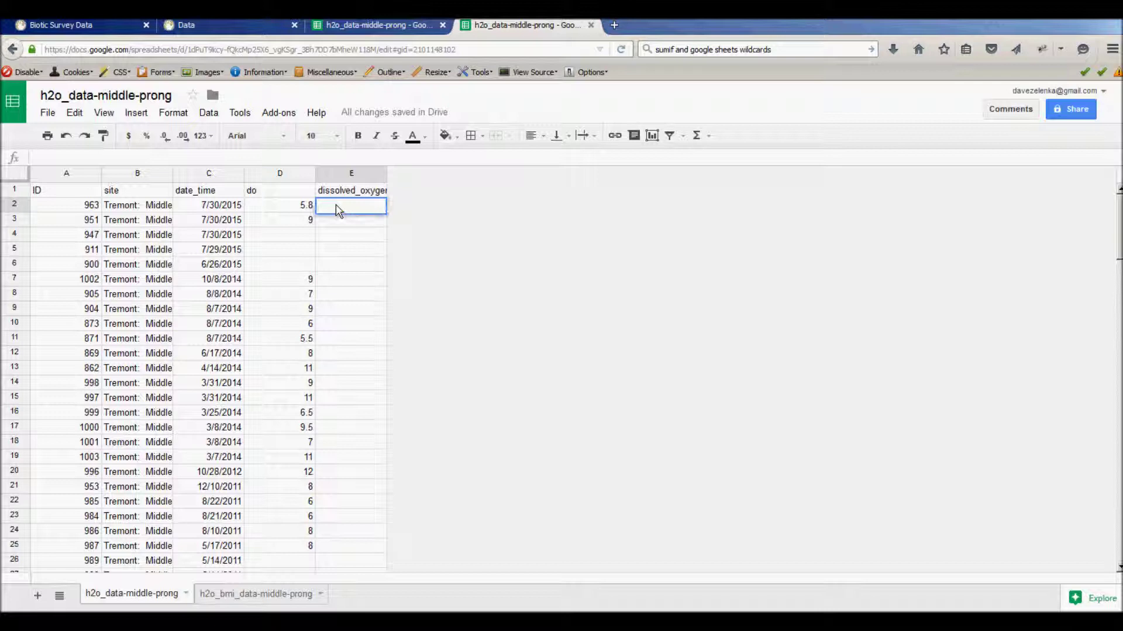
Enter =round(D2) in E2 and fill it down column E
type("=round(")
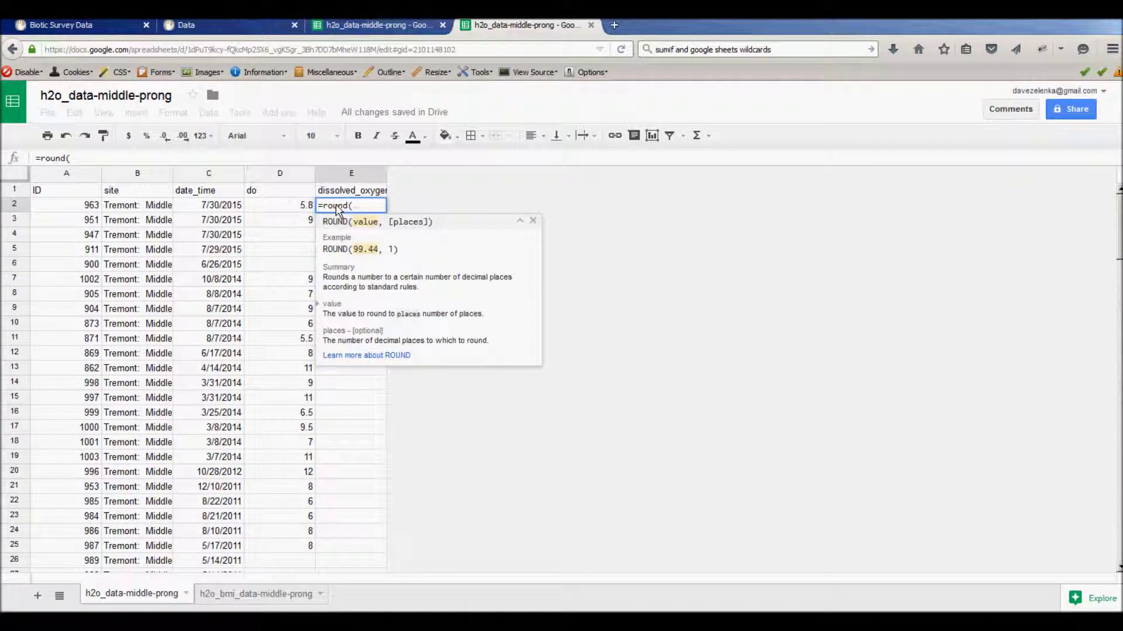
type("D")
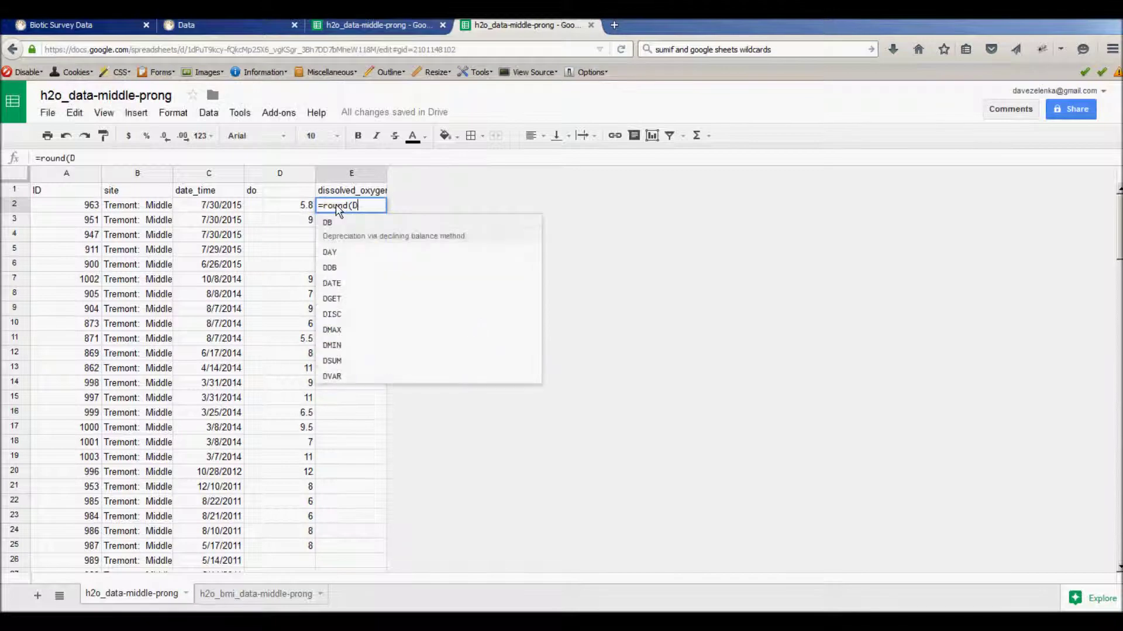
type("2)")
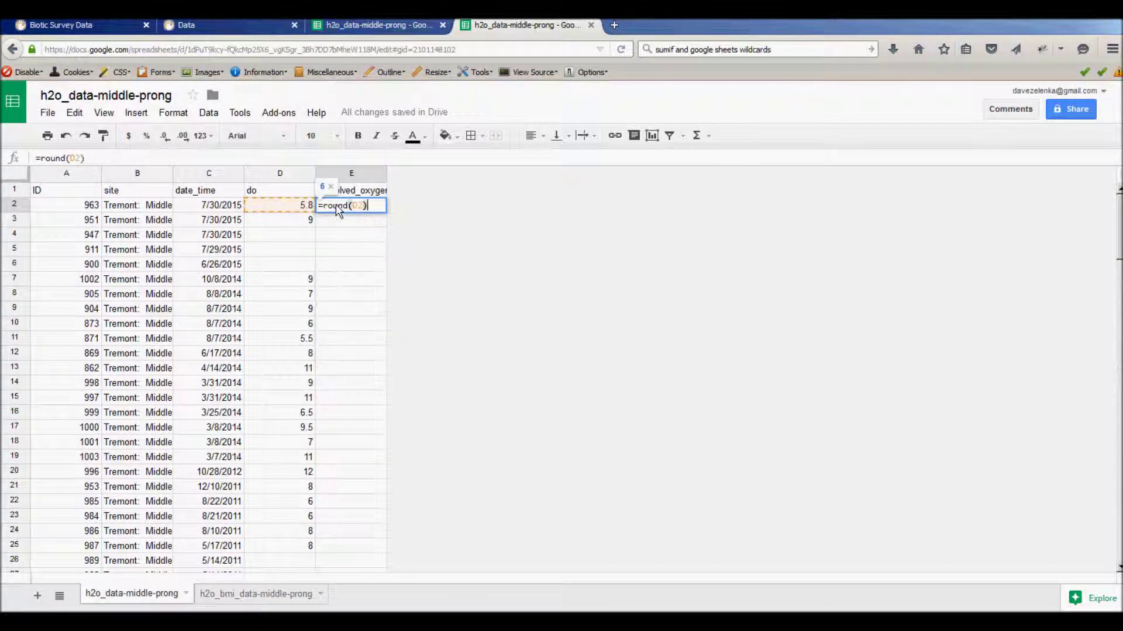
key("Return")
left_click(339, 206)
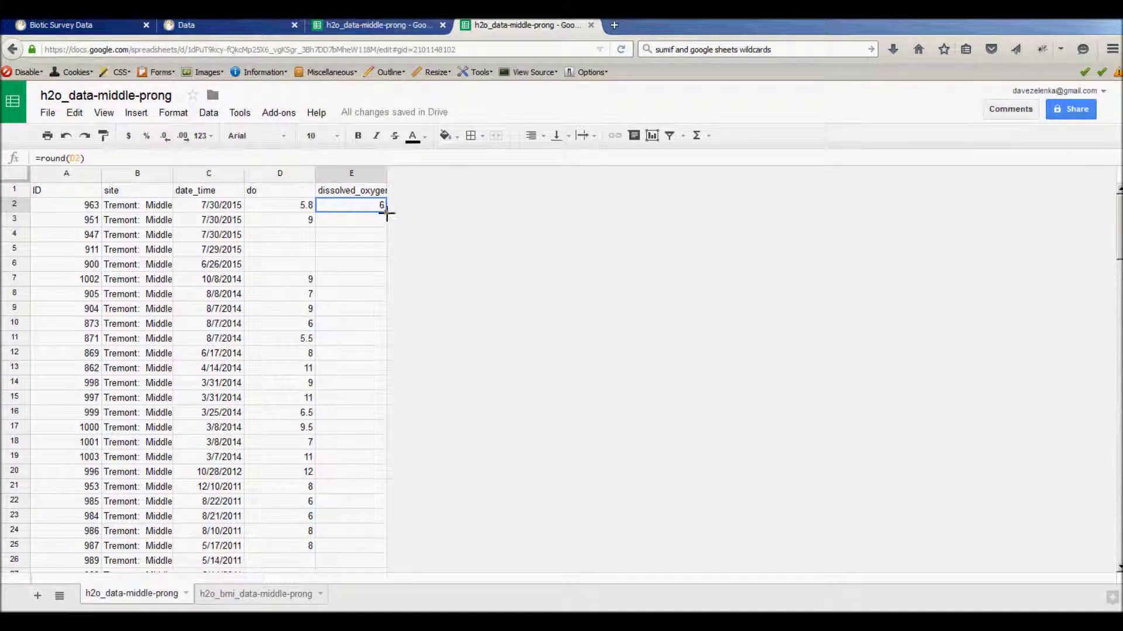
double_click(386, 212)
left_click(378, 224)
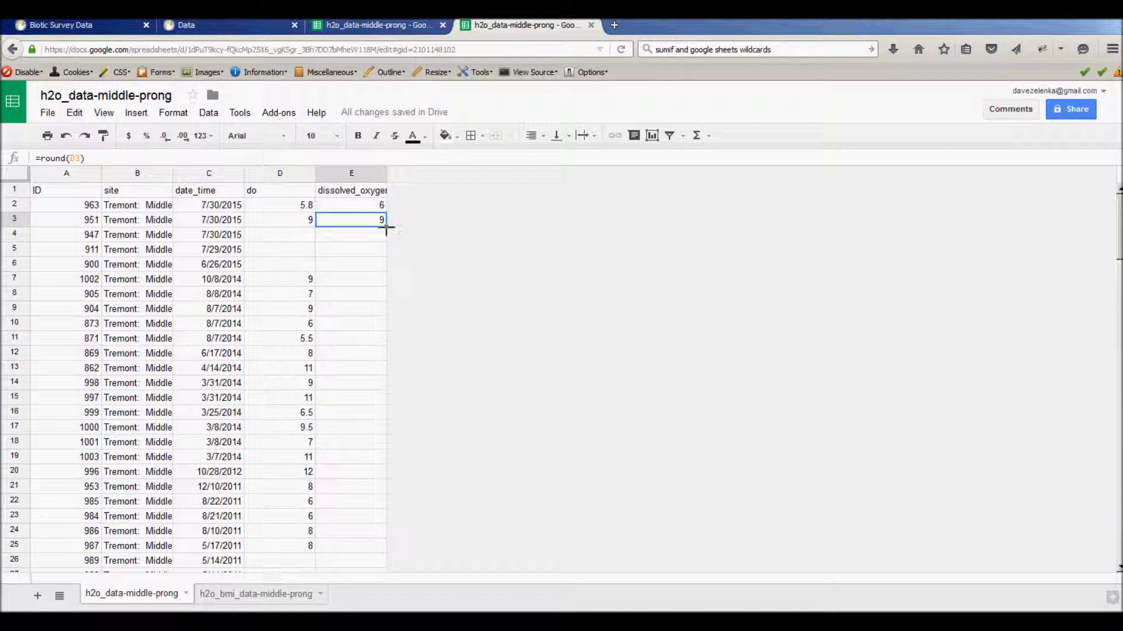
left_click_drag(386, 227, 388, 504)
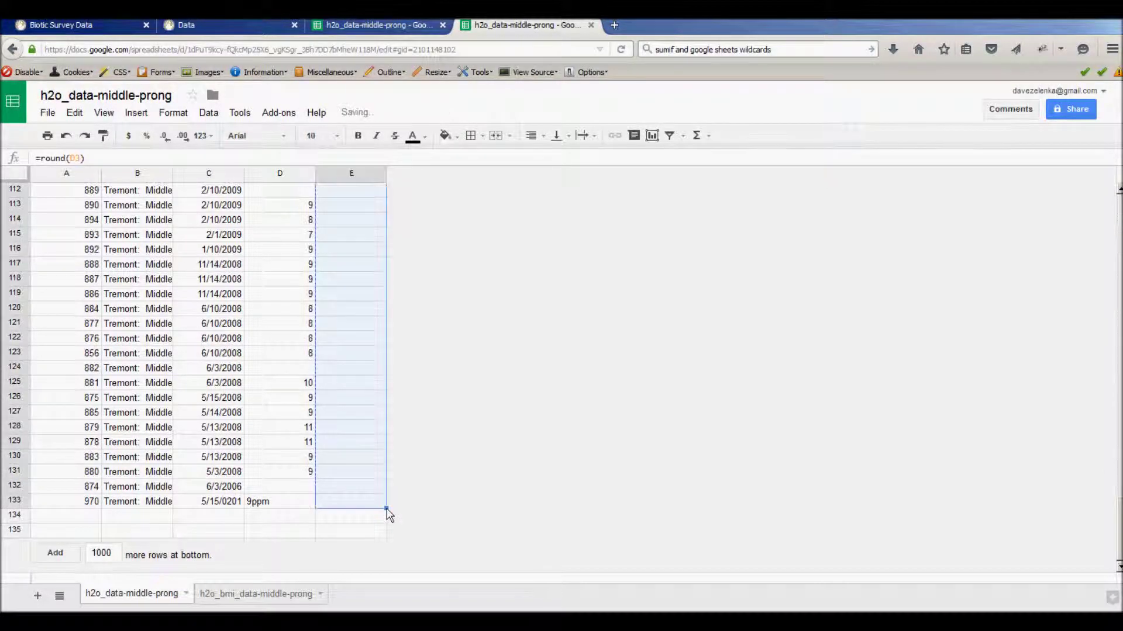
Correct D133 from '9ppm' to the plain number 9
double_click(260, 503)
left_click_drag(270, 502, 254, 505)
key("BackSpace")
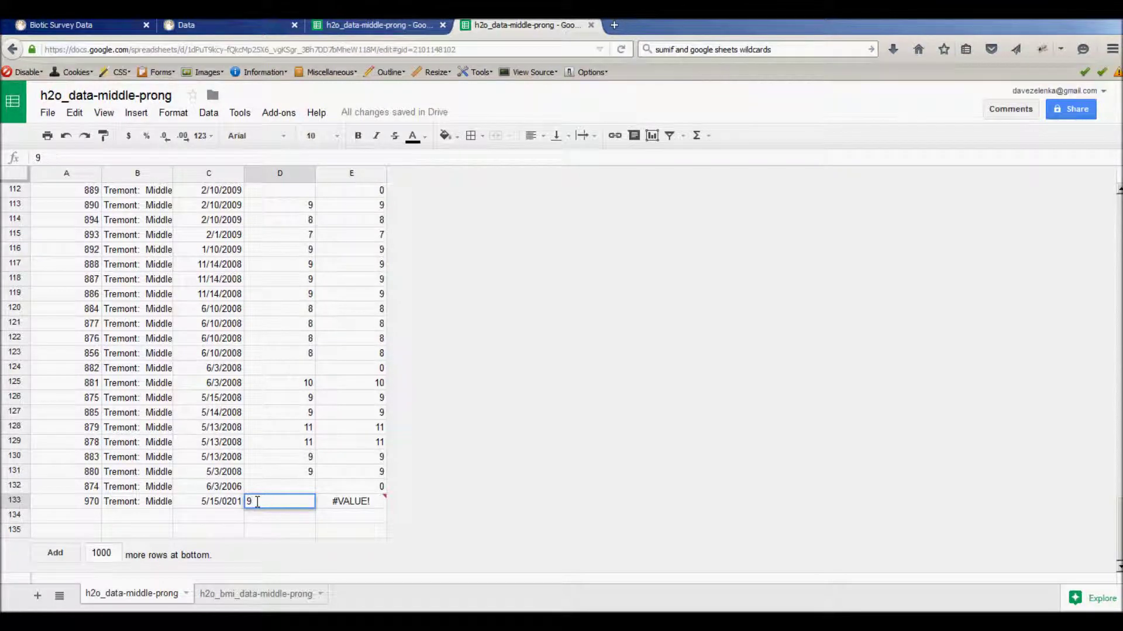
left_click(280, 488)
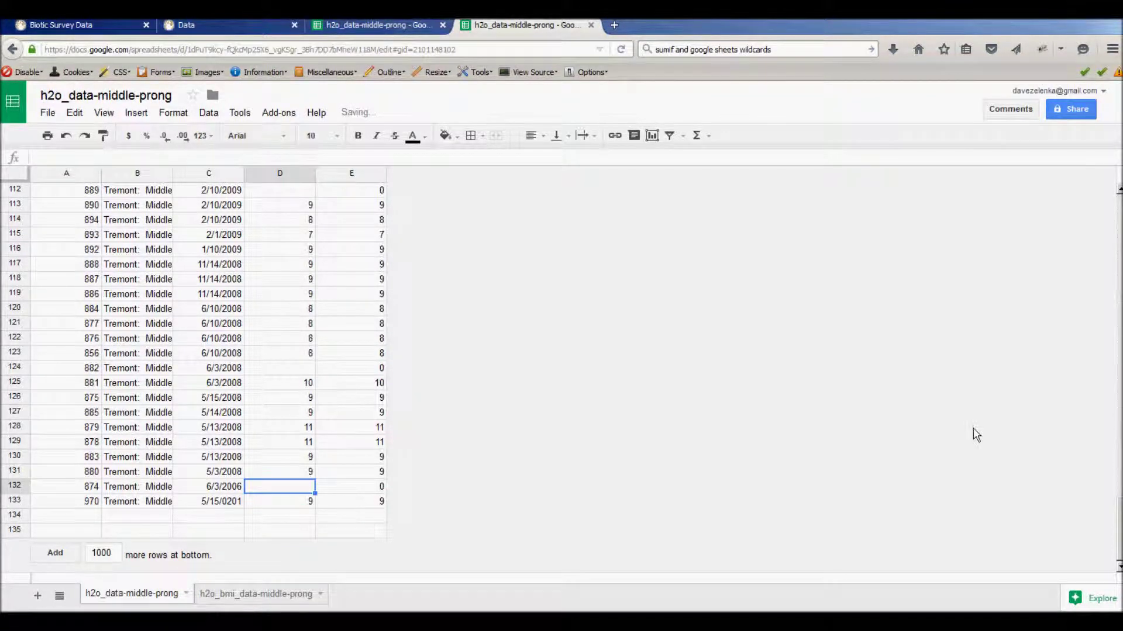
scroll(1118, 396, "up", 20)
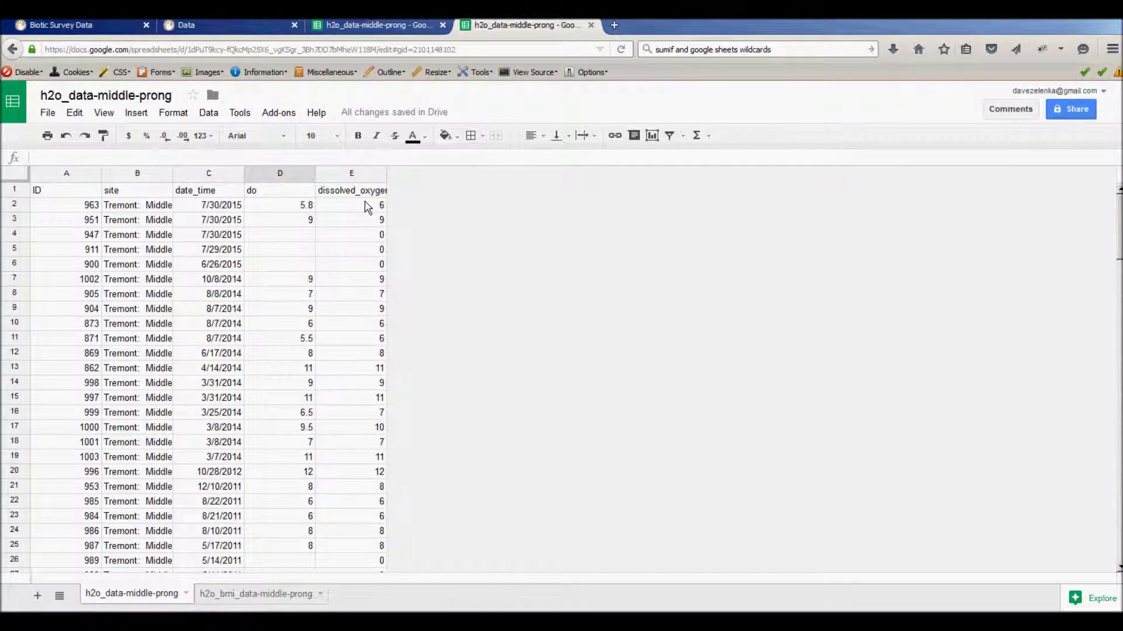
Copy the caddysfly_larvae header text from R1 of the full data sheet
key("ctrl+space")
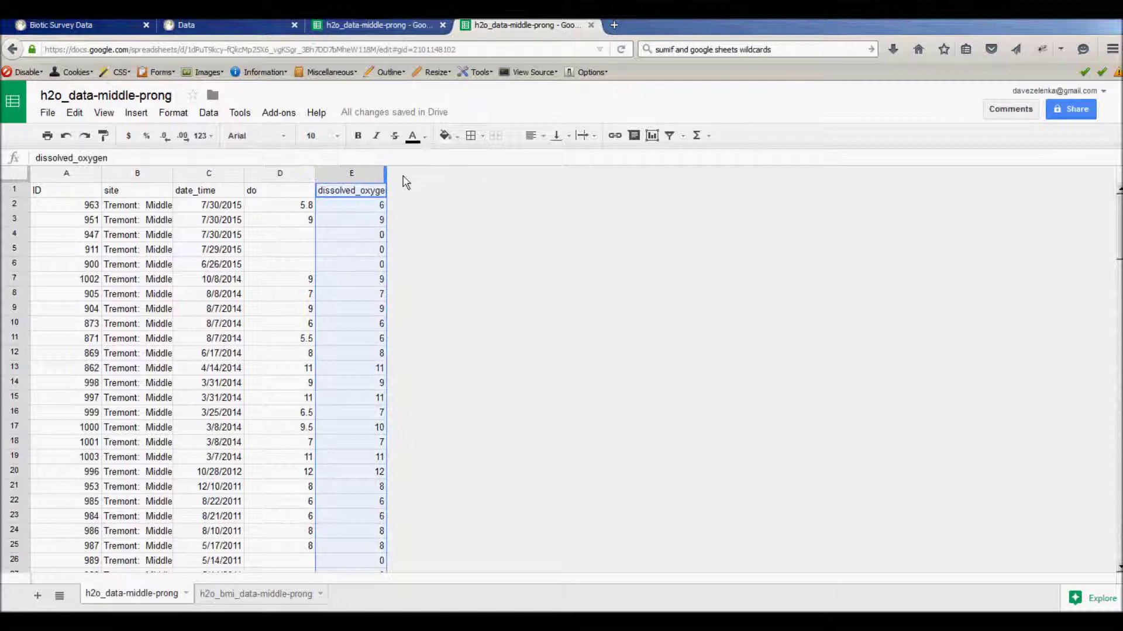
right_click(403, 176)
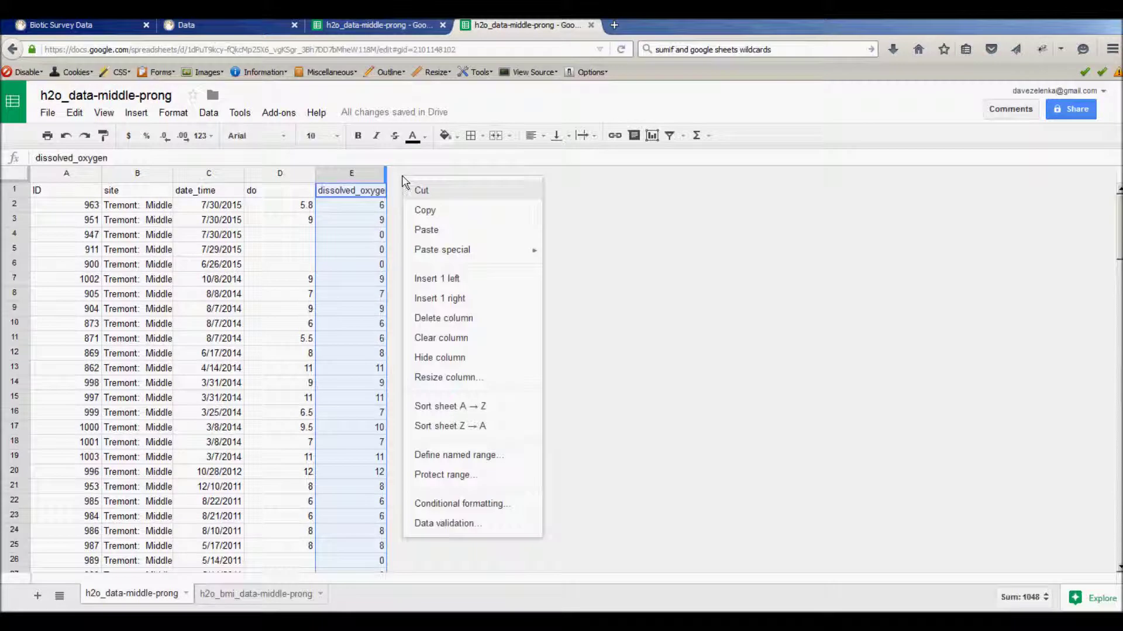
left_click(386, 25)
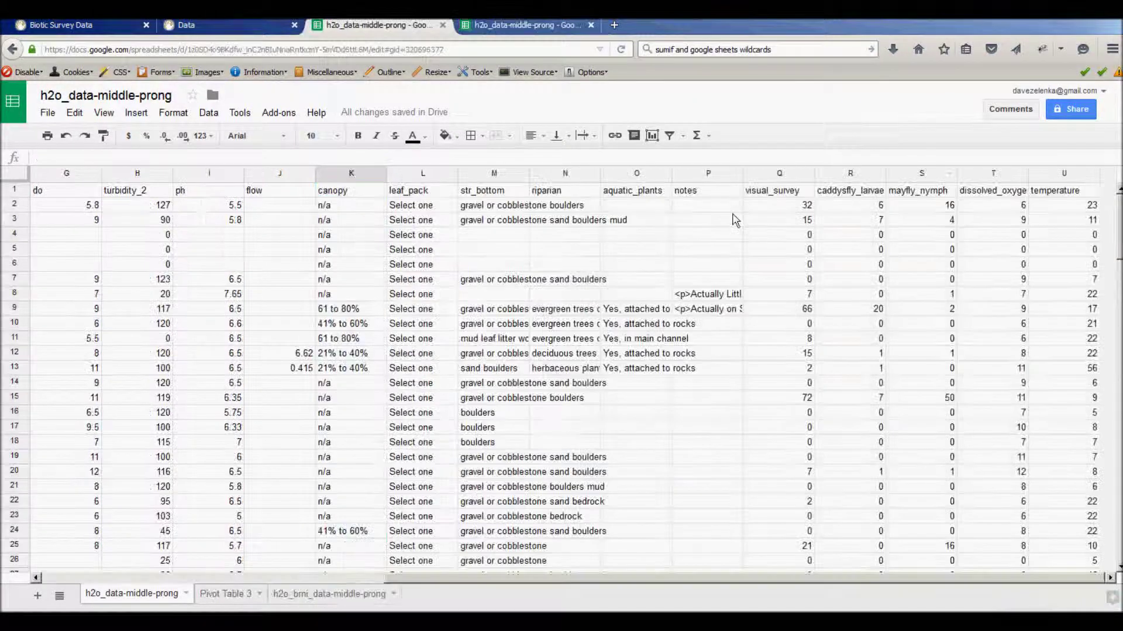
double_click(853, 193)
left_click_drag(817, 192, 842, 191)
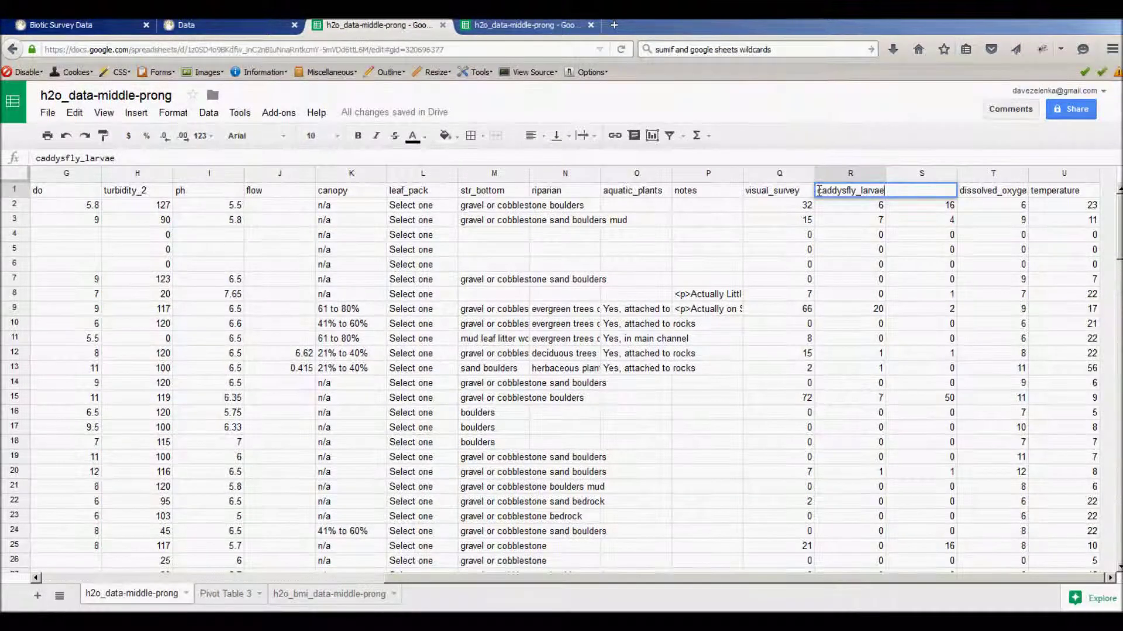
right_click(843, 192)
left_click(855, 190)
double_click(831, 190)
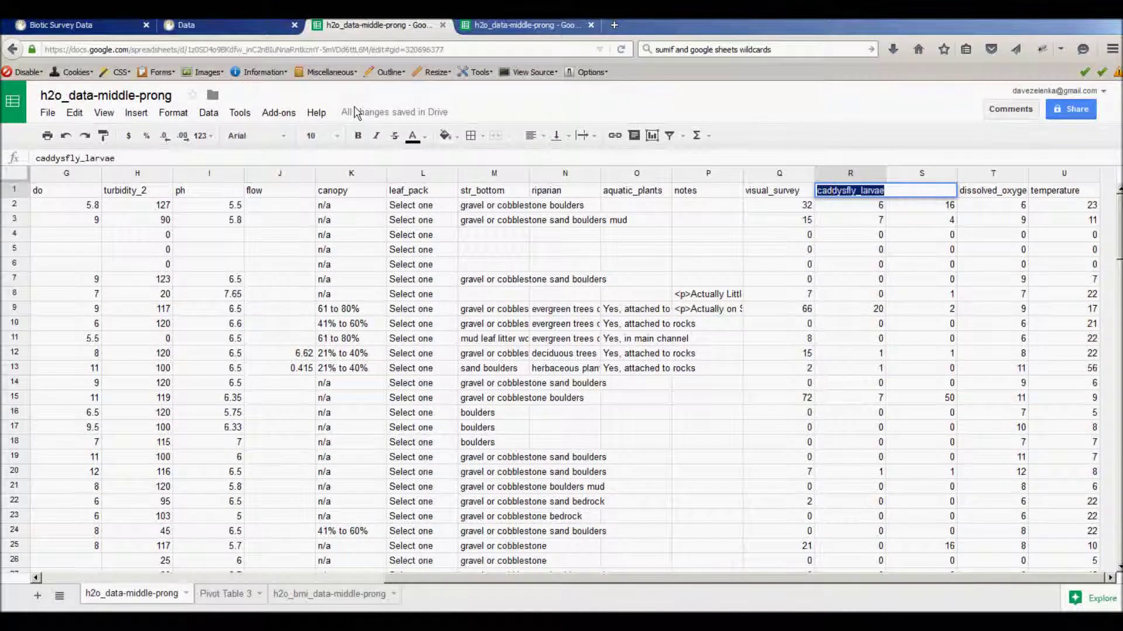
Insert a column right of dissolved_oxygen and paste caddysfly_larvae into F1
left_click(510, 25)
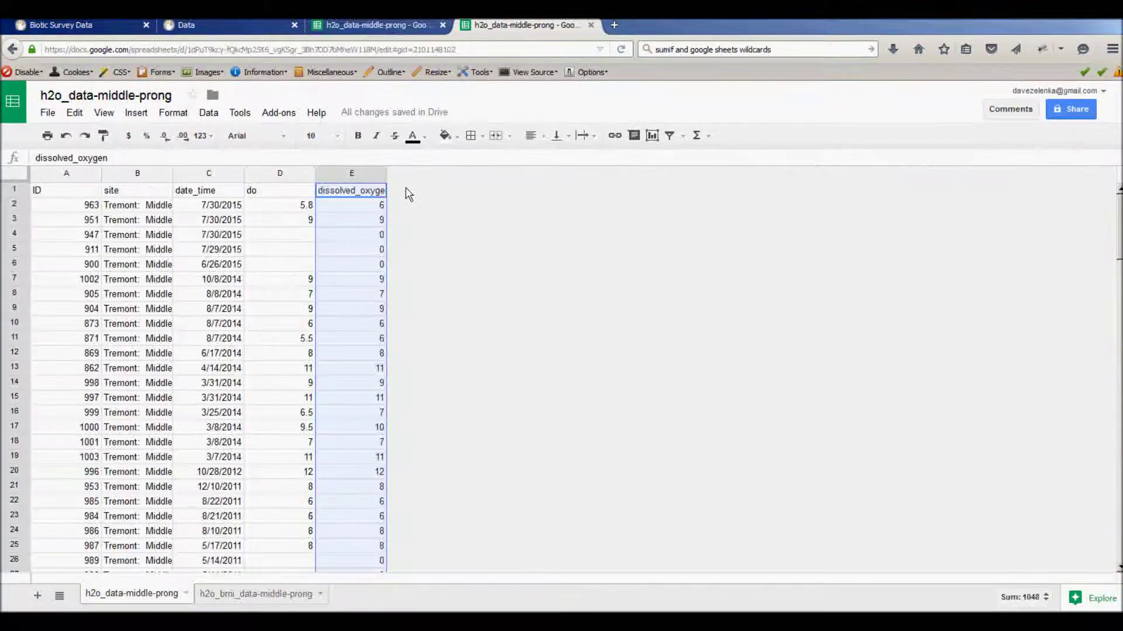
right_click(408, 194)
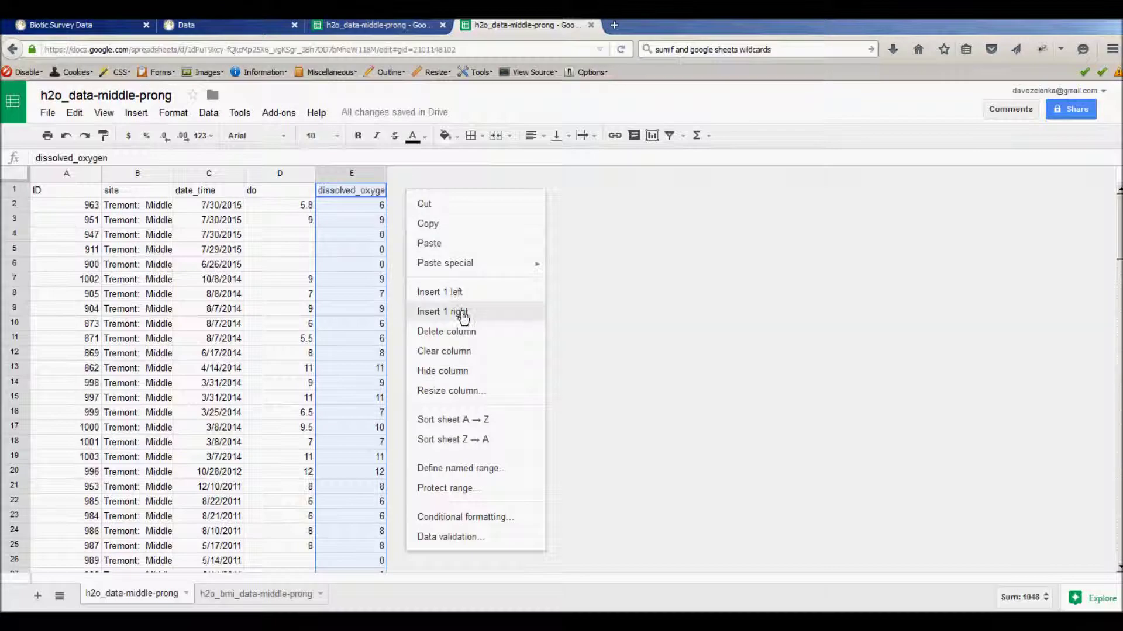
left_click(442, 312)
left_click(426, 191)
double_click(425, 191)
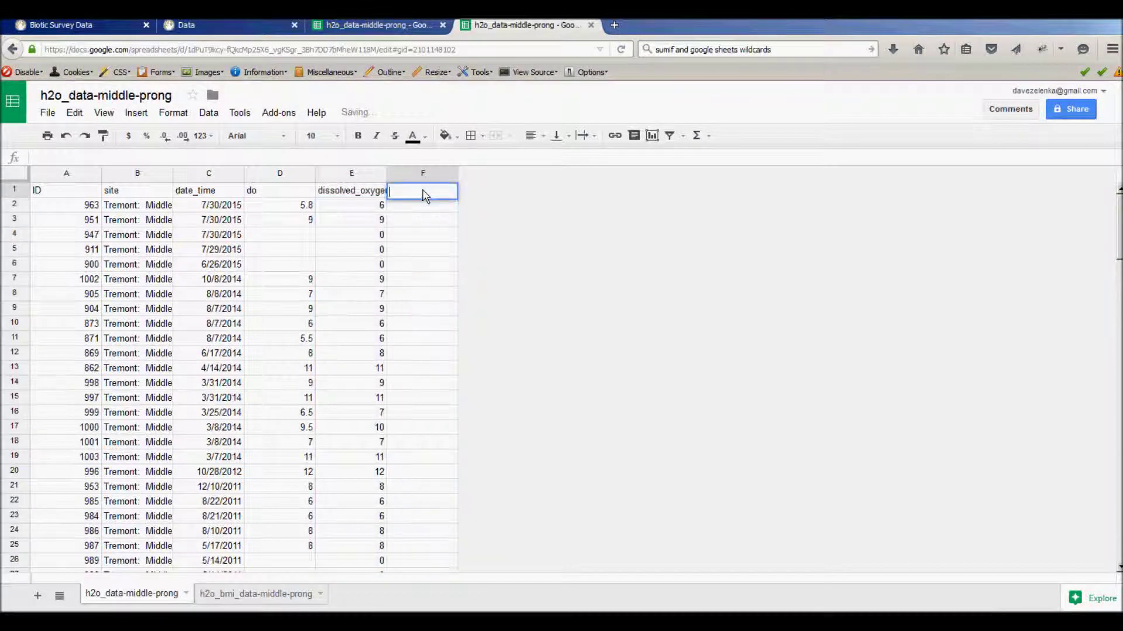
key("ctrl+v")
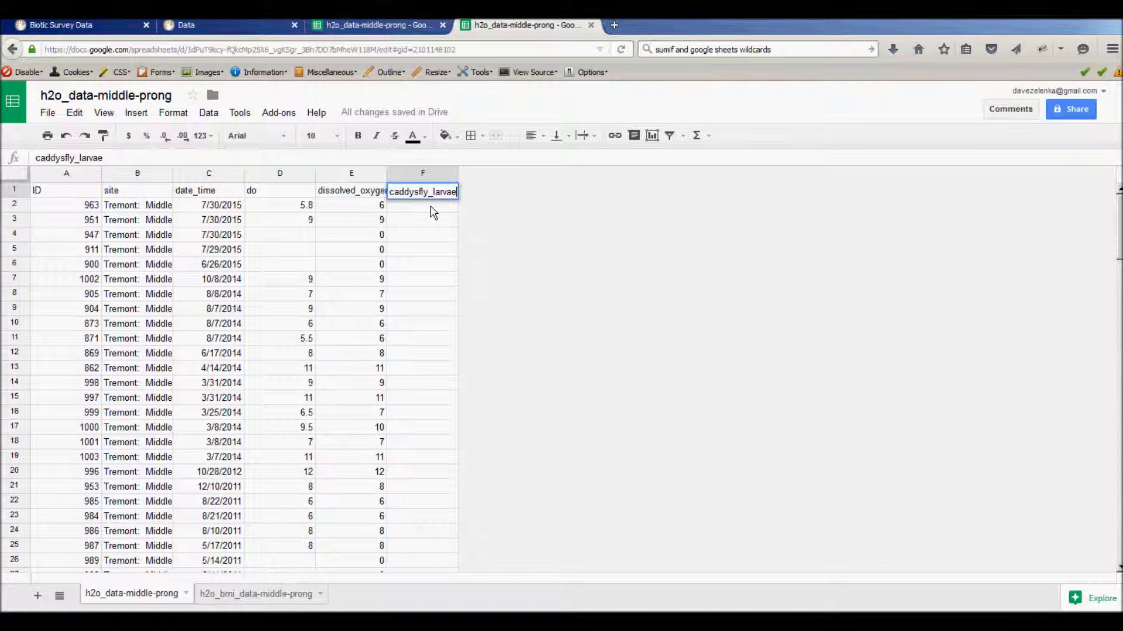
left_click(428, 207)
Copy the SUMIFS formula from R2 of the full data sheet
left_click(360, 23)
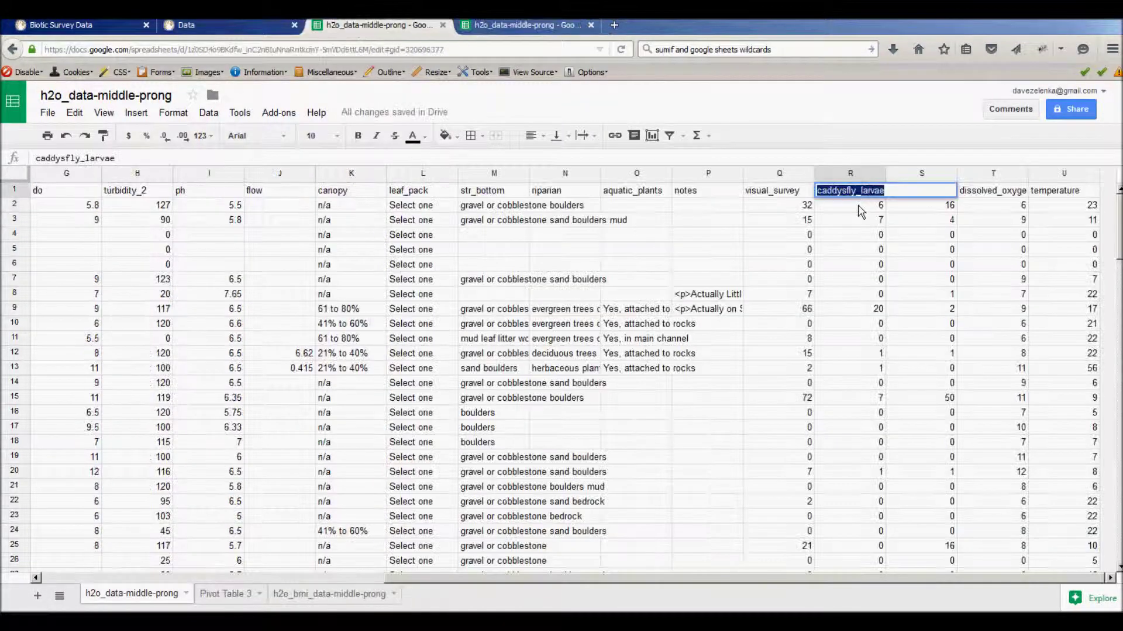
left_click(860, 206)
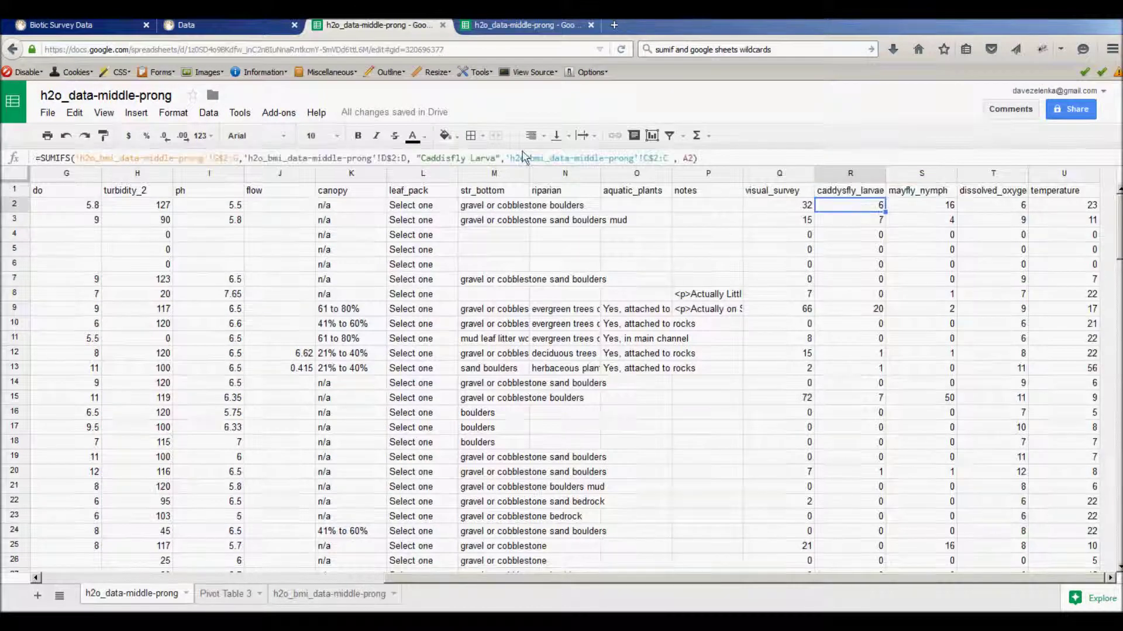
left_click(42, 158)
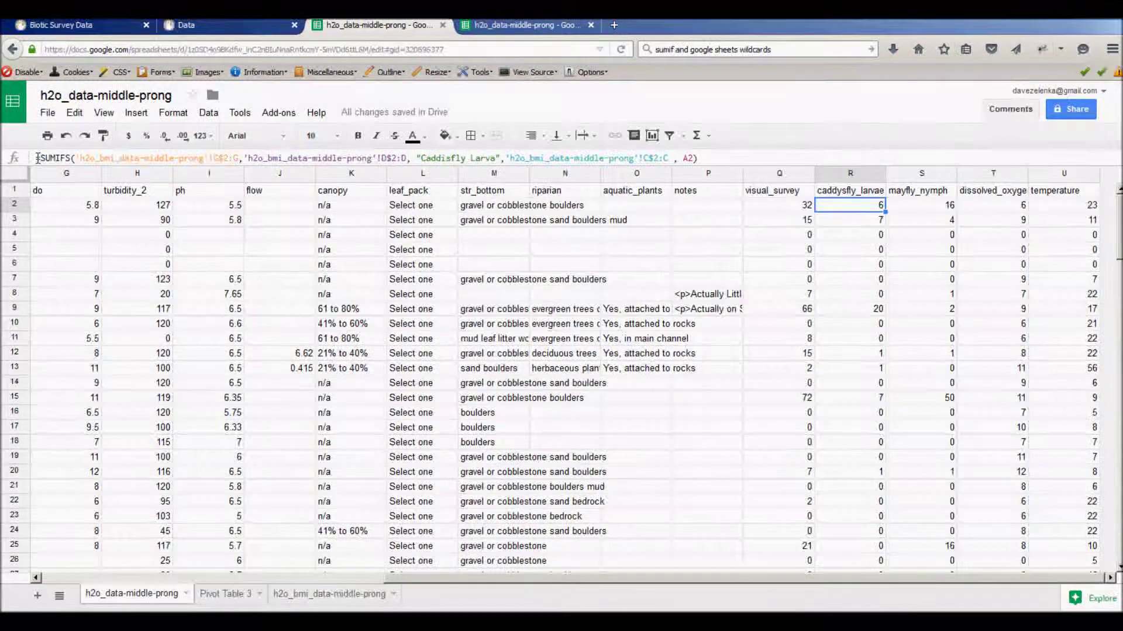
double_click(53, 158)
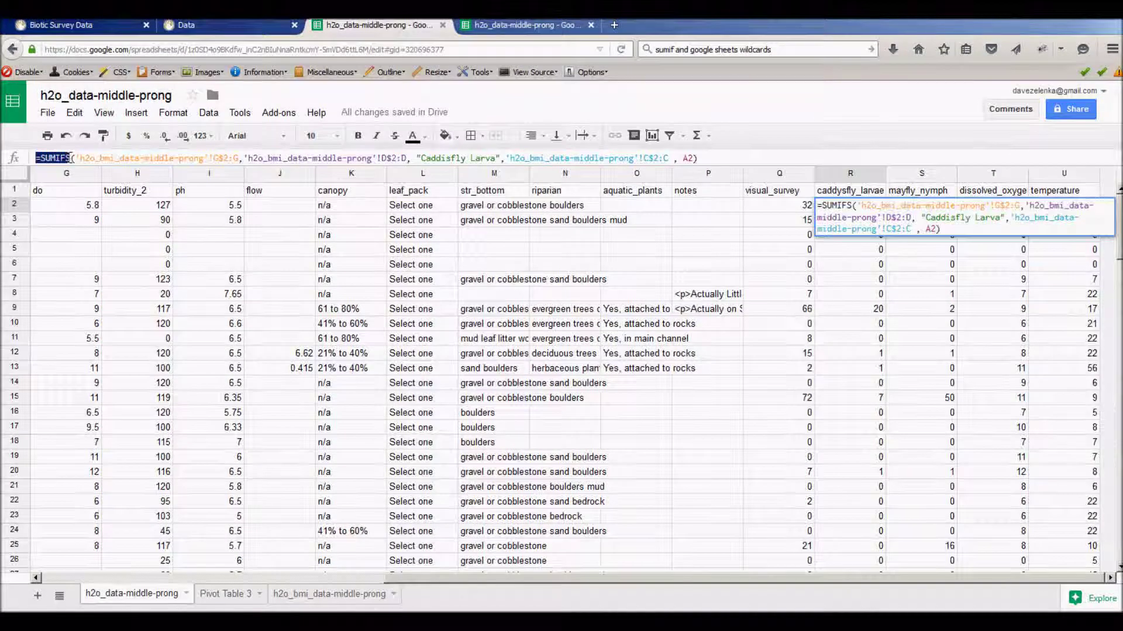
left_click_drag(70, 158, 701, 157)
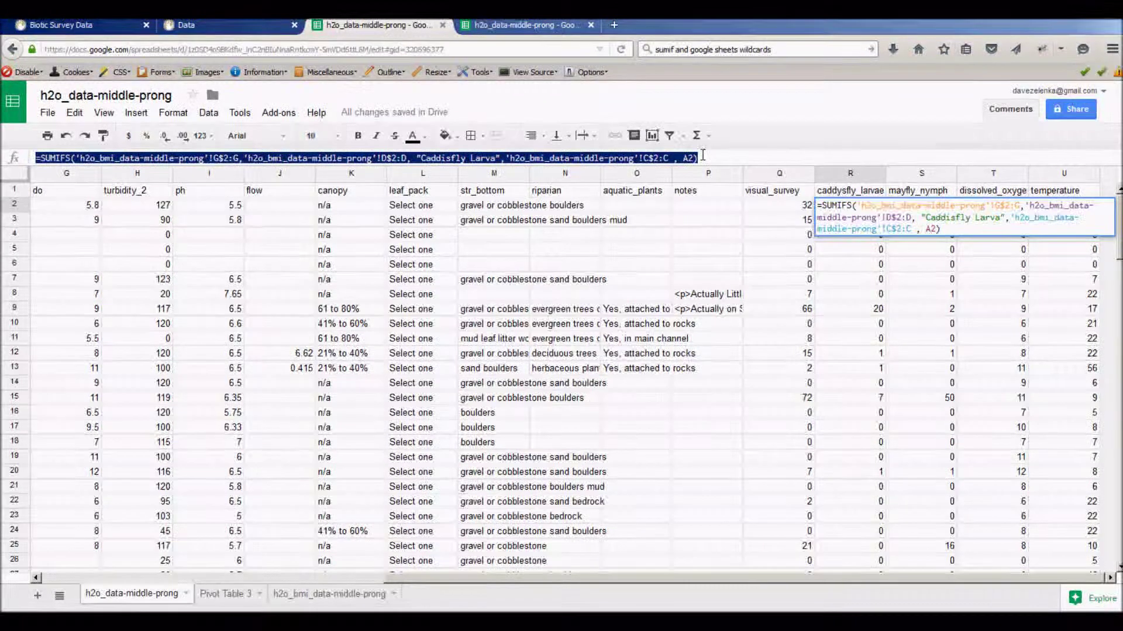
Paste the SUMIFS formula into F2 and view the h2o_bmi_data-middle-prong sheet
left_click(534, 27)
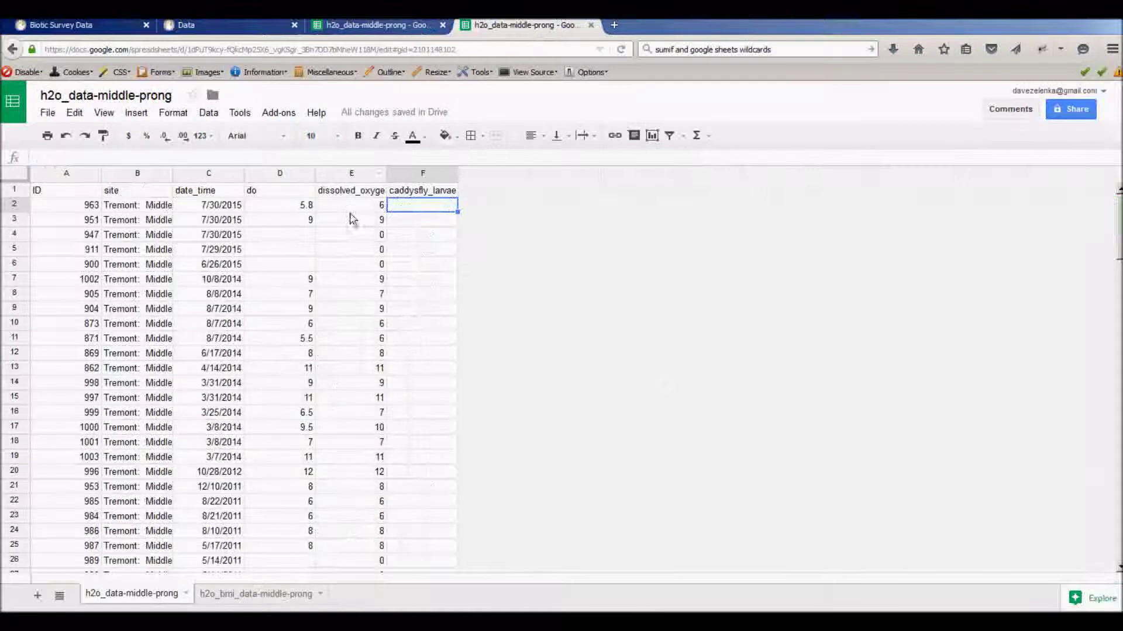
double_click(418, 212)
left_click(345, 157)
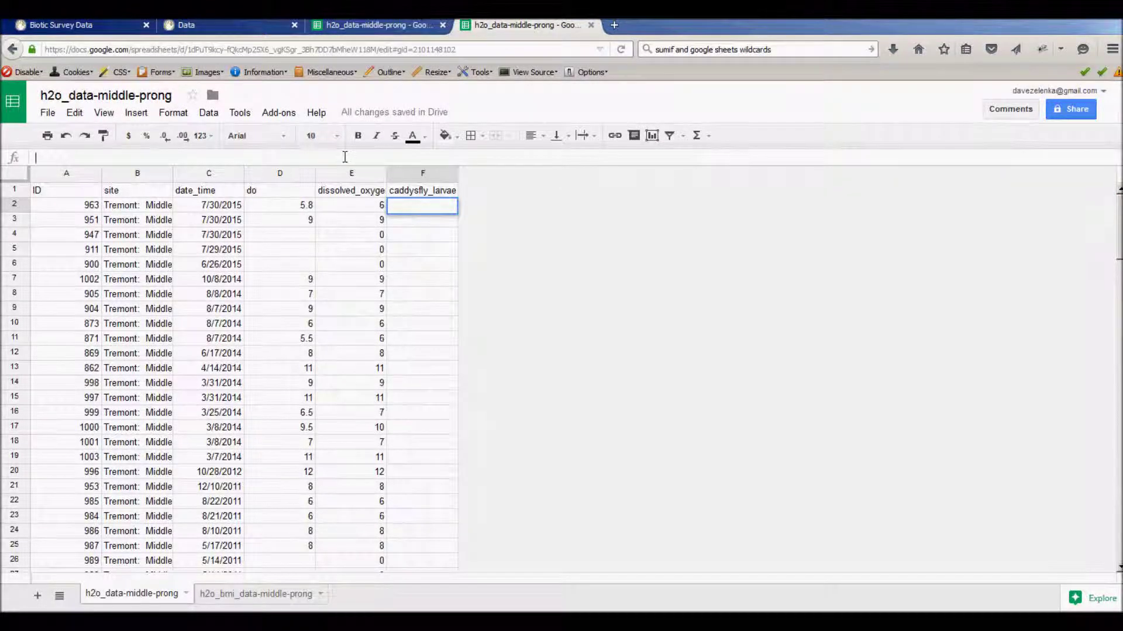
key("ctrl+v")
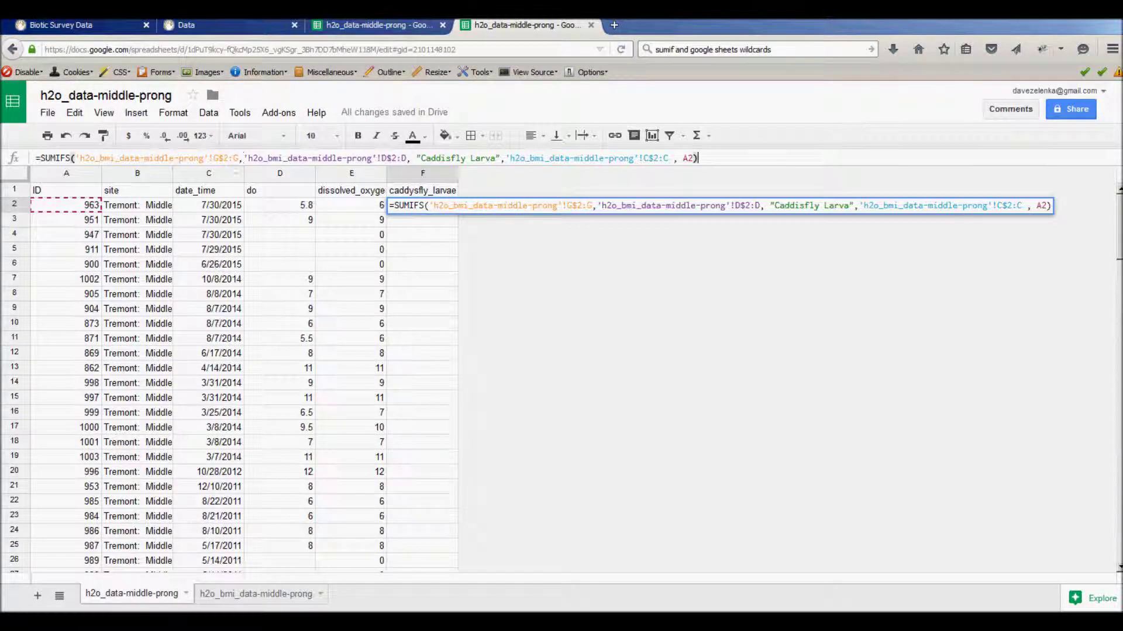
left_click(262, 595)
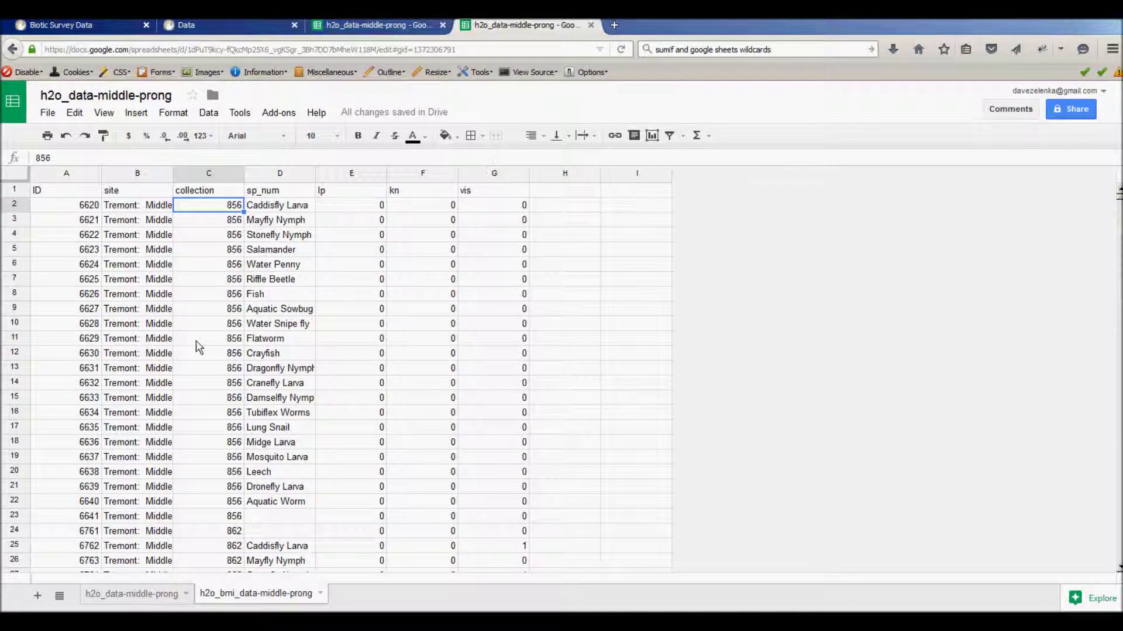
Edit F2's SUMIFS formula to total Caddisfly Larva counts from the bmi sheet by ID
left_click(141, 595)
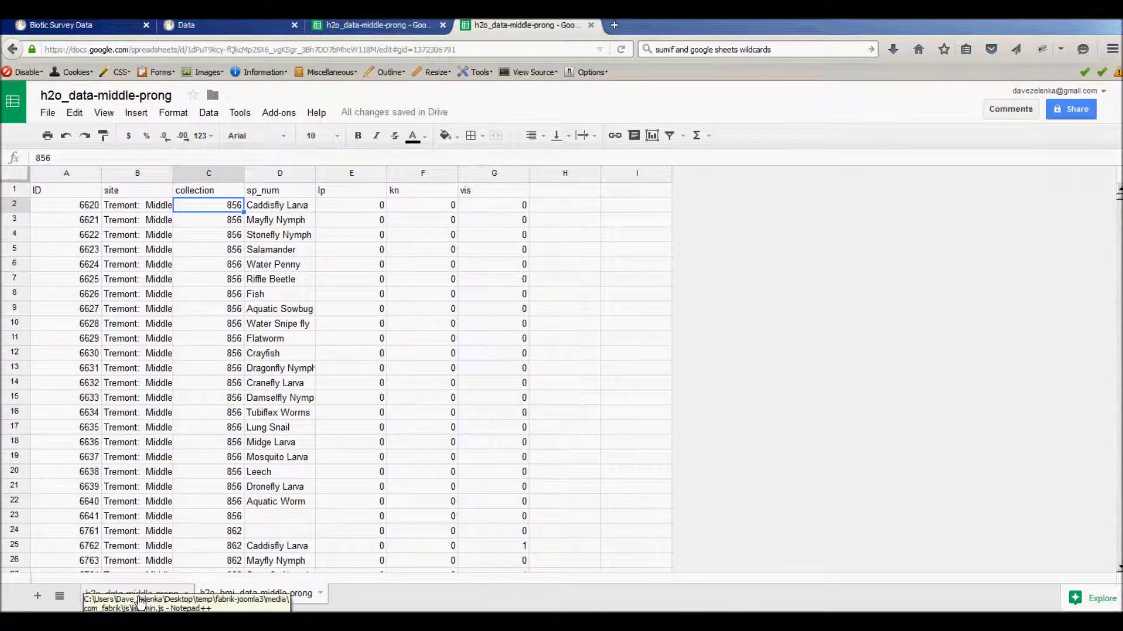
left_click(308, 597)
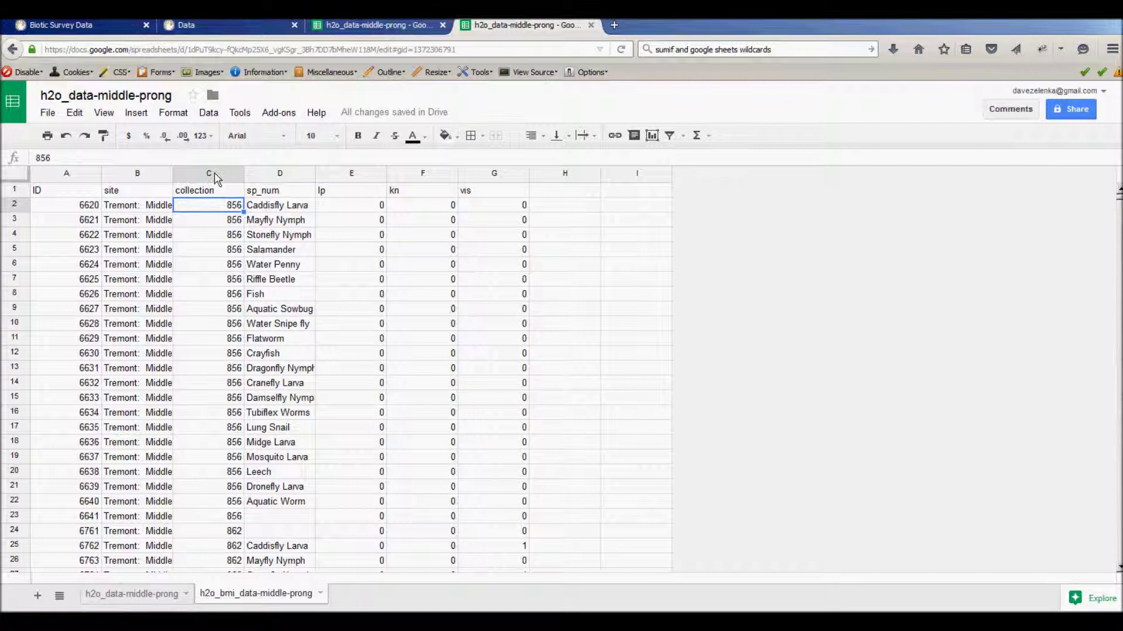
left_click(125, 596)
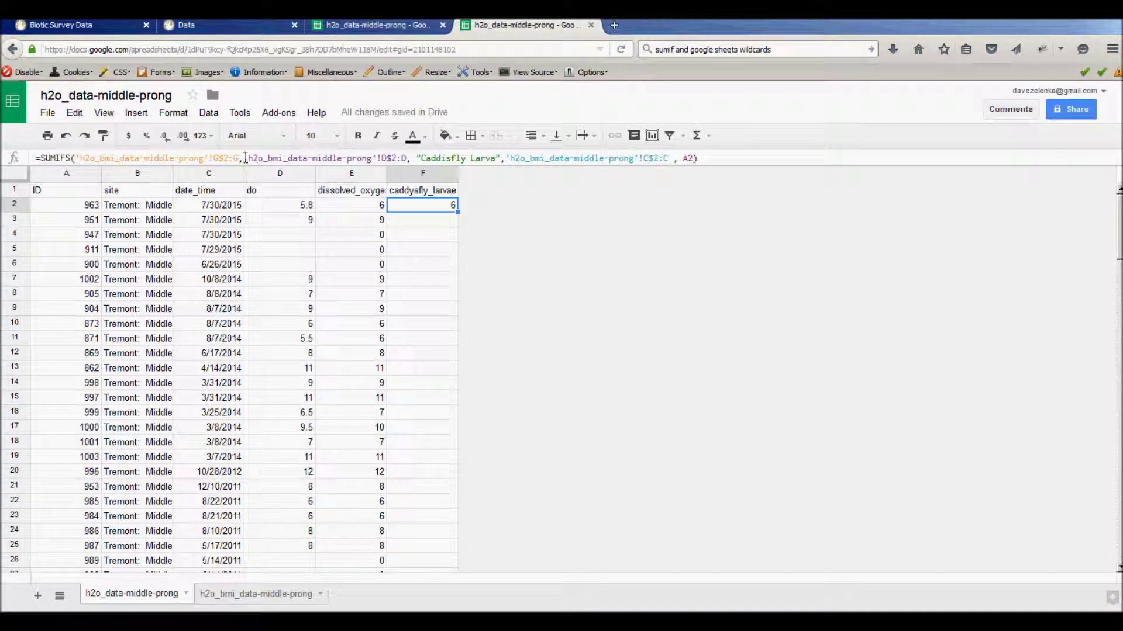
left_click(301, 156)
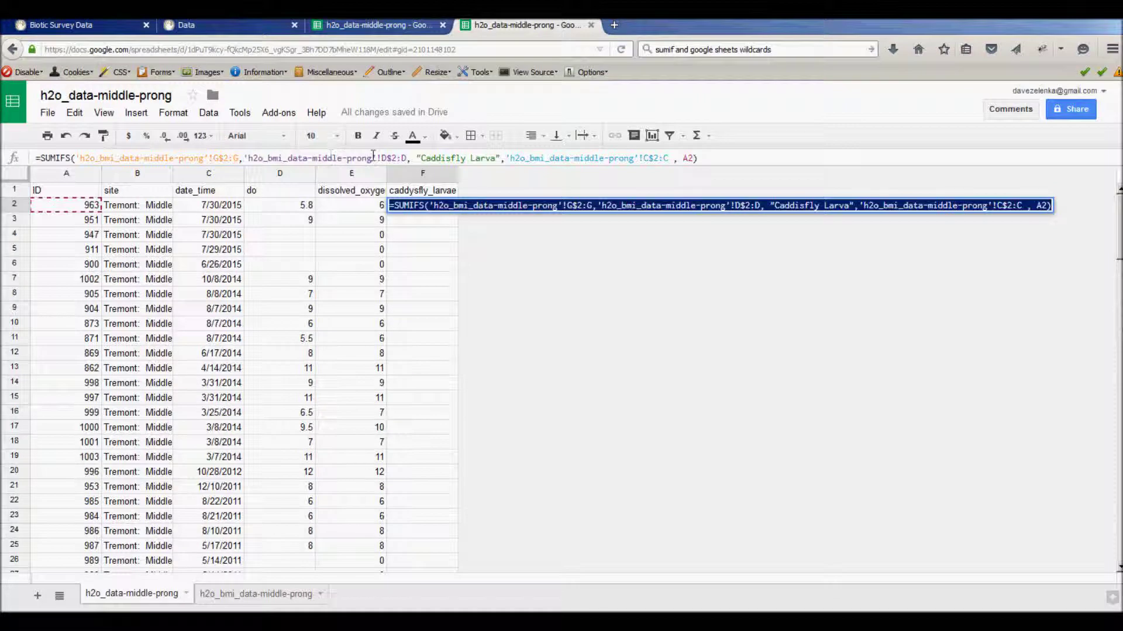
left_click(393, 158)
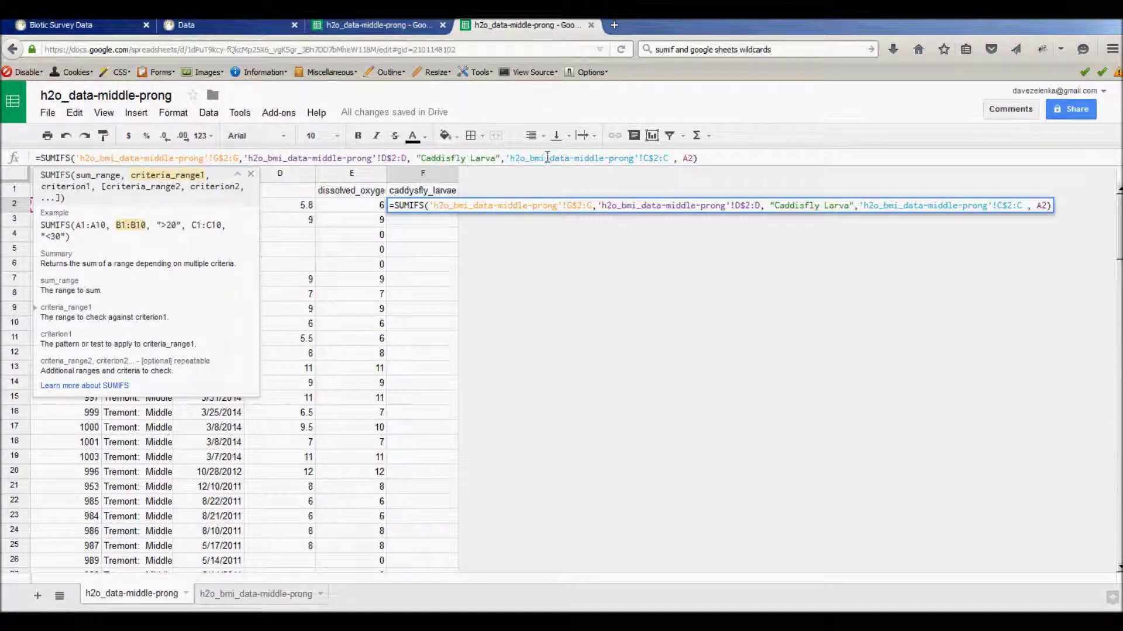
left_click(549, 266)
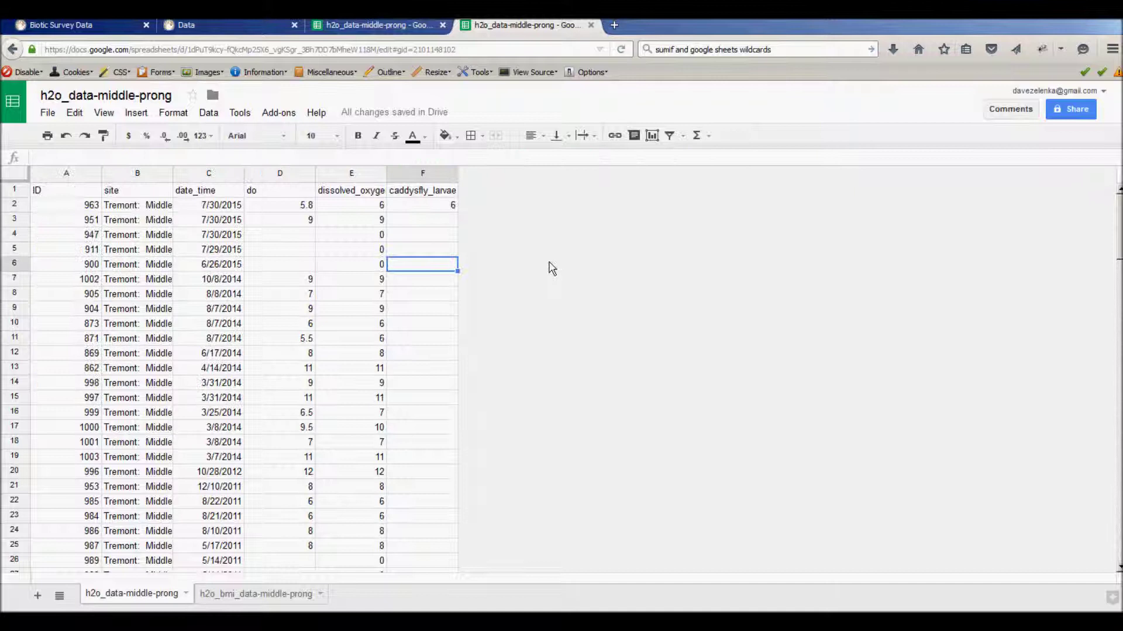
Fill the caddisfly SUMIFS formula down column F
left_click(415, 208)
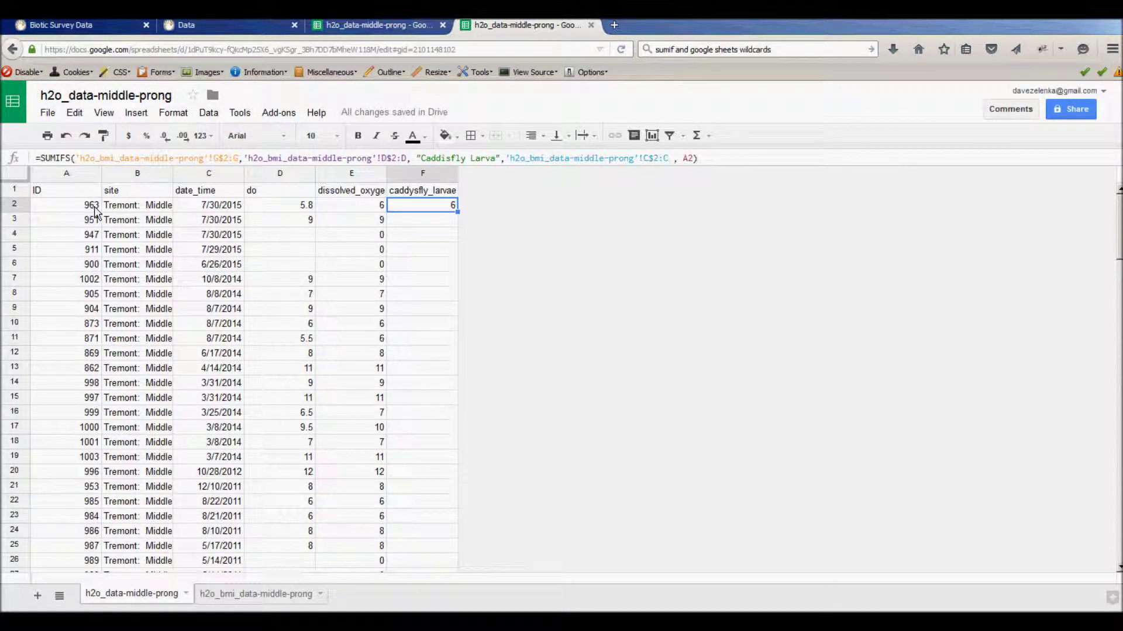
left_click(256, 593)
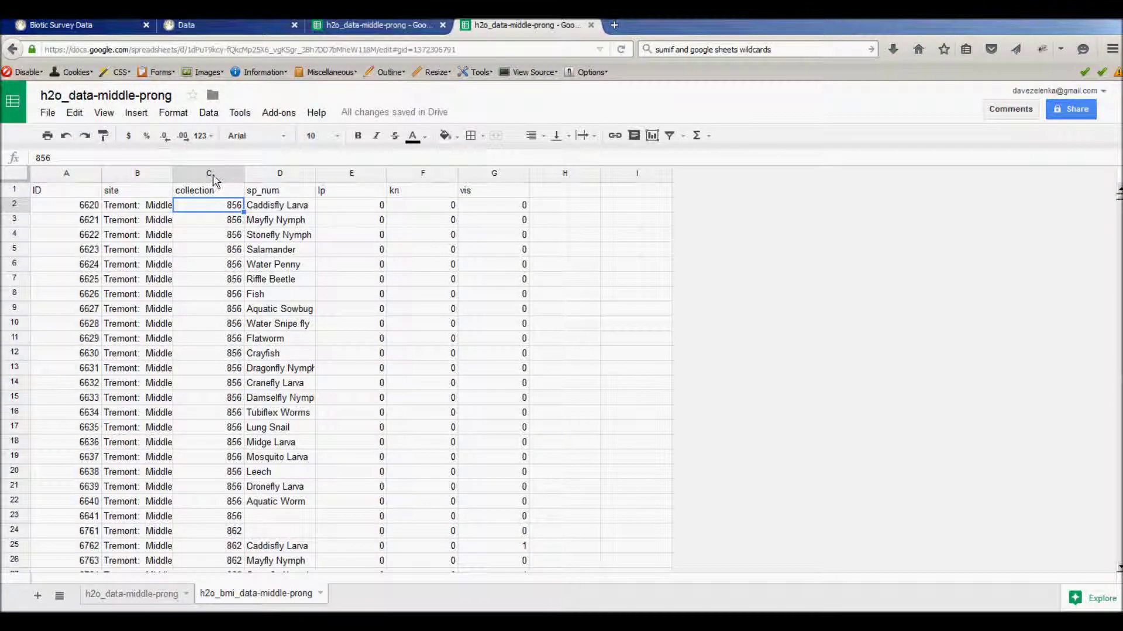
left_click(139, 595)
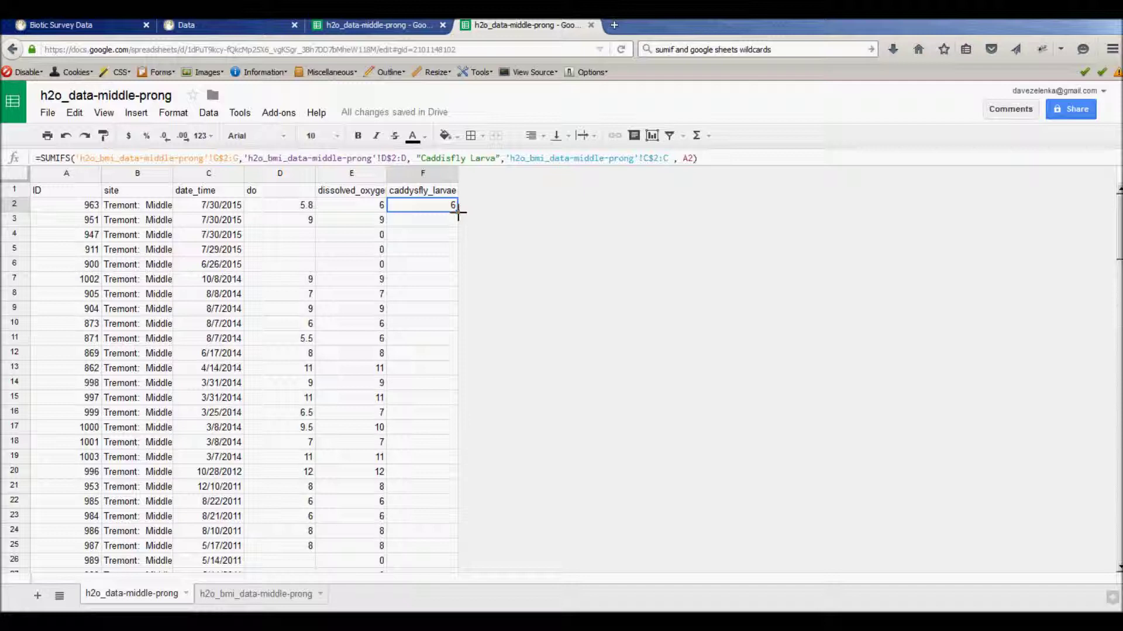
left_click_drag(458, 213, 479, 217)
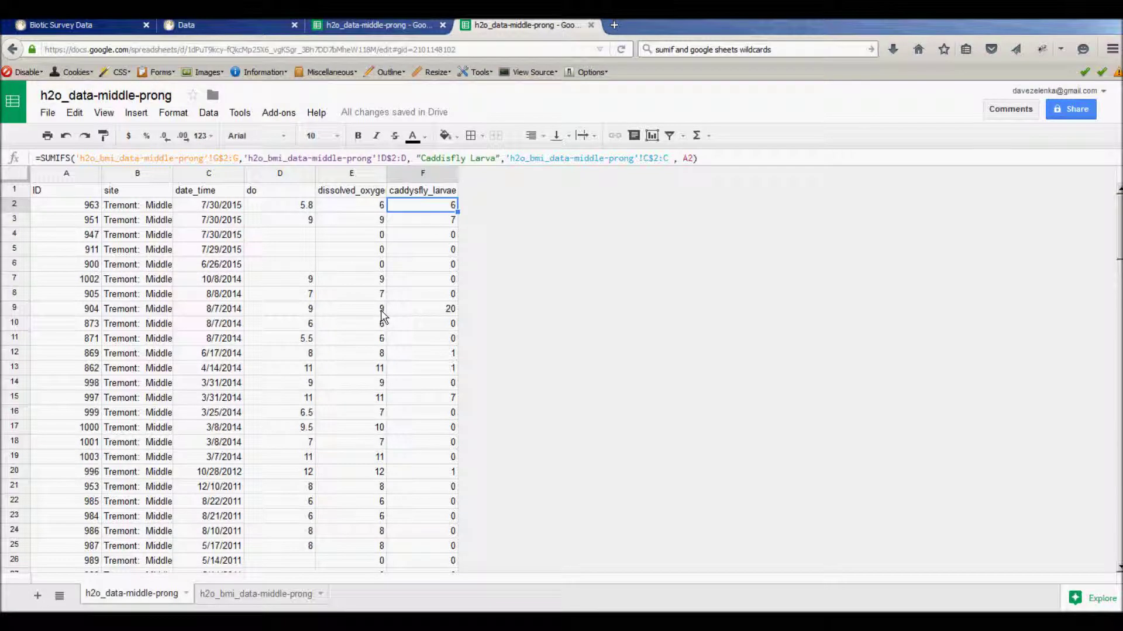
Select column F, then look up the mayfly_nymph header in the full data sheet
key("Up")
right_click(474, 195)
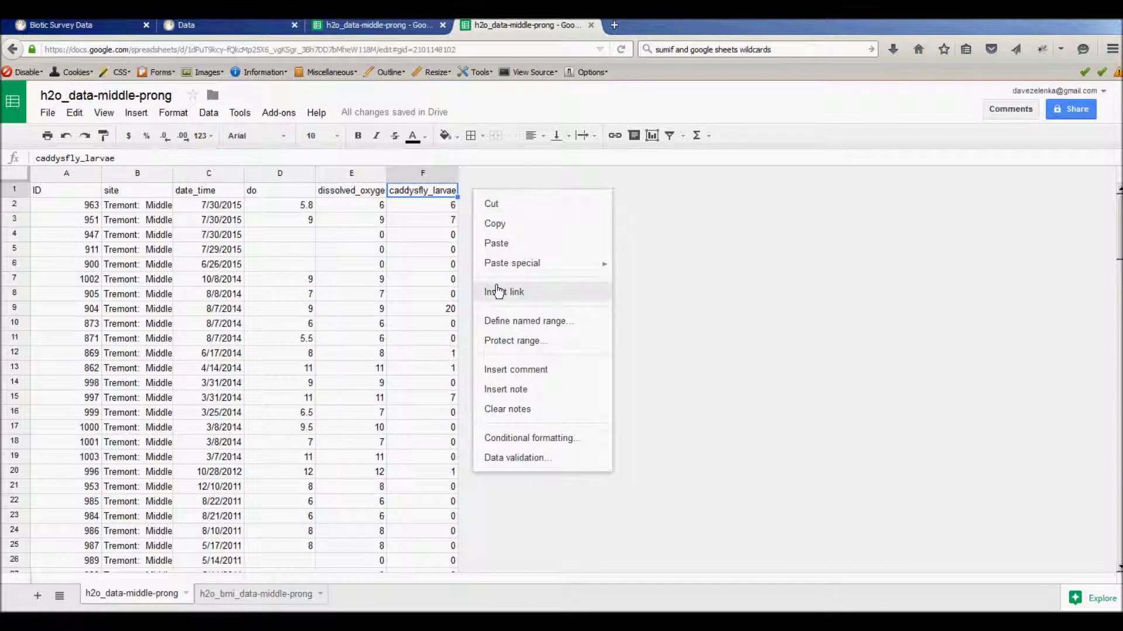
left_click(476, 179)
right_click(476, 180)
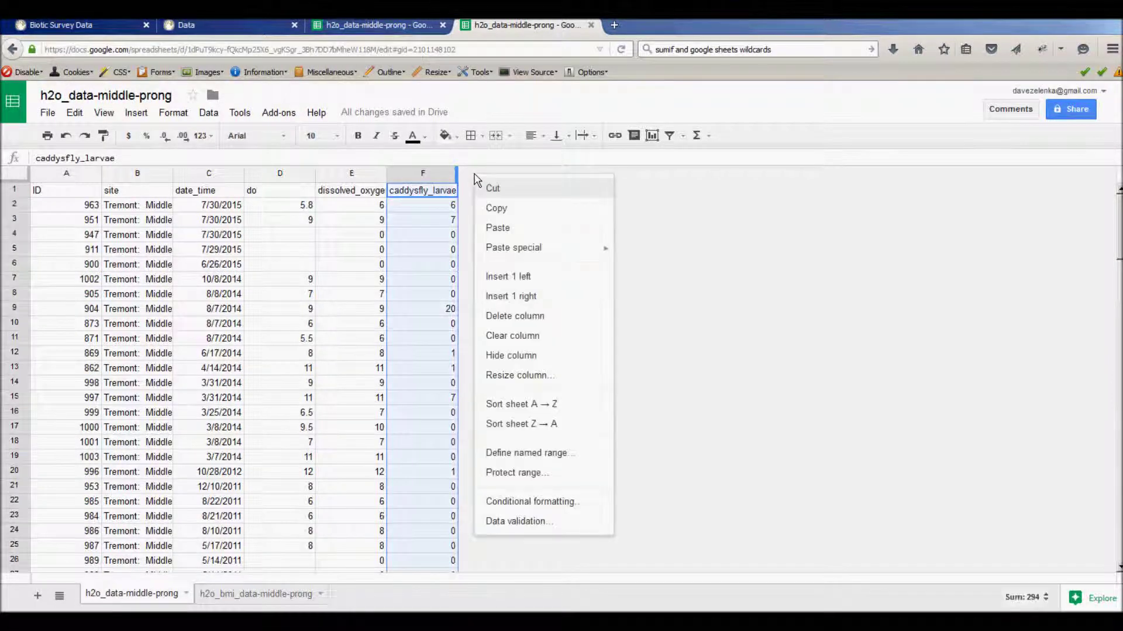
key("Escape")
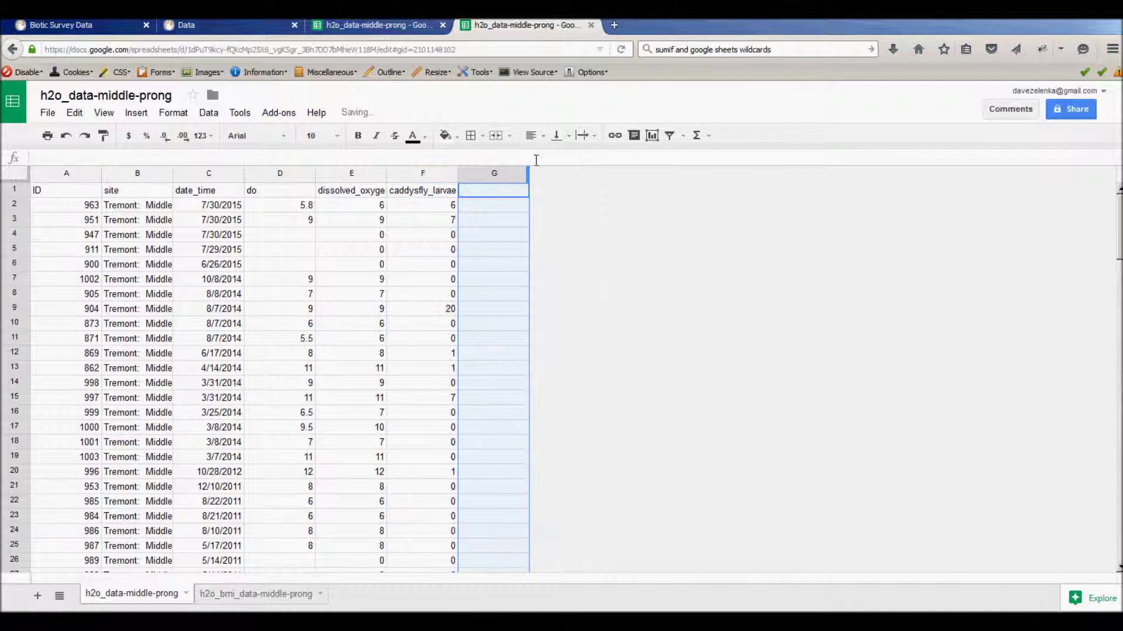
left_click(364, 26)
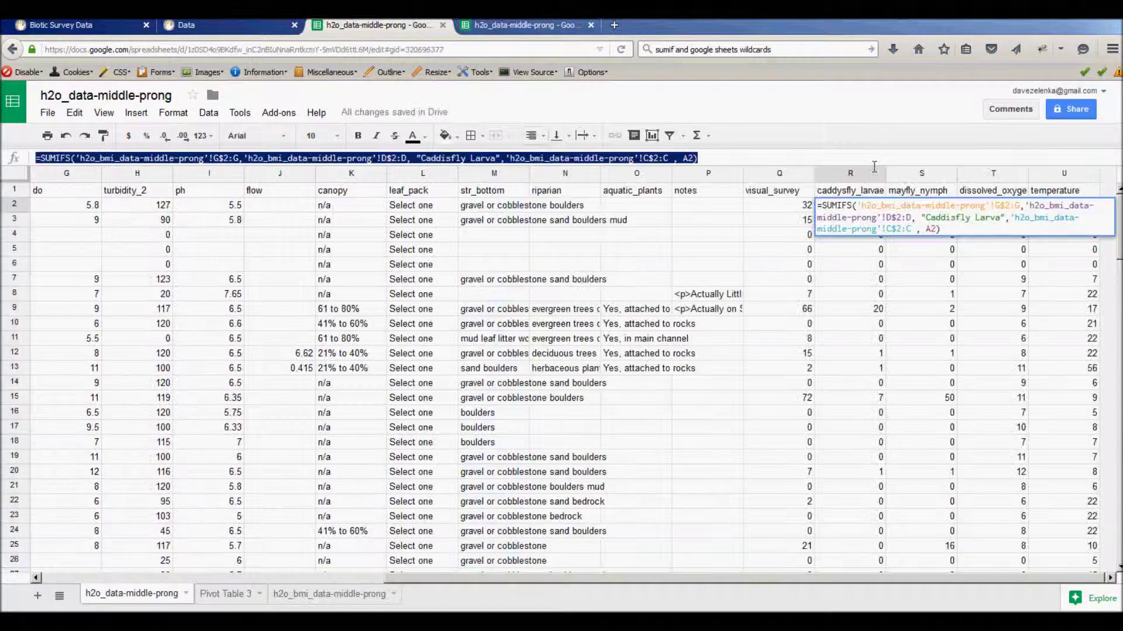
left_click(933, 196)
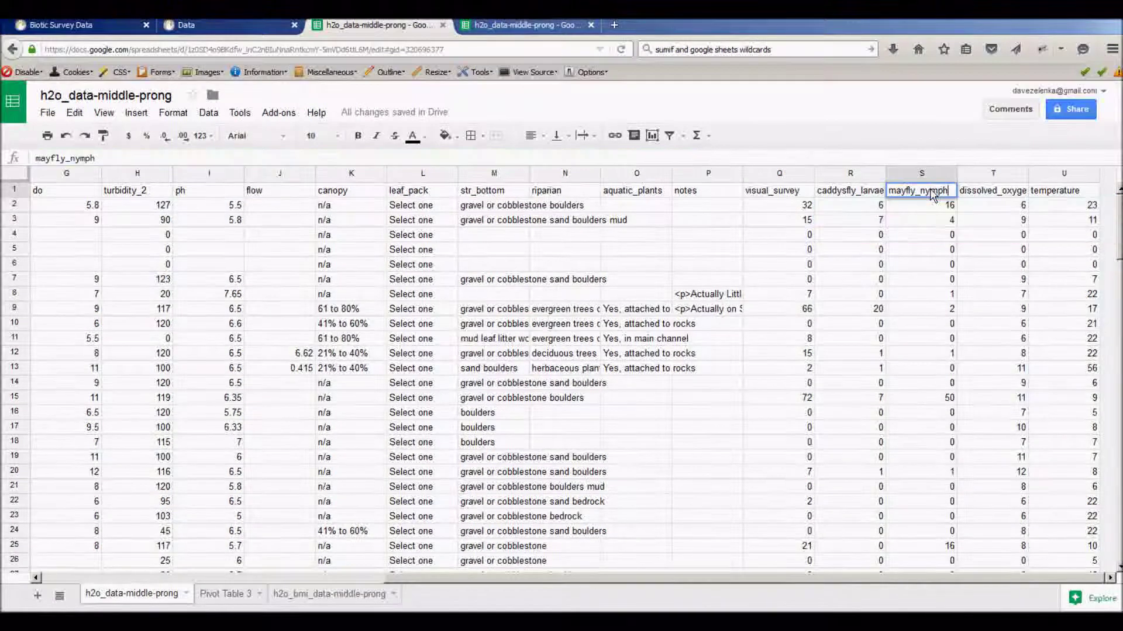
double_click(950, 190)
left_click_drag(950, 190, 870, 192)
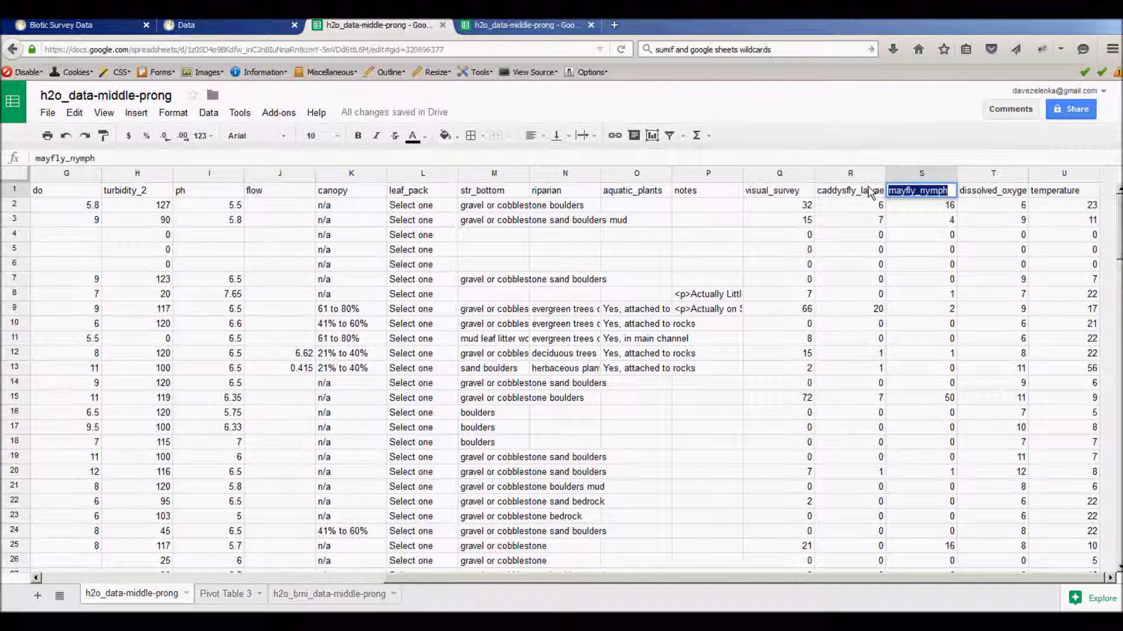
Check the Mayfly Nymph spelling in the bmi sheet and type mayfly_nymph into G1
left_click(325, 596)
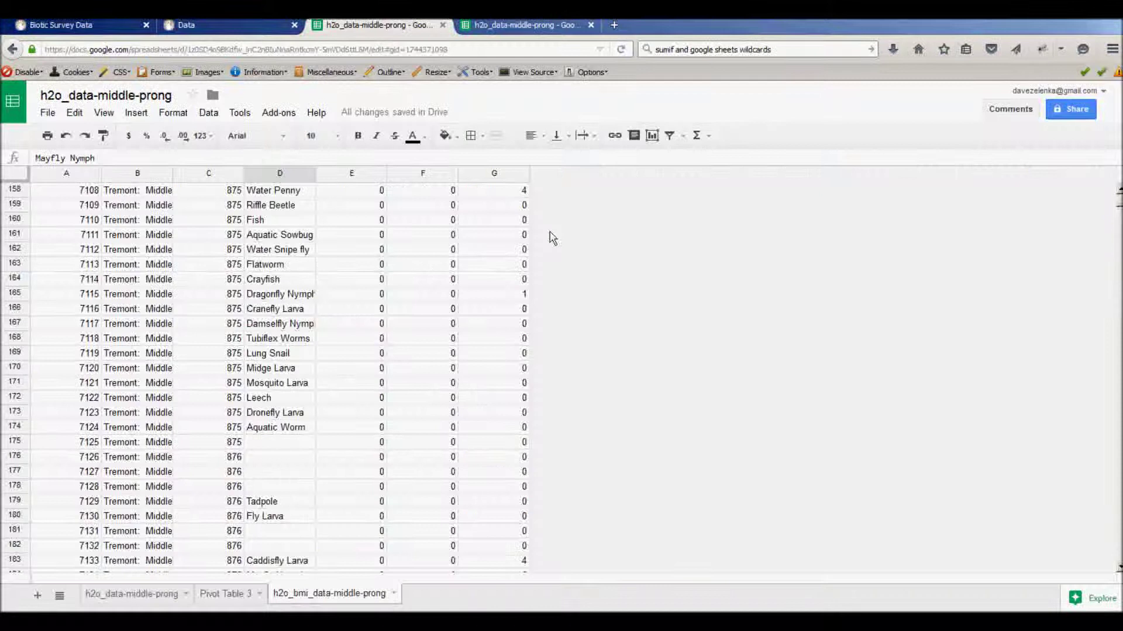
left_click(531, 27)
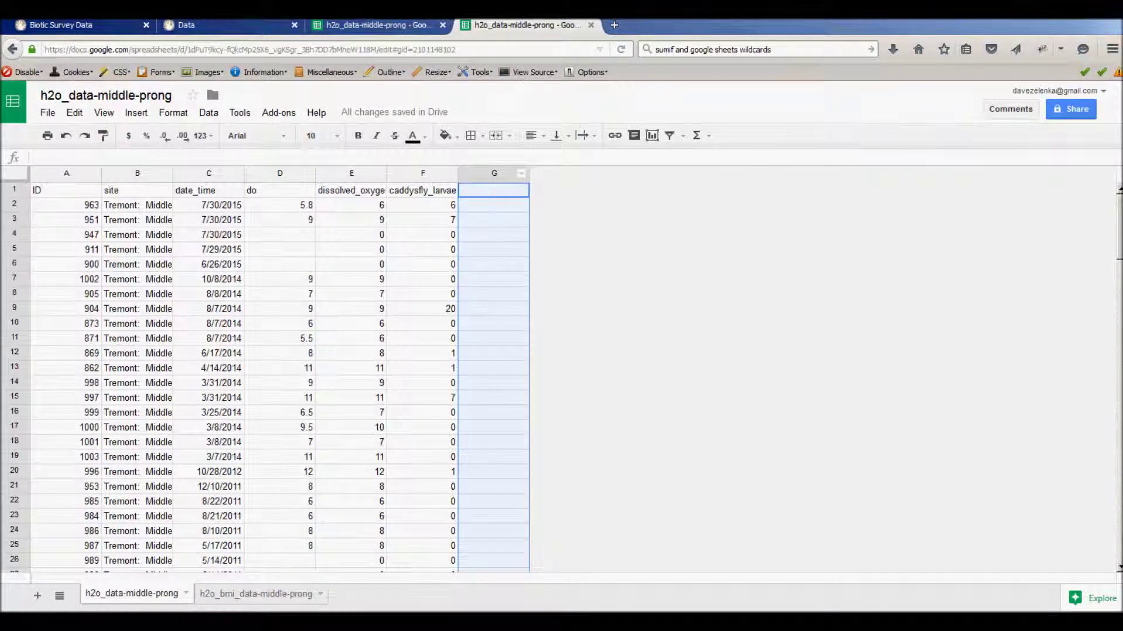
left_click(248, 595)
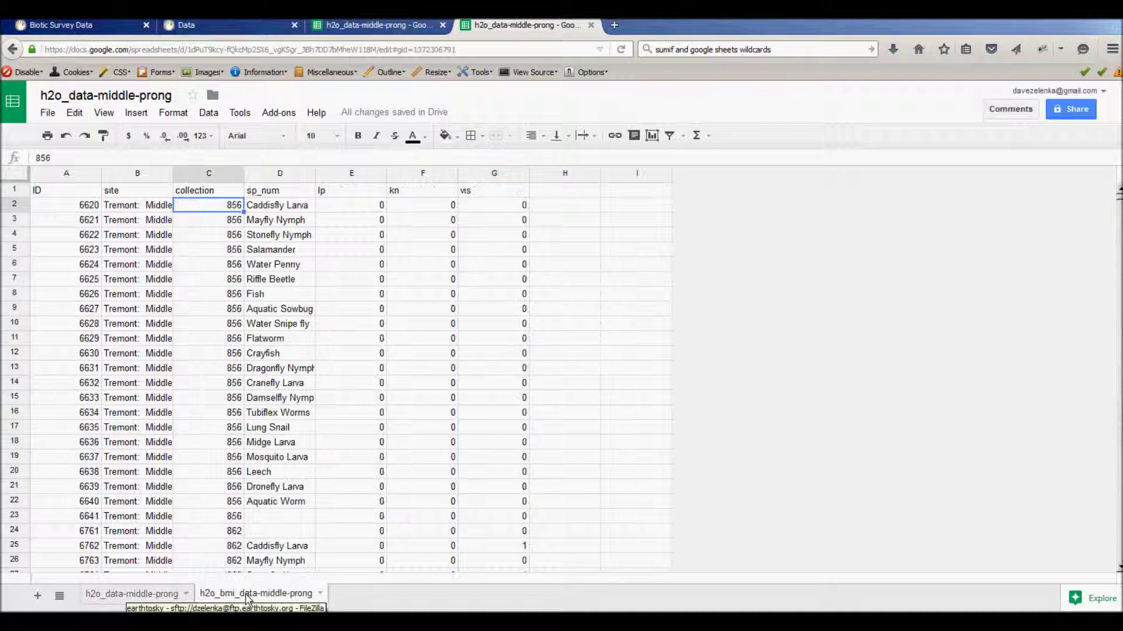
double_click(280, 221)
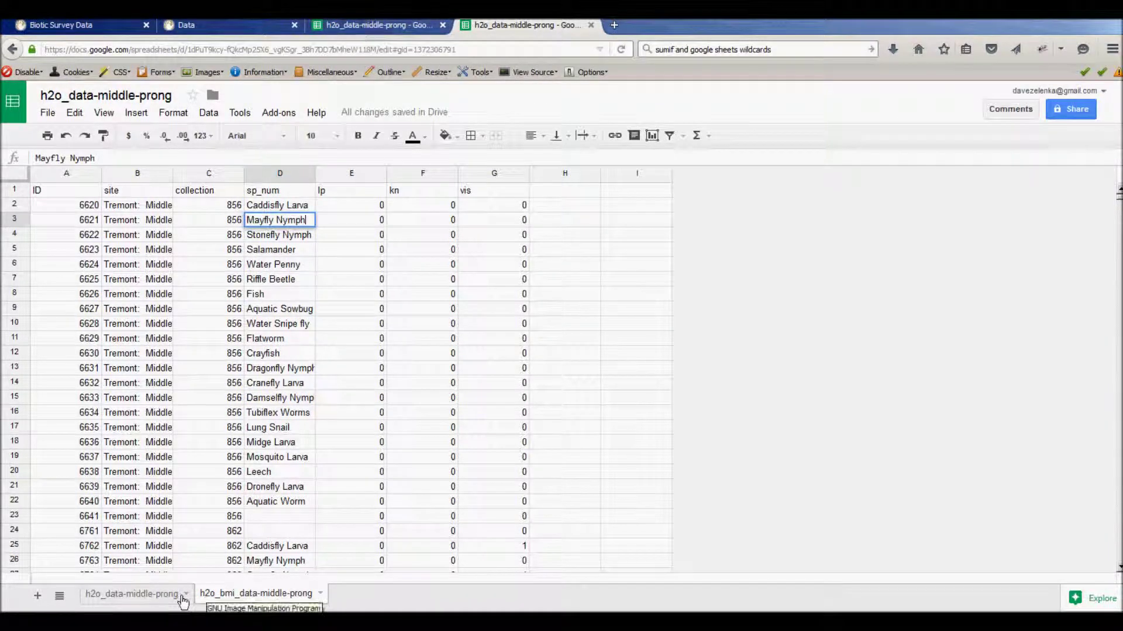
left_click(149, 594)
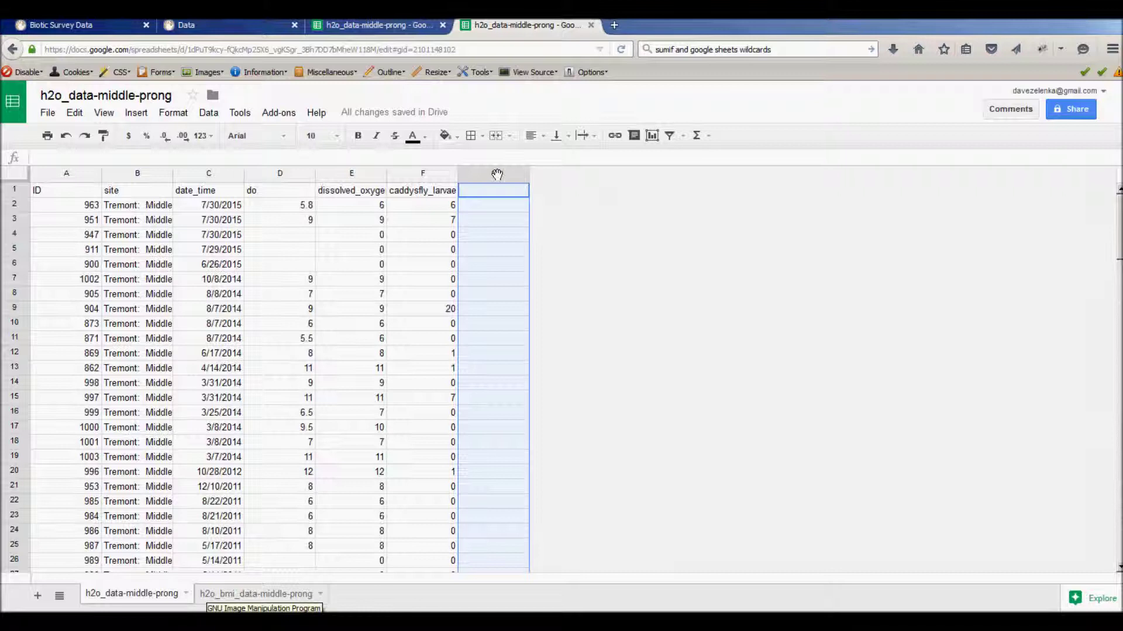
left_click(479, 193)
type("may")
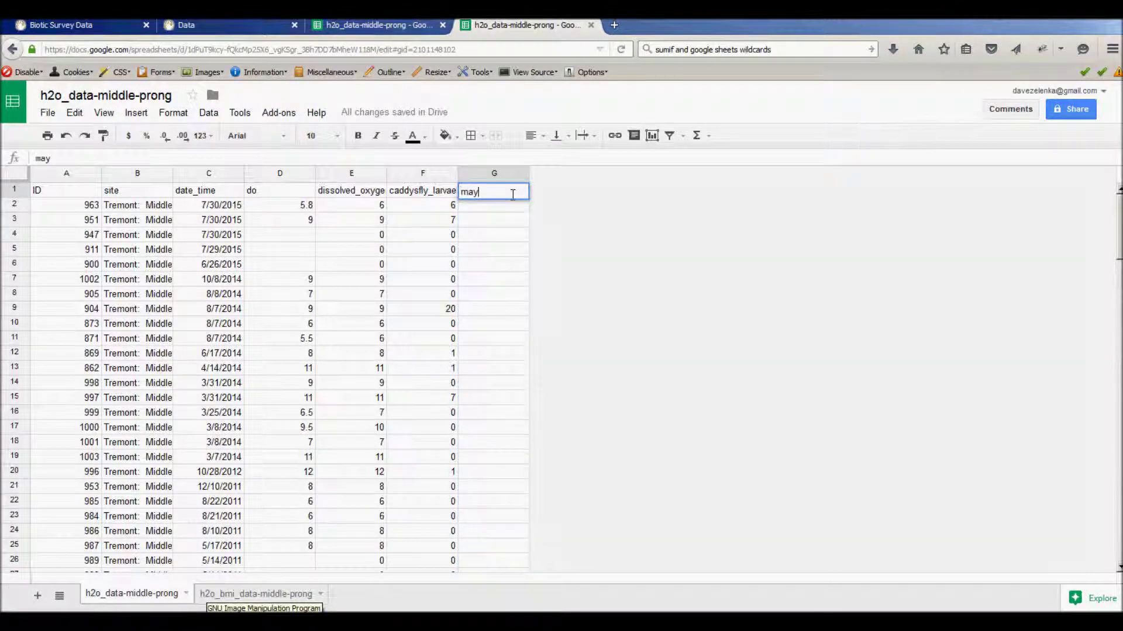
type("fly")
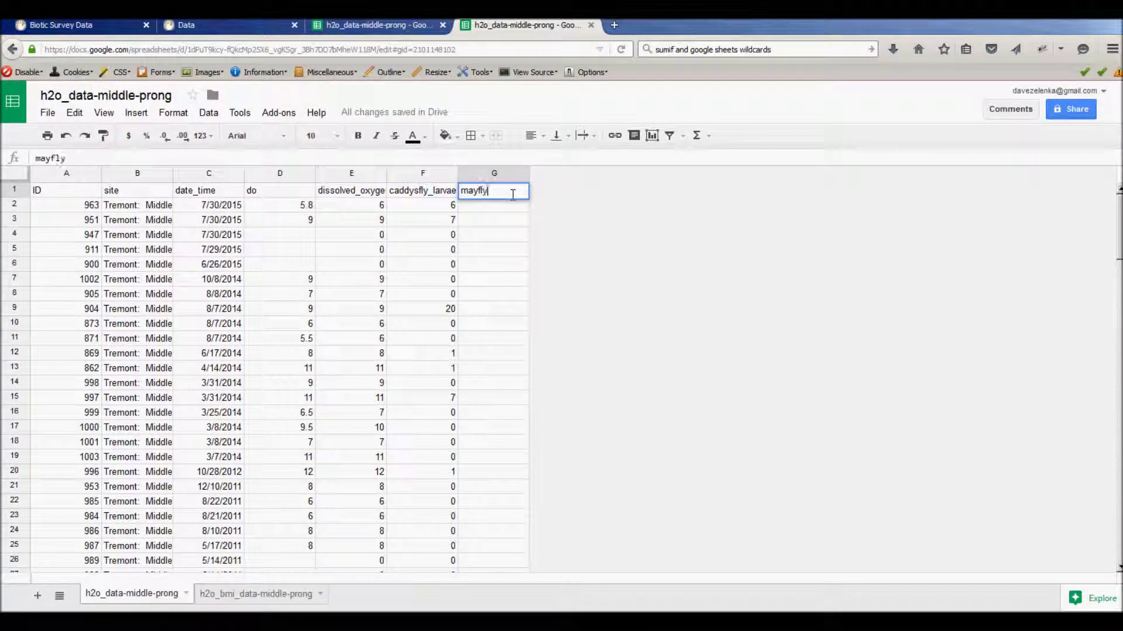
type("_nymphs")
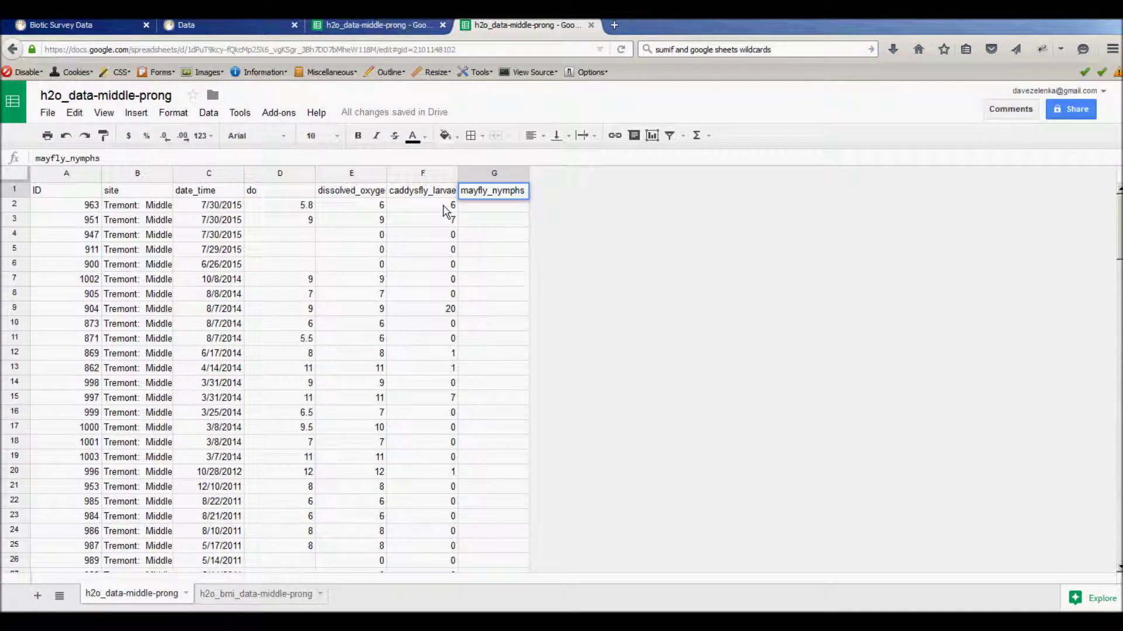
Commit the G1 header and copy F2's caddisfly SUMIFS formula into G2, returning 6
left_click(444, 209)
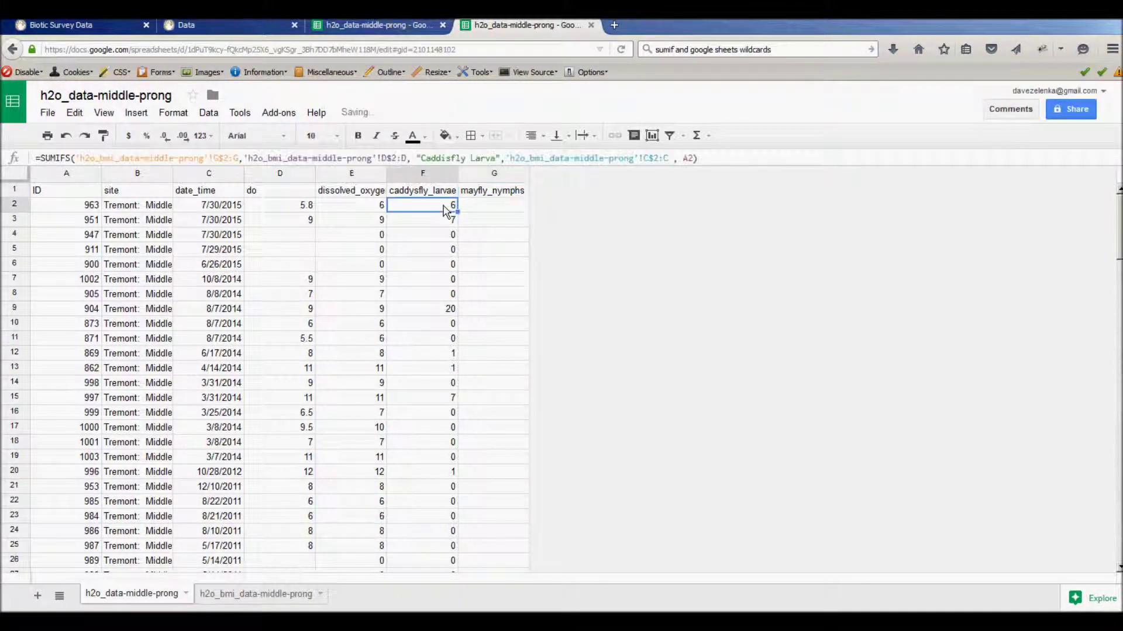
left_click(691, 163)
left_click_drag(696, 158, 93, 146)
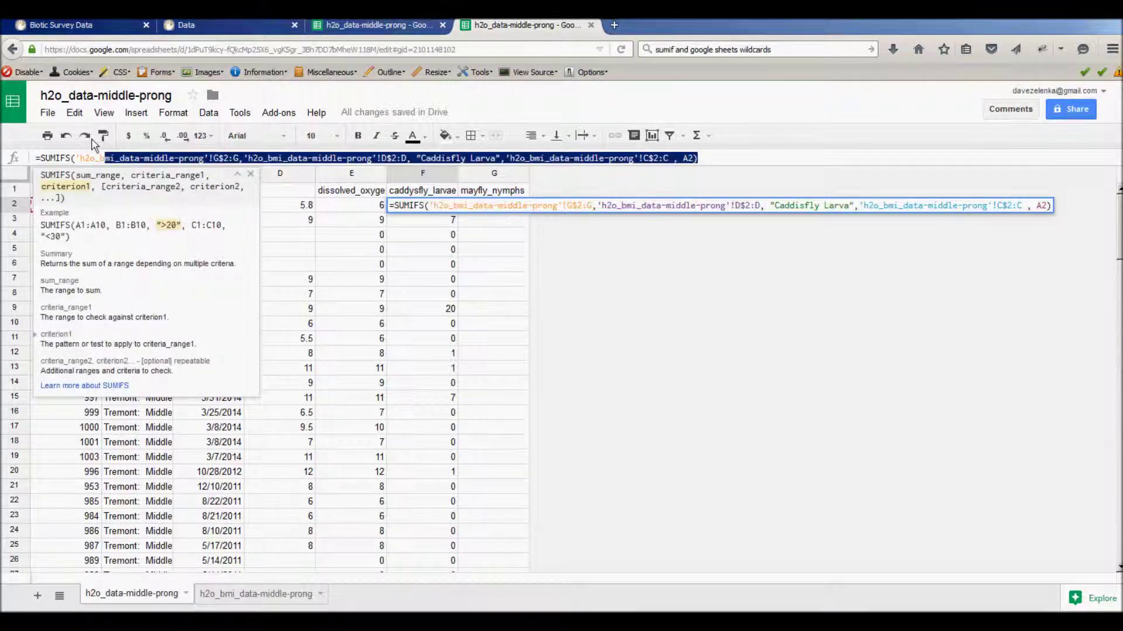
left_click(473, 224)
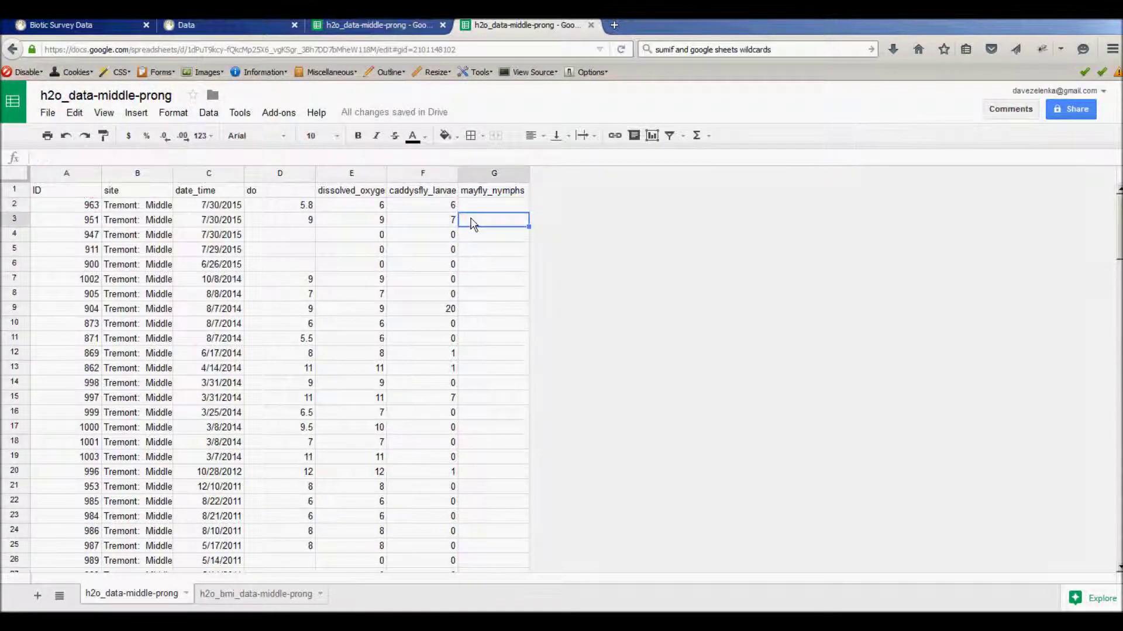
left_click(476, 208)
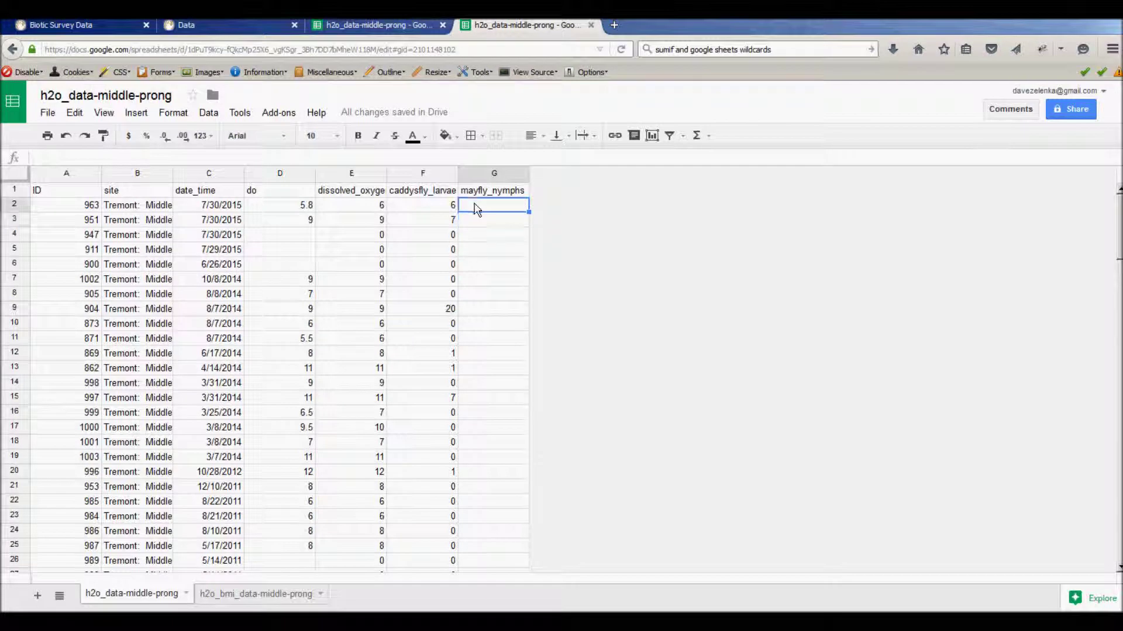
right_click(476, 207)
left_click(499, 258)
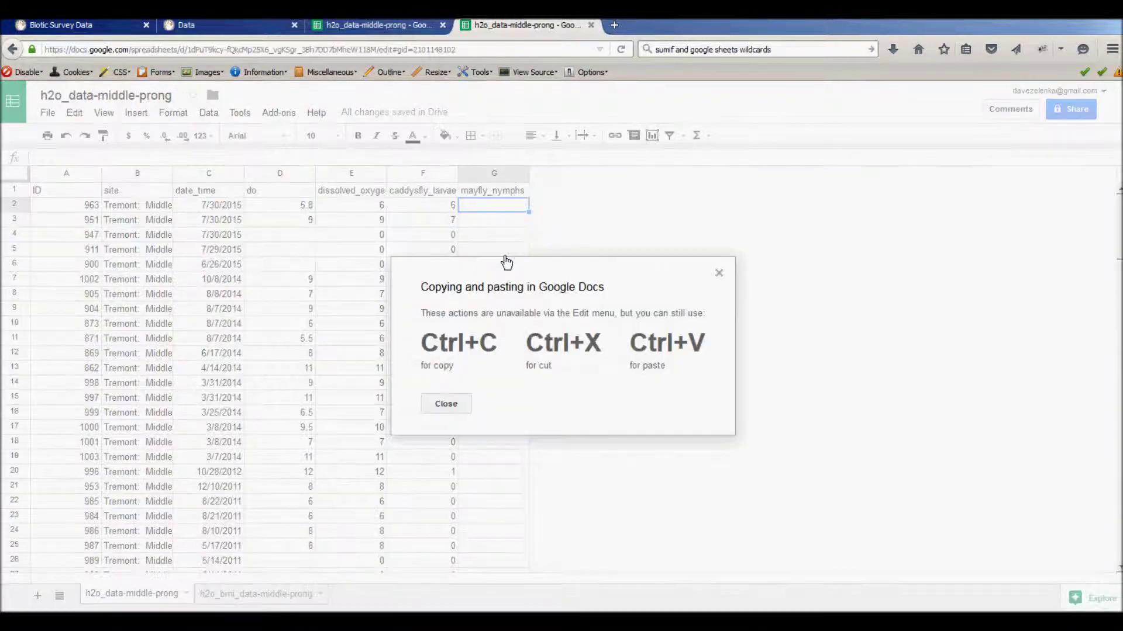
left_click(719, 274)
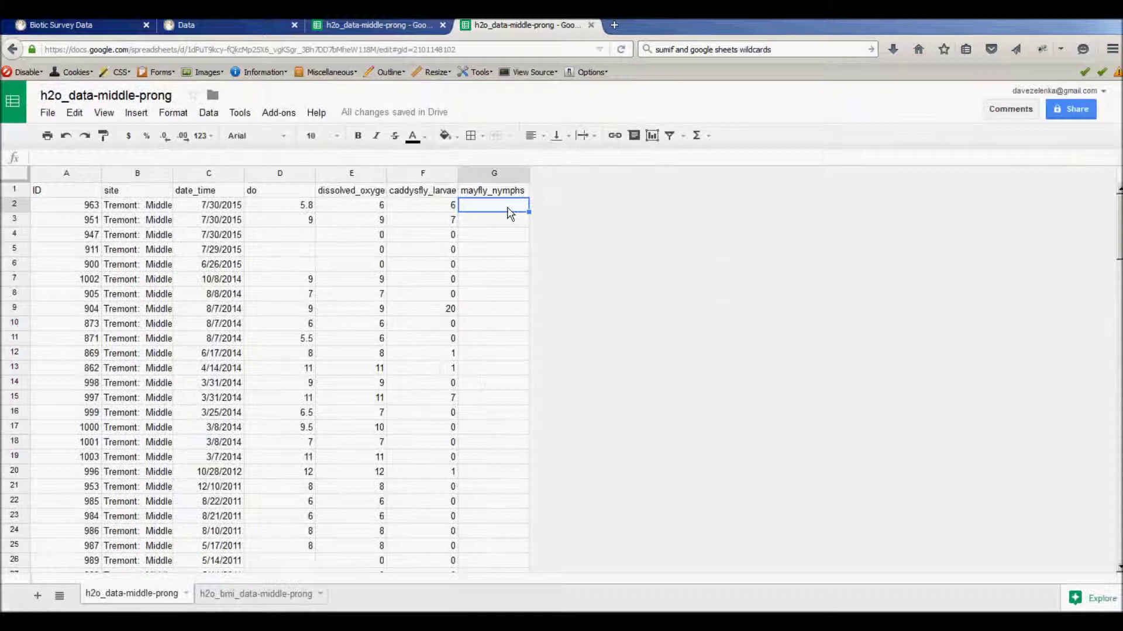
type("=SUMIFS('h2o_bmi_data-middle-prong'!G$2:G,'h2o_bmi_data-middle-prong'!D$2:D, \"Caddisfly Larva\",'h2o_bmi_data-middle-prong'!C$2:C , A2)")
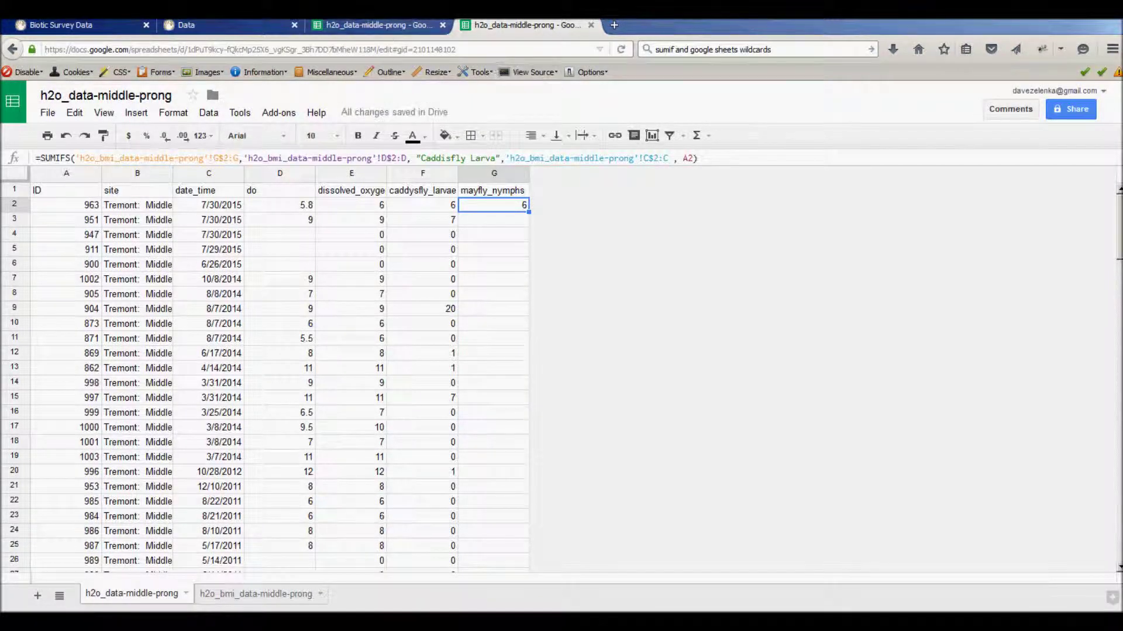
Change G2's SUMIFS criterion from Caddisfly Larva to Mayfly Nymph, giving counts like 16, 4, 50
left_click(255, 594)
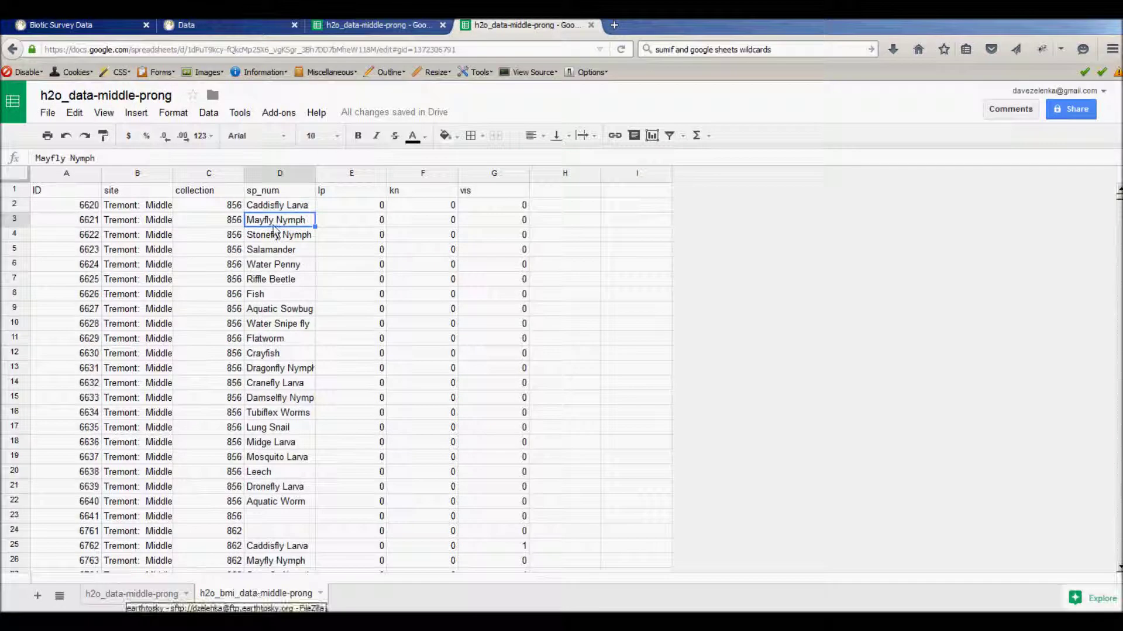
double_click(291, 219)
left_click_drag(305, 220, 231, 221)
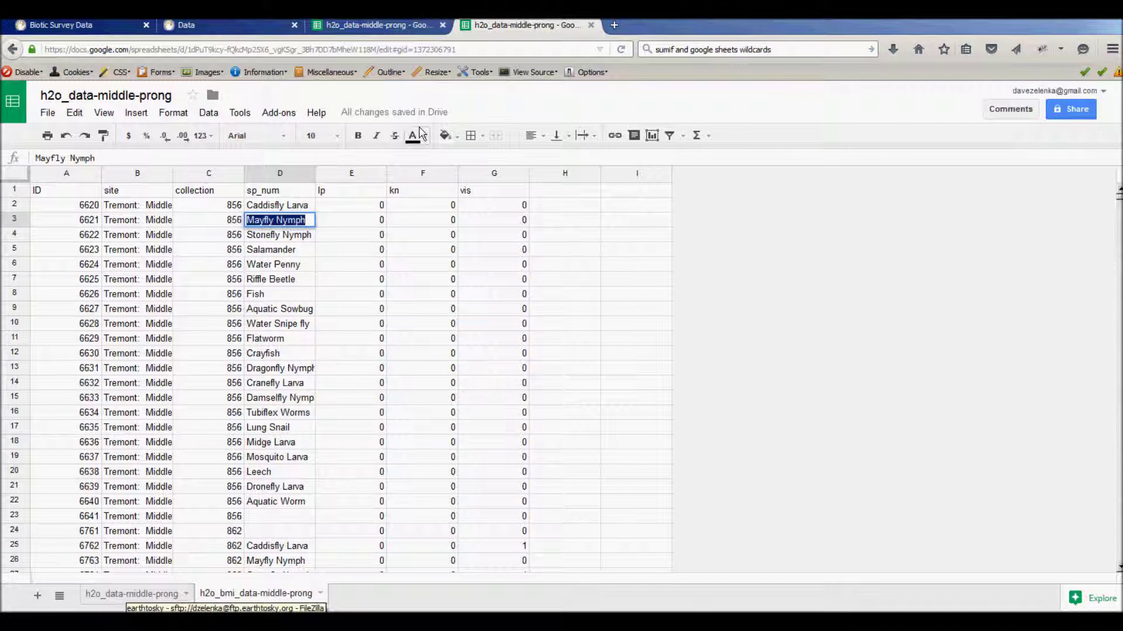
left_click(164, 594)
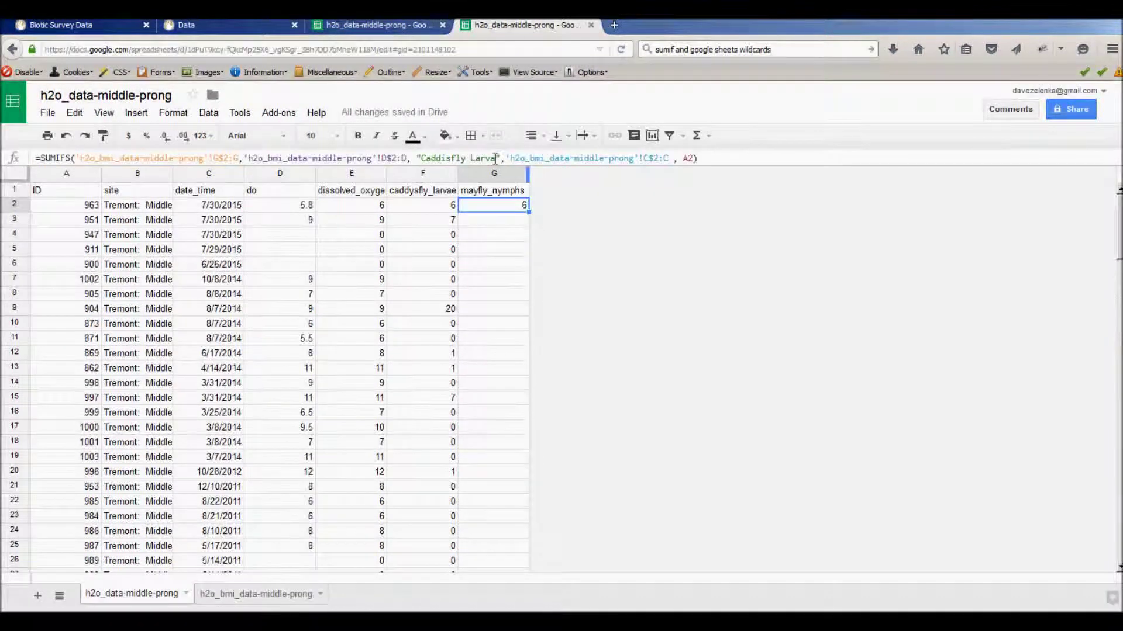
left_click_drag(494, 158, 423, 158)
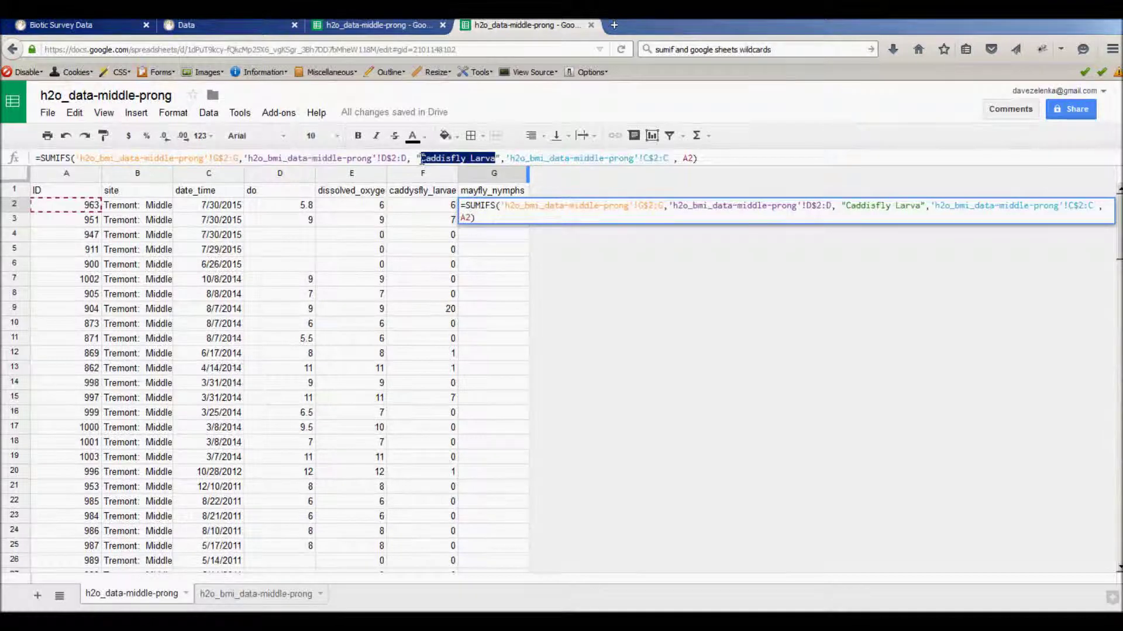
type("Mayfly Nymph")
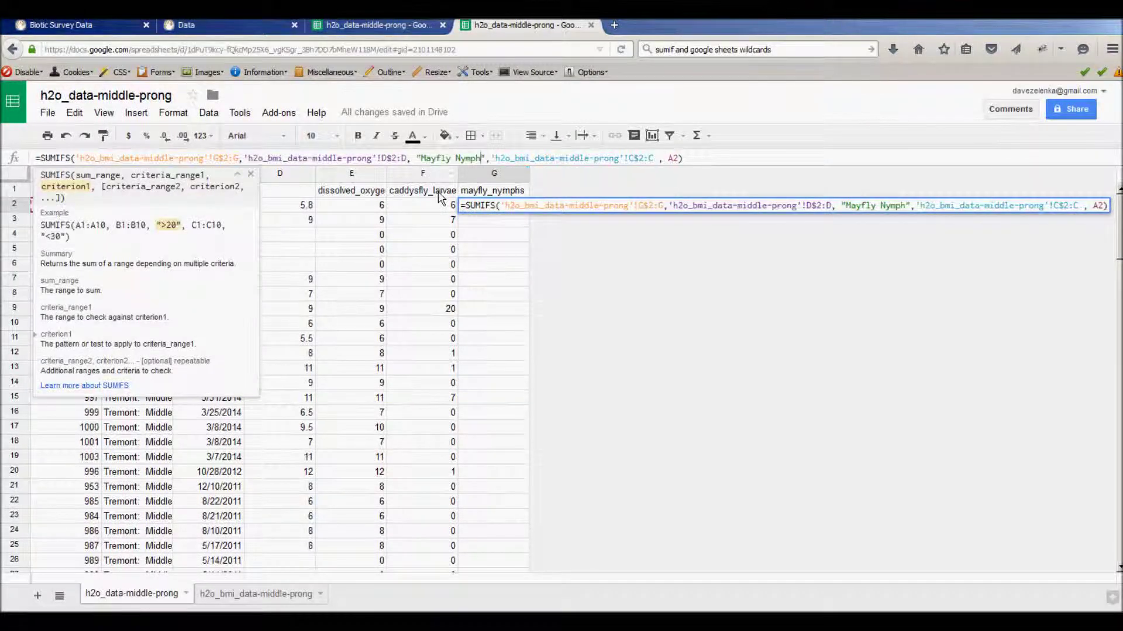
right_click(513, 195)
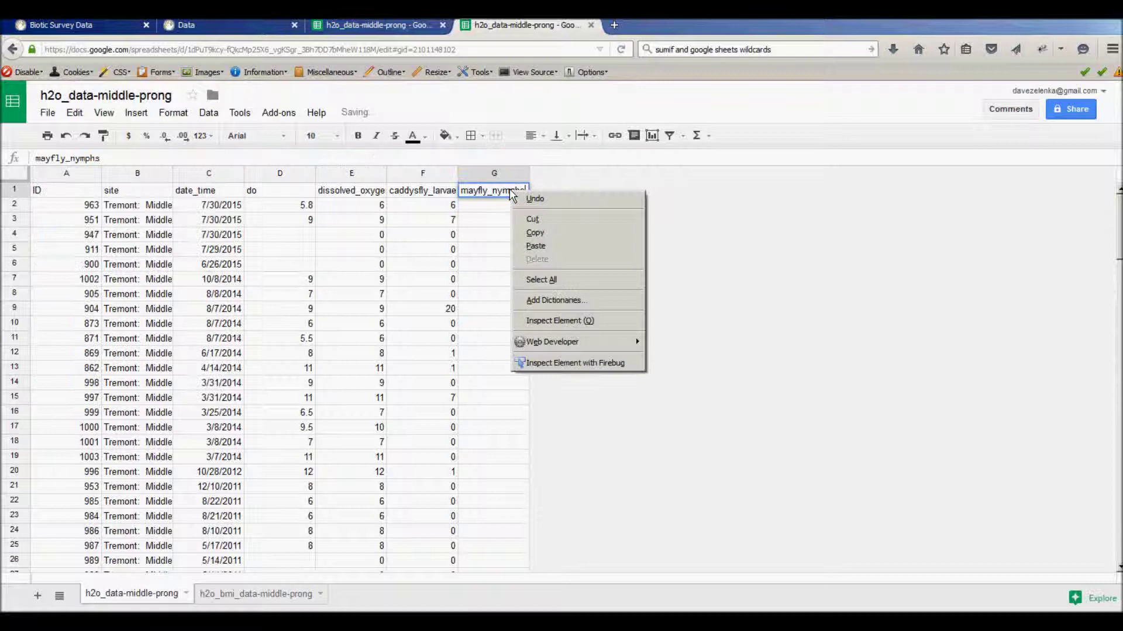
left_click(494, 206)
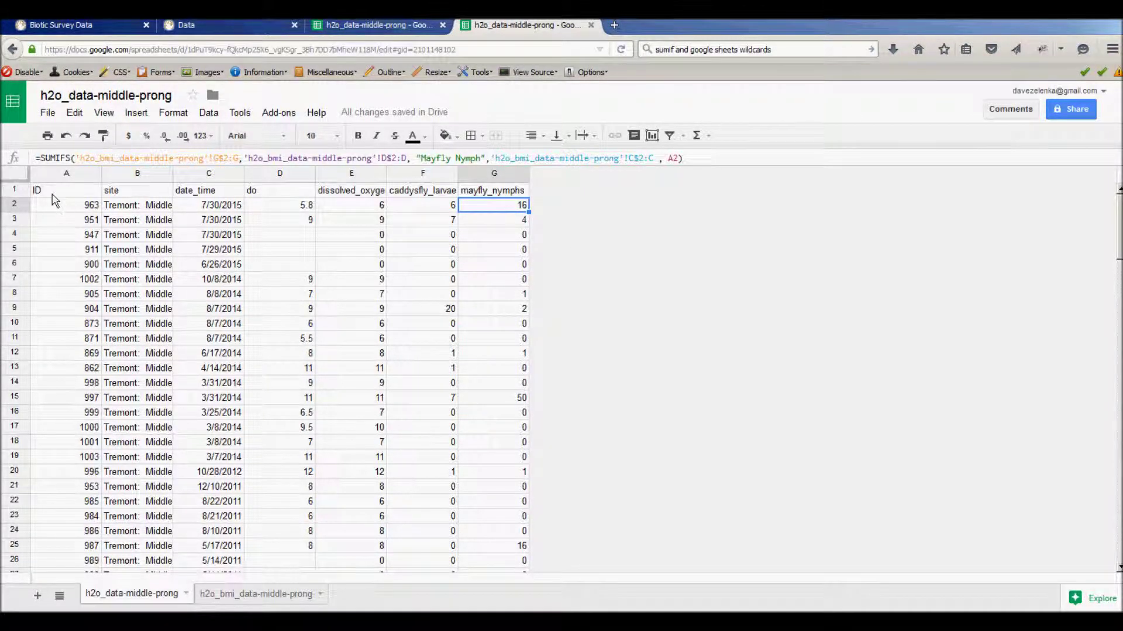
Create a pivot table from columns A–G on a new sheet
left_click(49, 176)
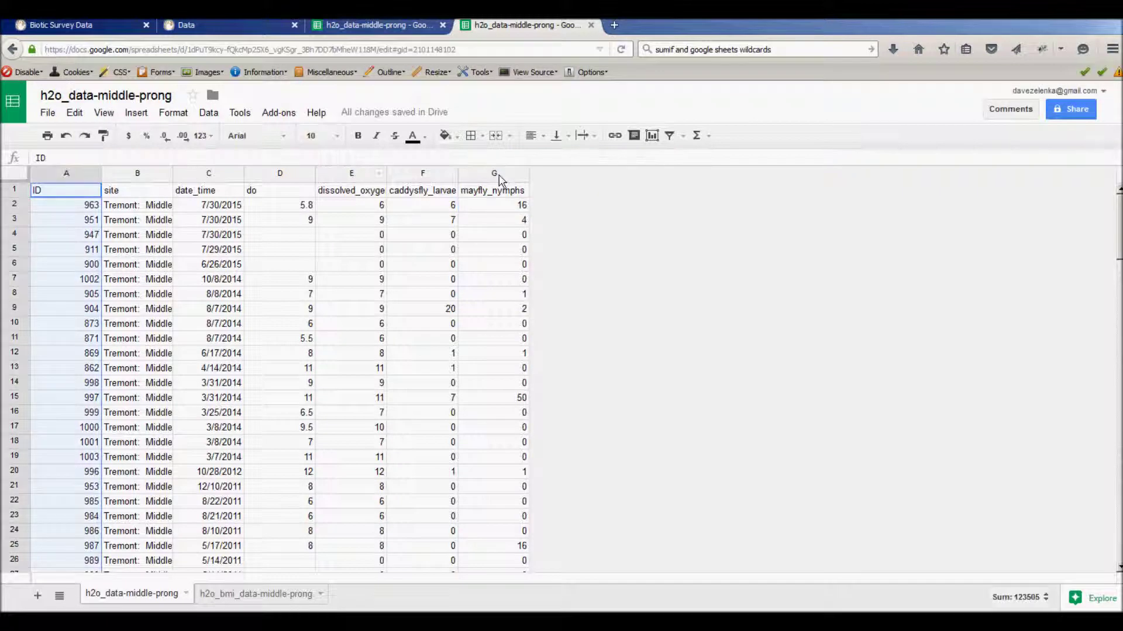
left_click(495, 175)
left_click(62, 173, "shift")
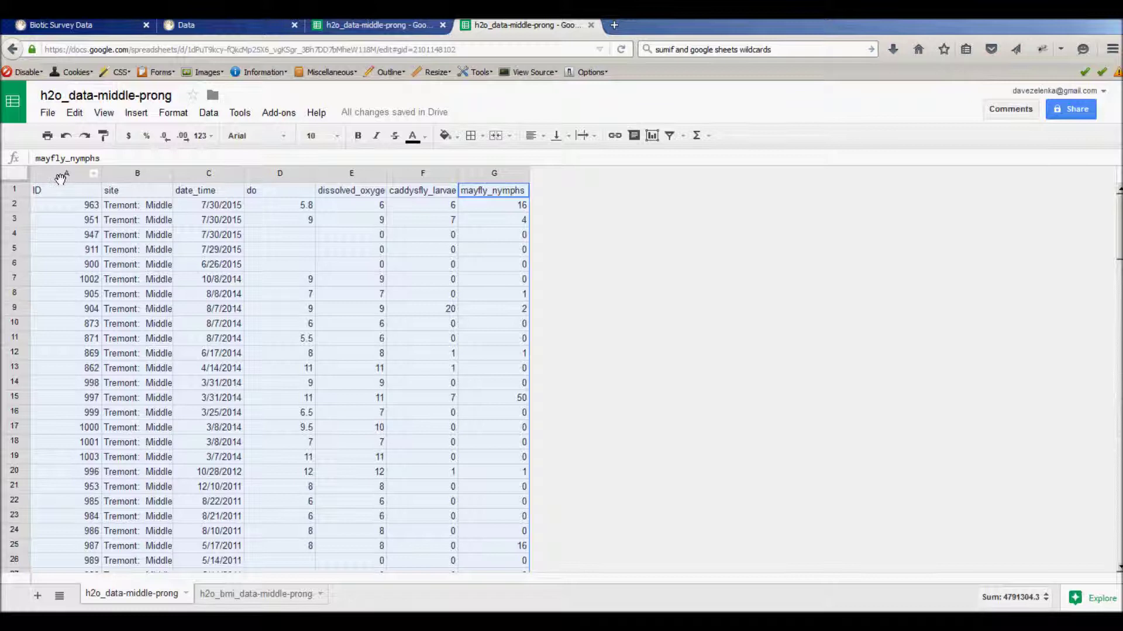
left_click(209, 112)
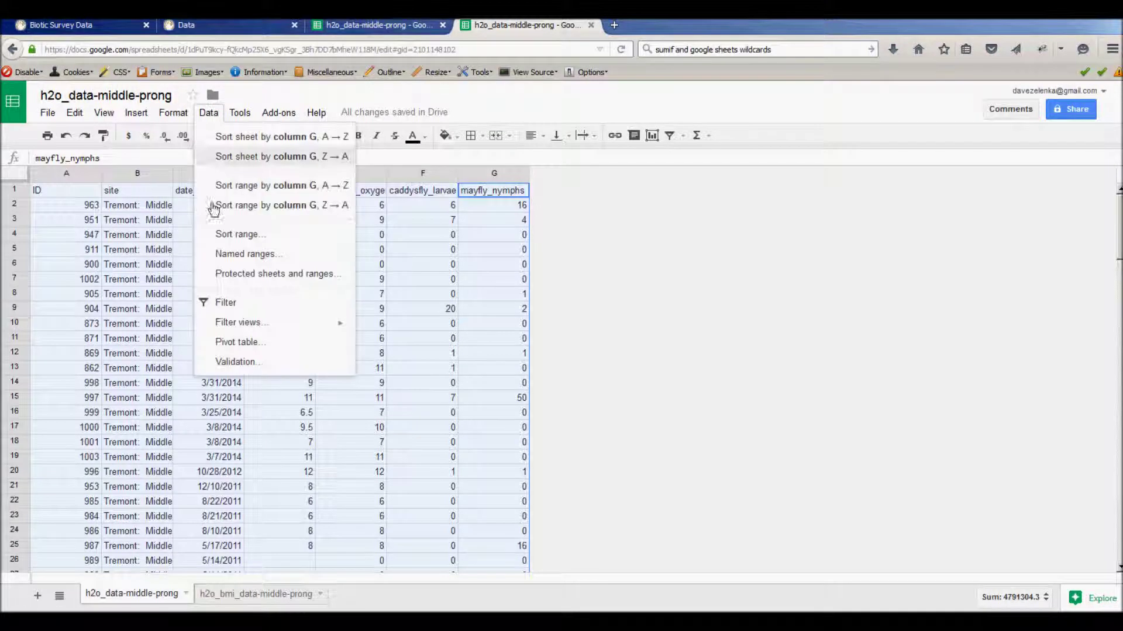
left_click(240, 342)
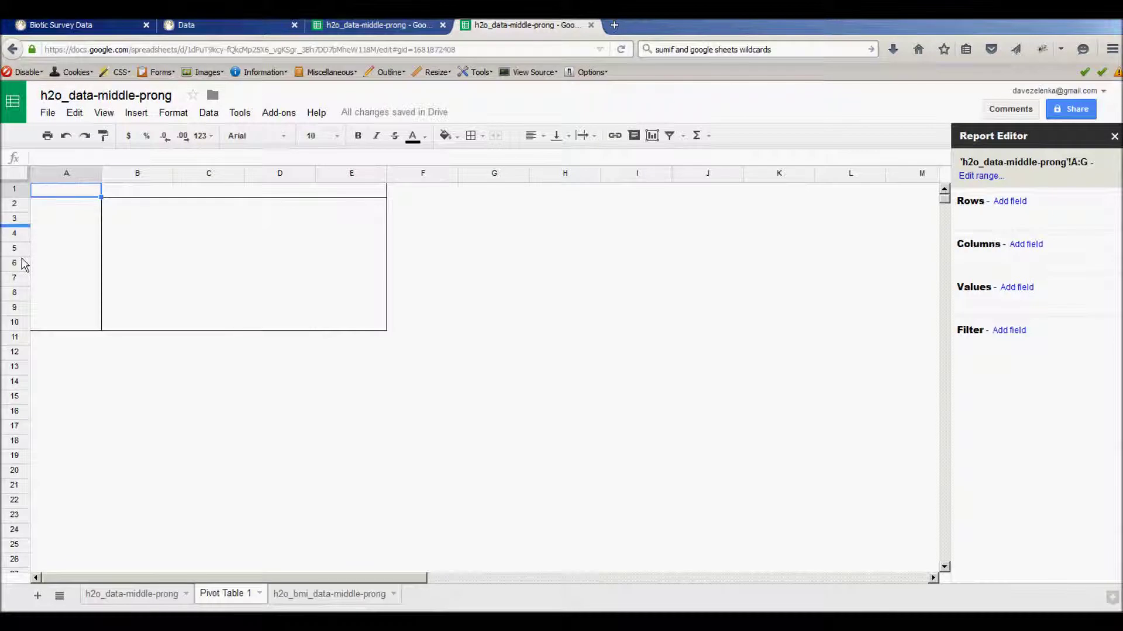
Group pivot rows by dissolved_oxygen in descending order without totals
left_click(1013, 207)
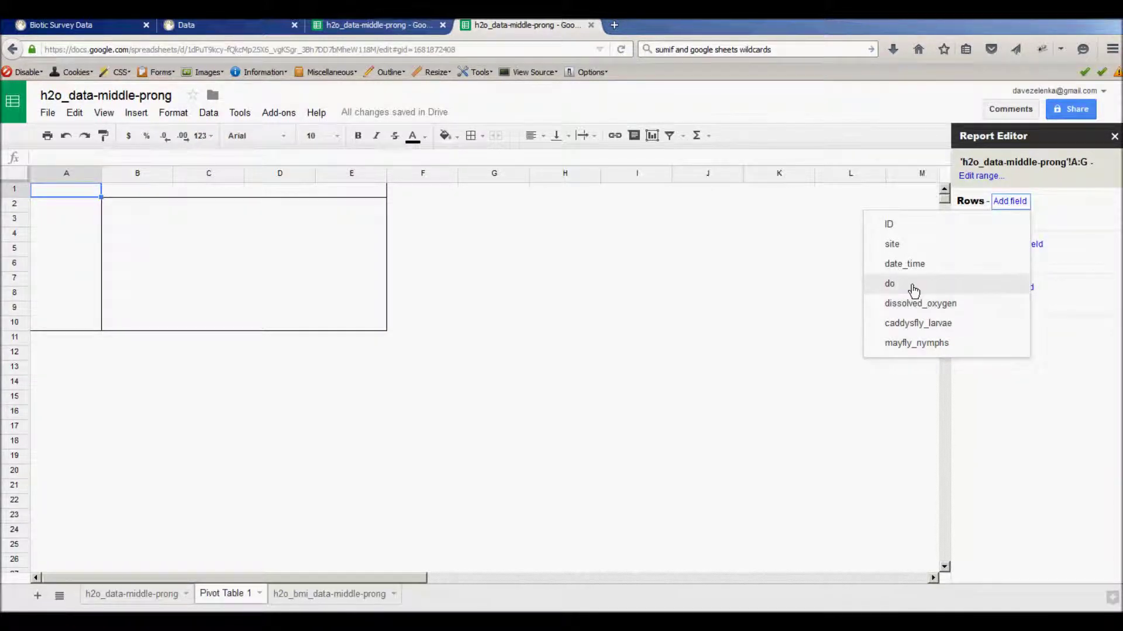
left_click(928, 309)
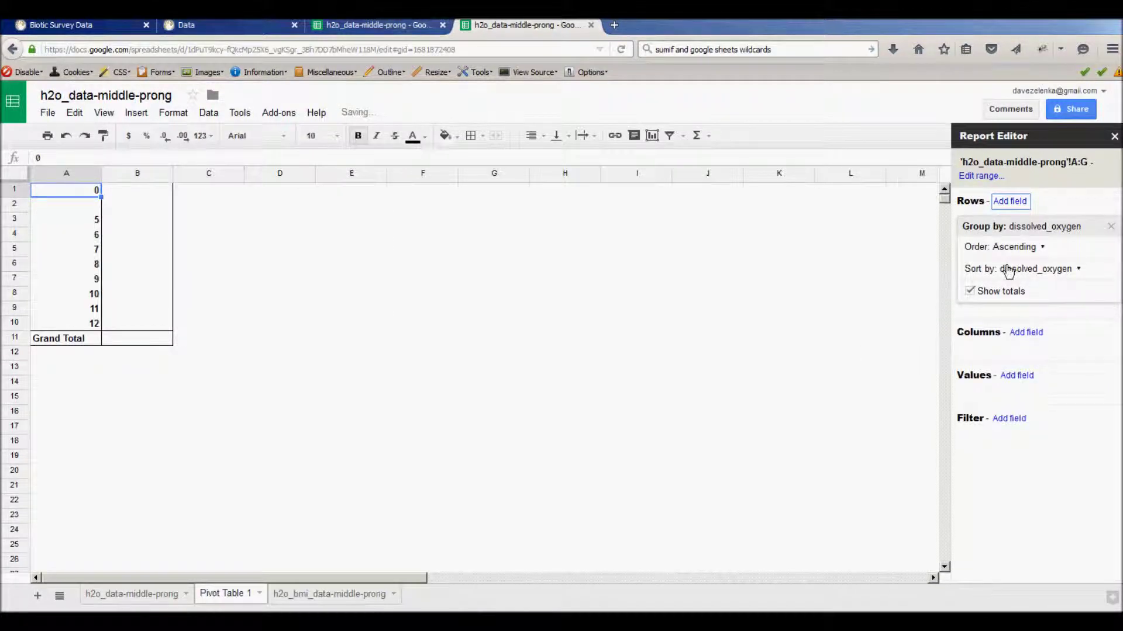
left_click(1014, 248)
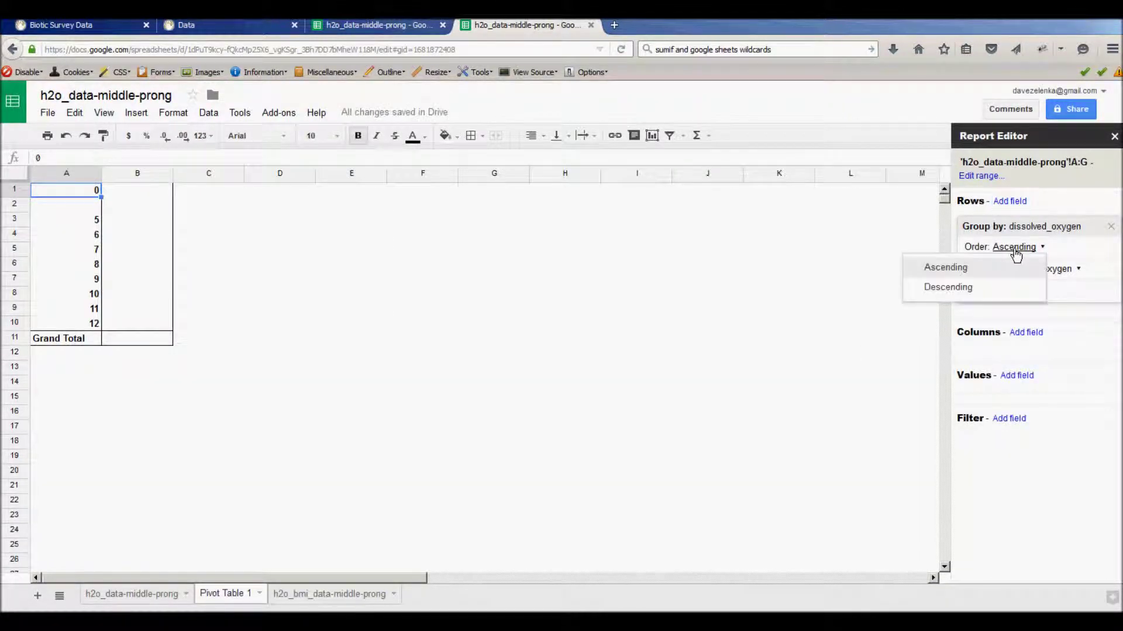
left_click(948, 287)
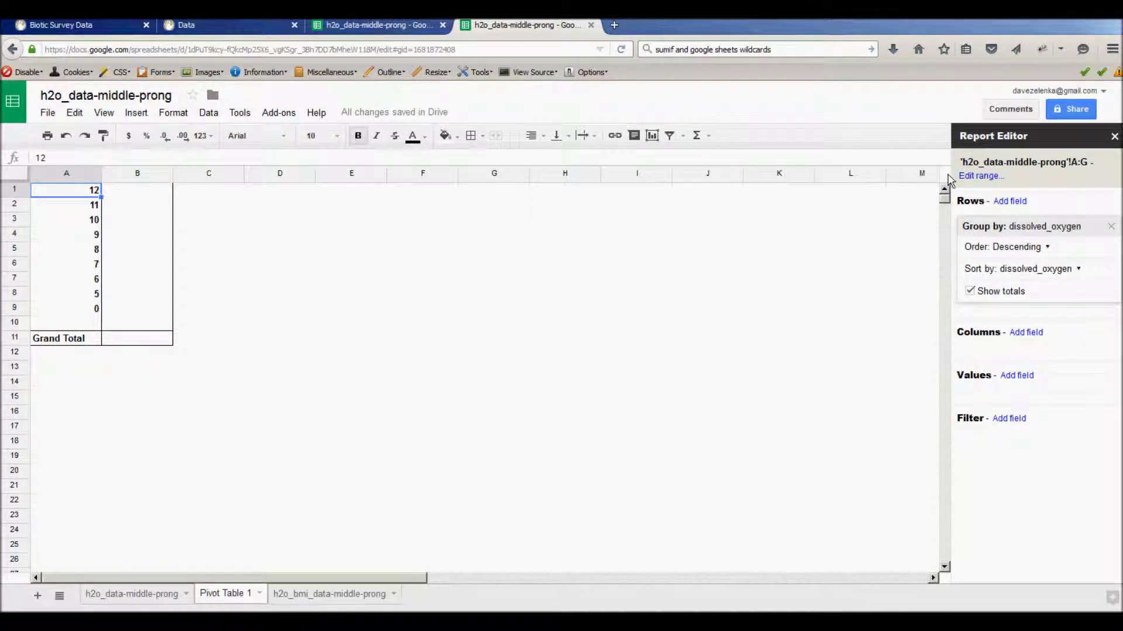
left_click(970, 291)
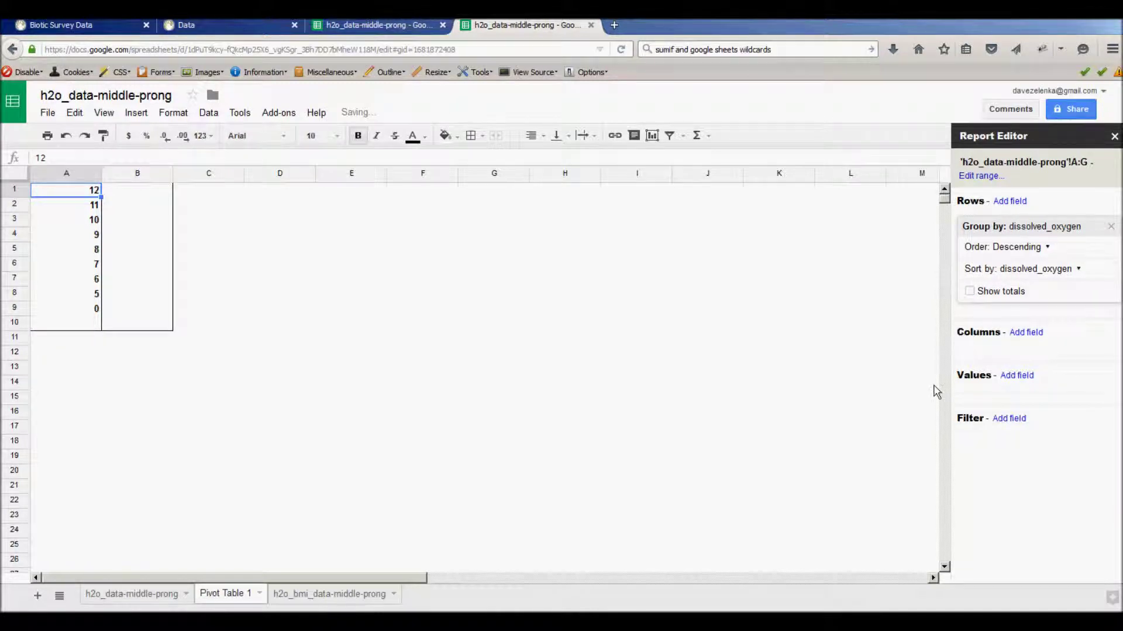
Add SUM values for caddysfly_larvae and mayfly_nymphs to the pivot table
left_click(1023, 379)
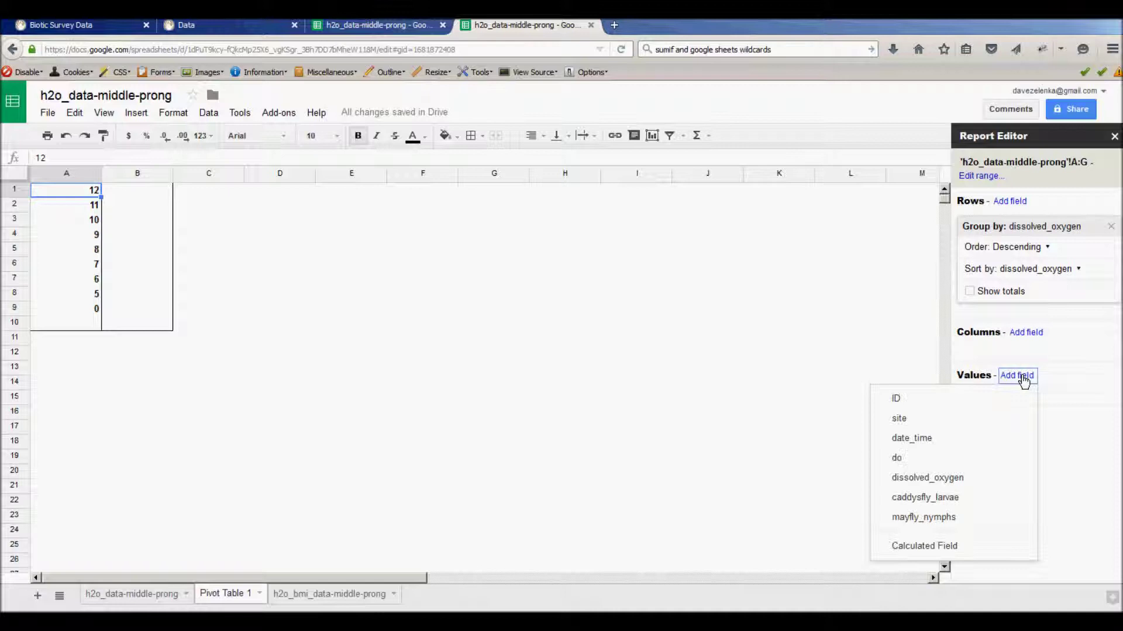
left_click(940, 503)
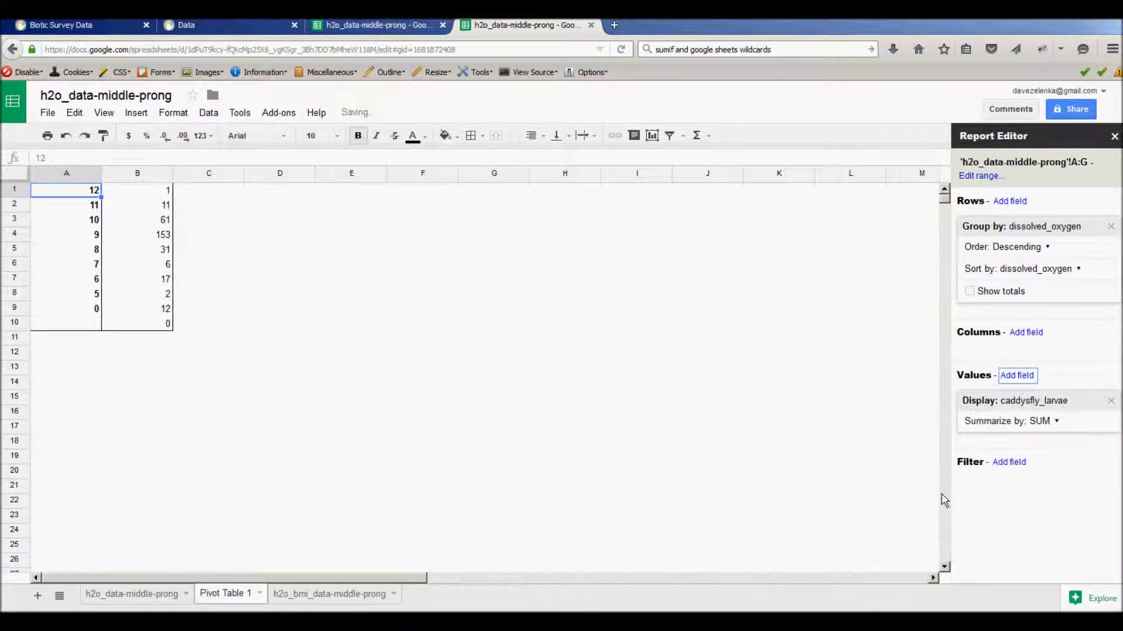
left_click(1026, 376)
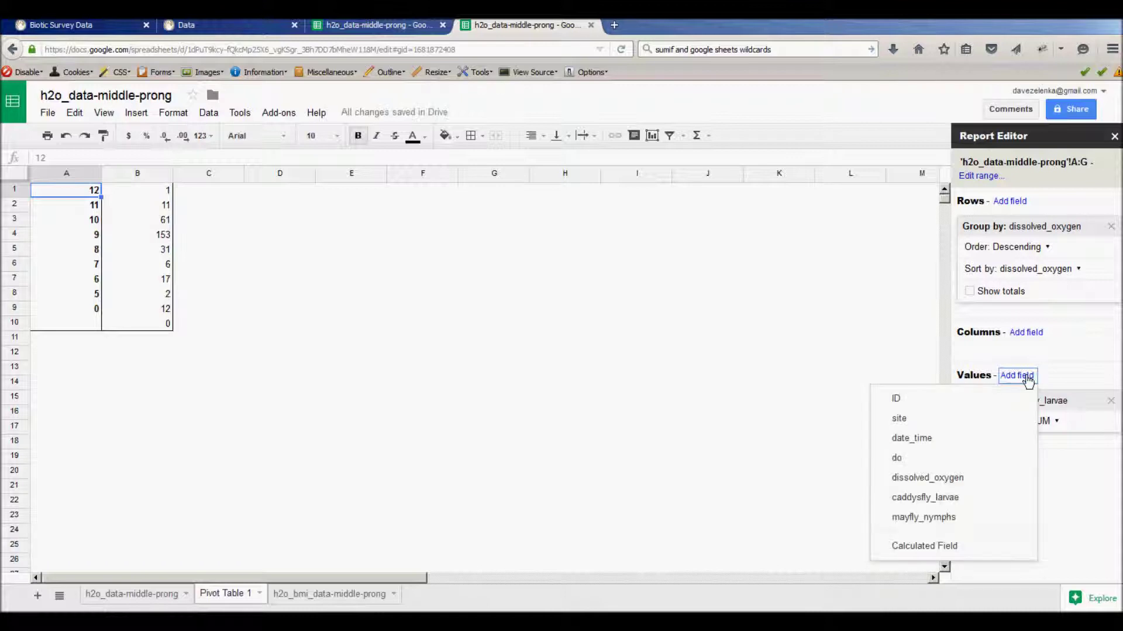
left_click(925, 518)
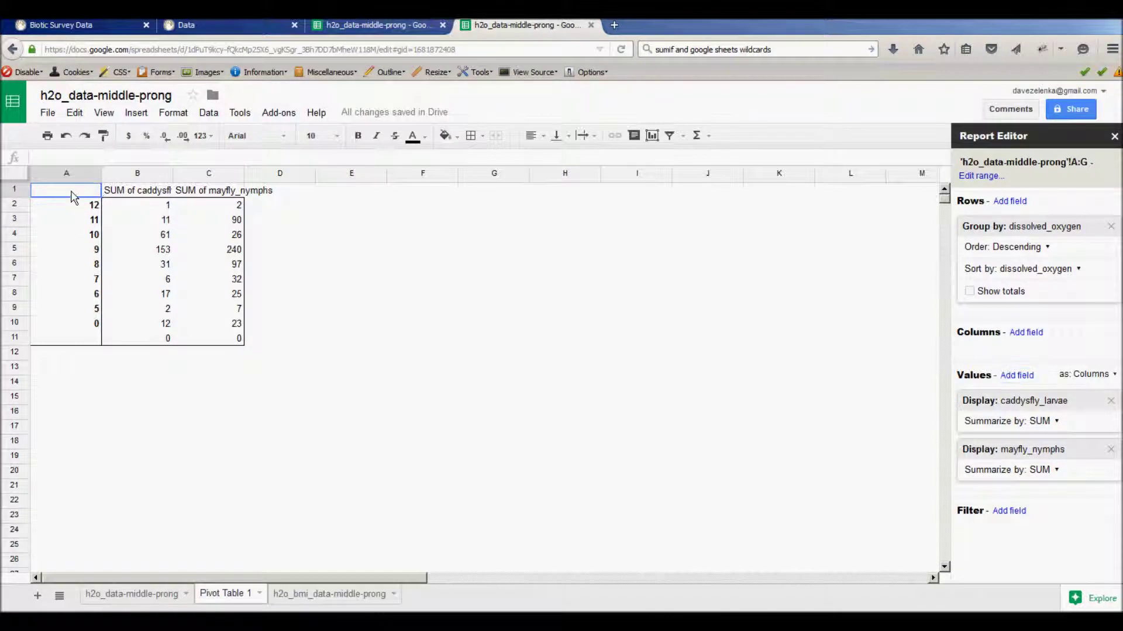
Insert the recommended column chart from pivot range A2:C9 showing caddisfly and mayfly sums
left_click_drag(72, 202, 243, 315)
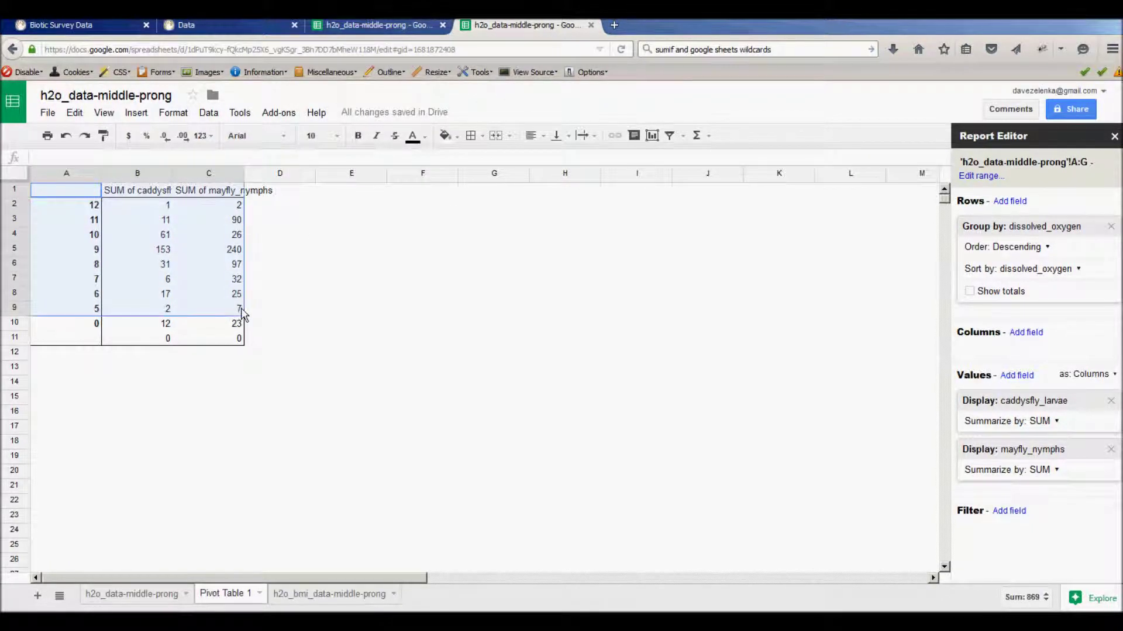
left_click(652, 137)
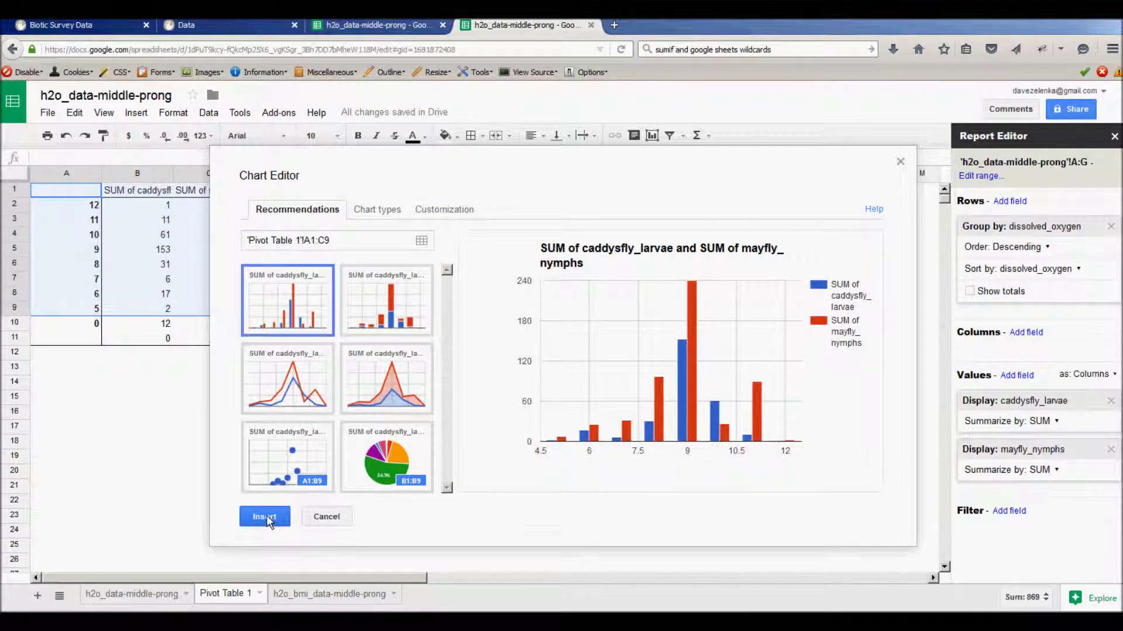
left_click(264, 517)
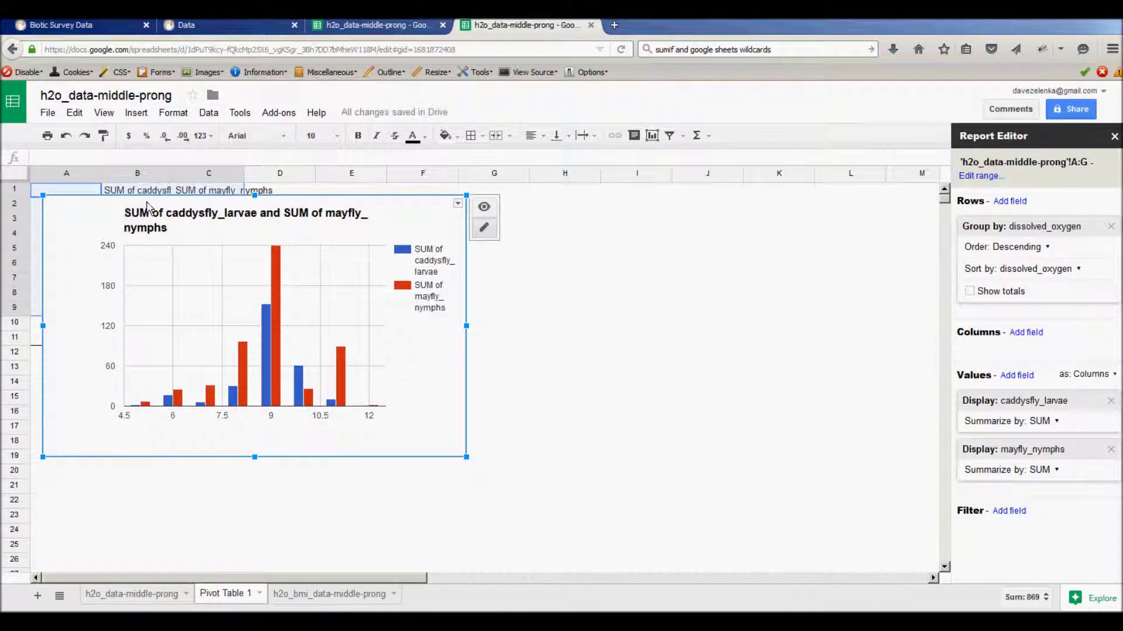
Move the chart right of the pivot table and title it 'Comparing Dissolved Oxygen to Biotic Survey Species'
left_click_drag(159, 204, 415, 196)
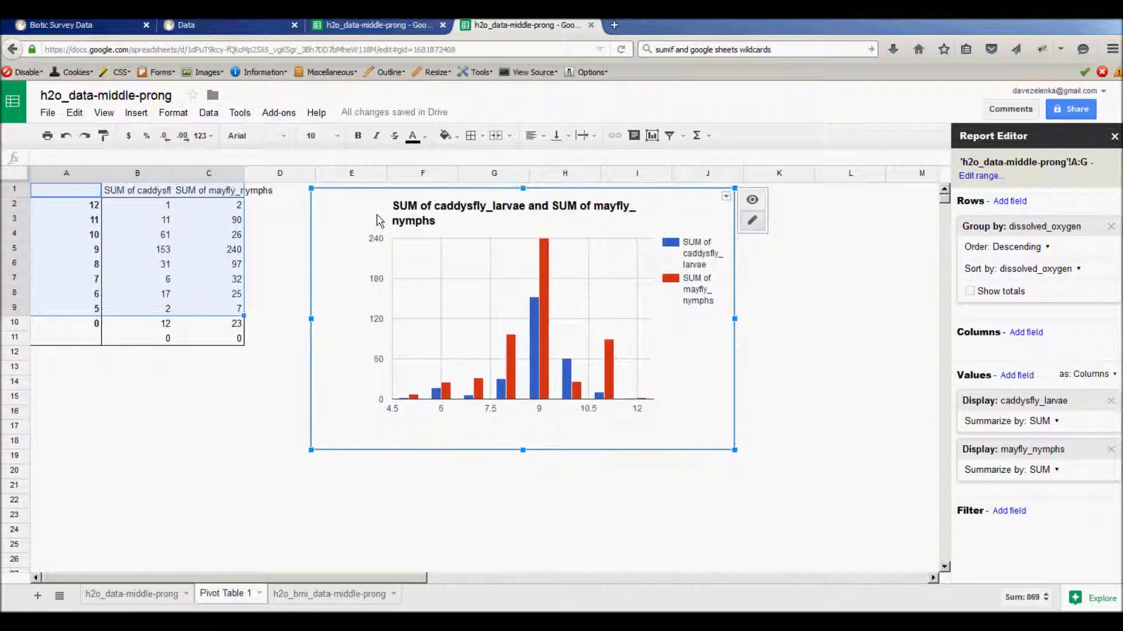
right_click(343, 237)
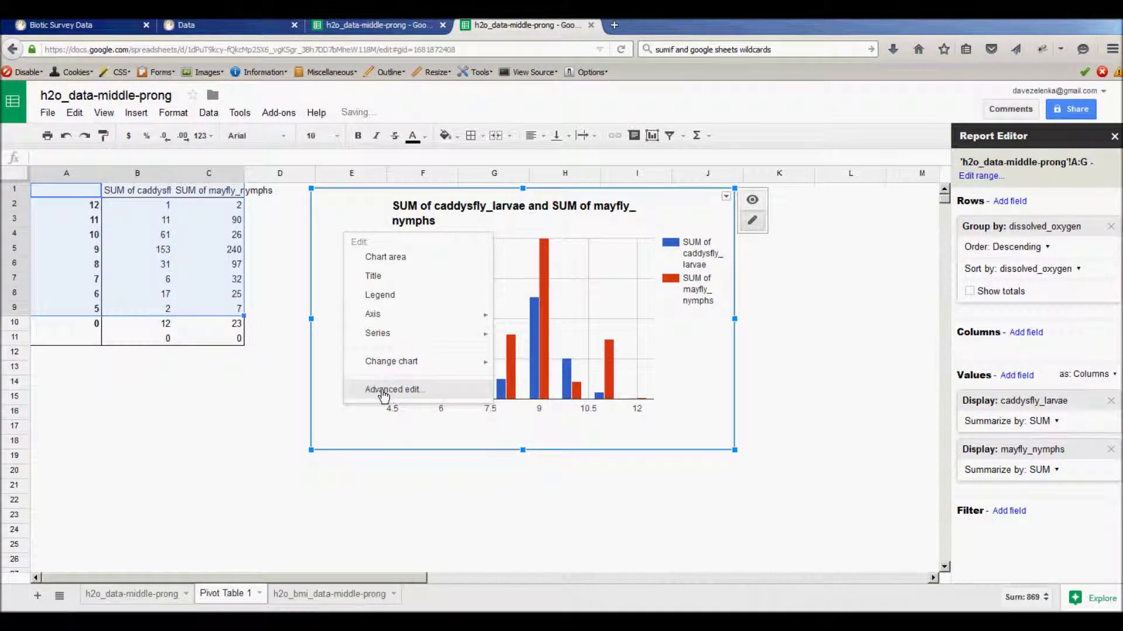
left_click(389, 395)
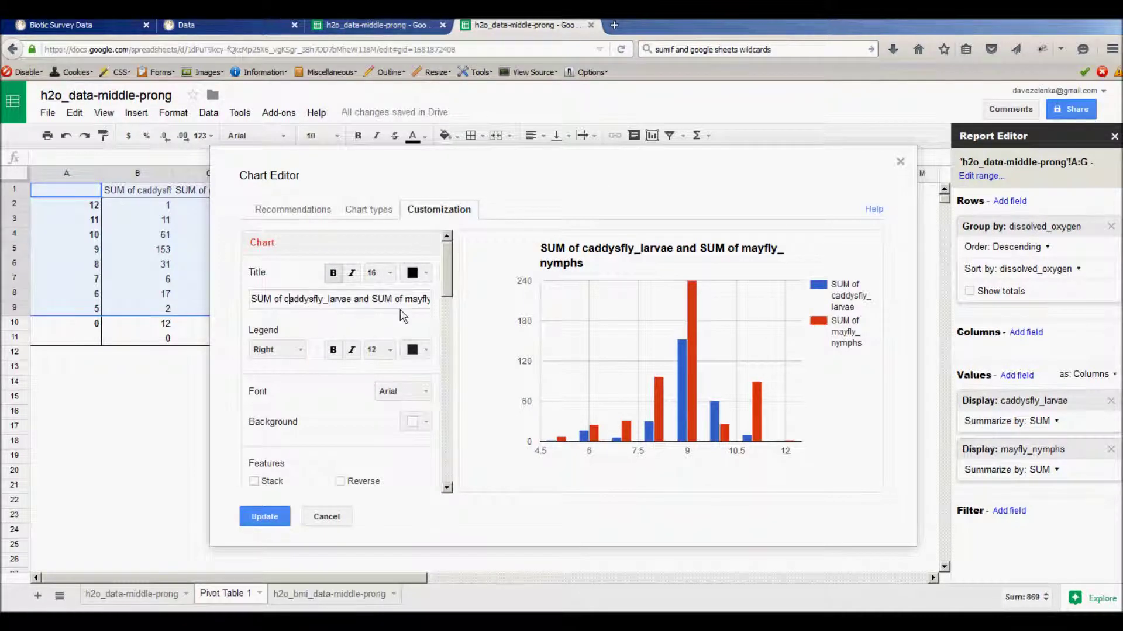
key("ctrl+a")
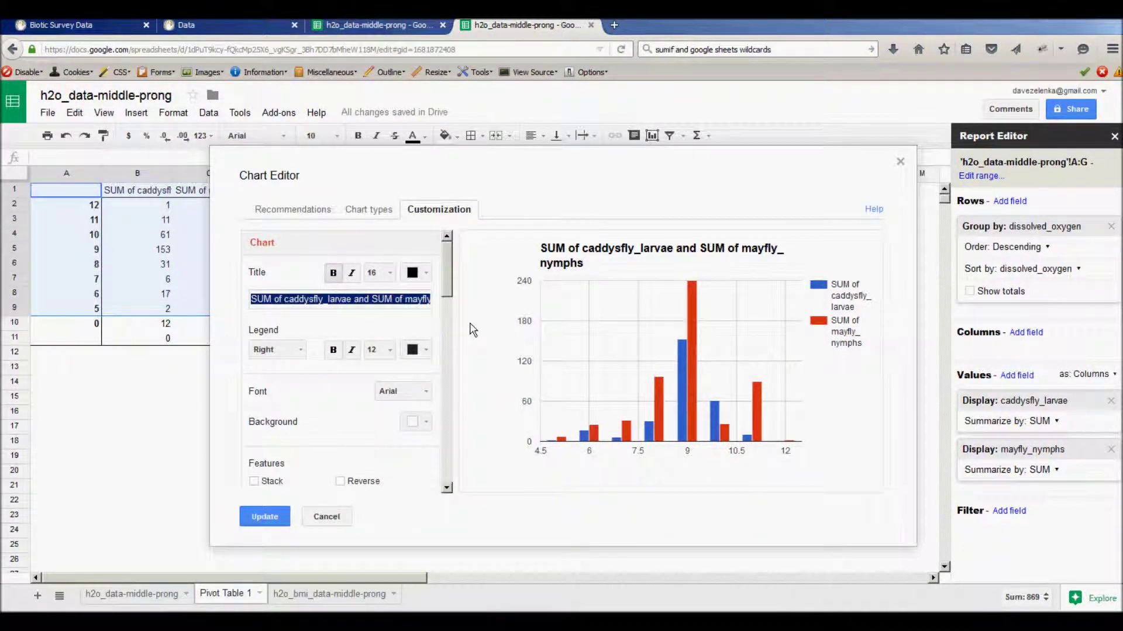
type("Comparing")
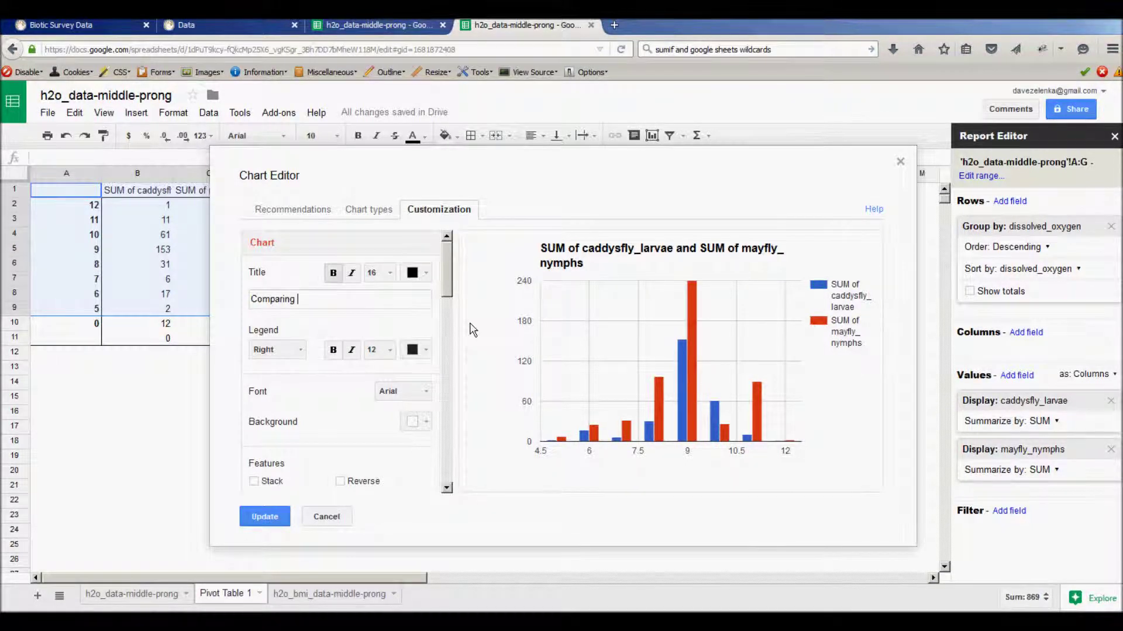
type(" Dissolved O")
type("xyg")
type("en ")
type("to B")
type("io")
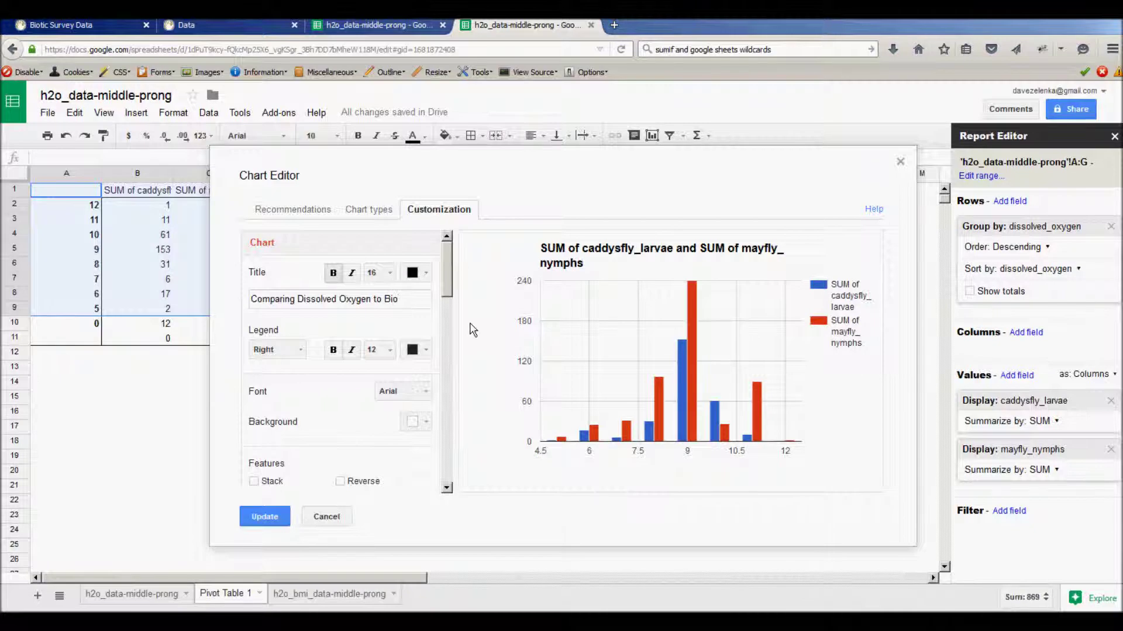
type("tic Surv")
type("ey Species")
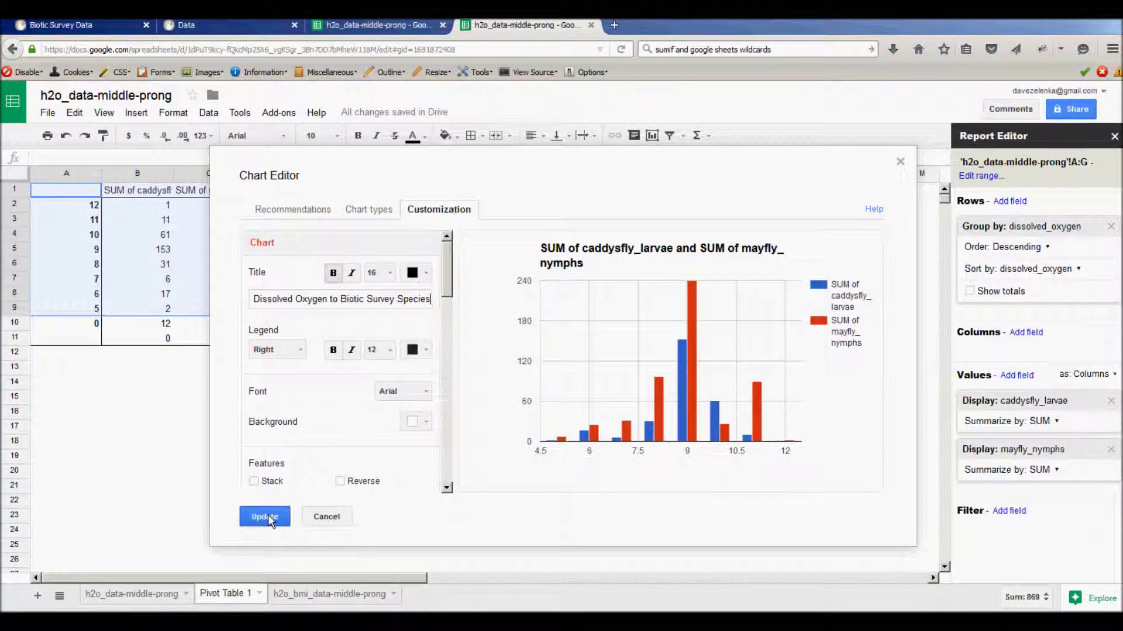
left_click(265, 516)
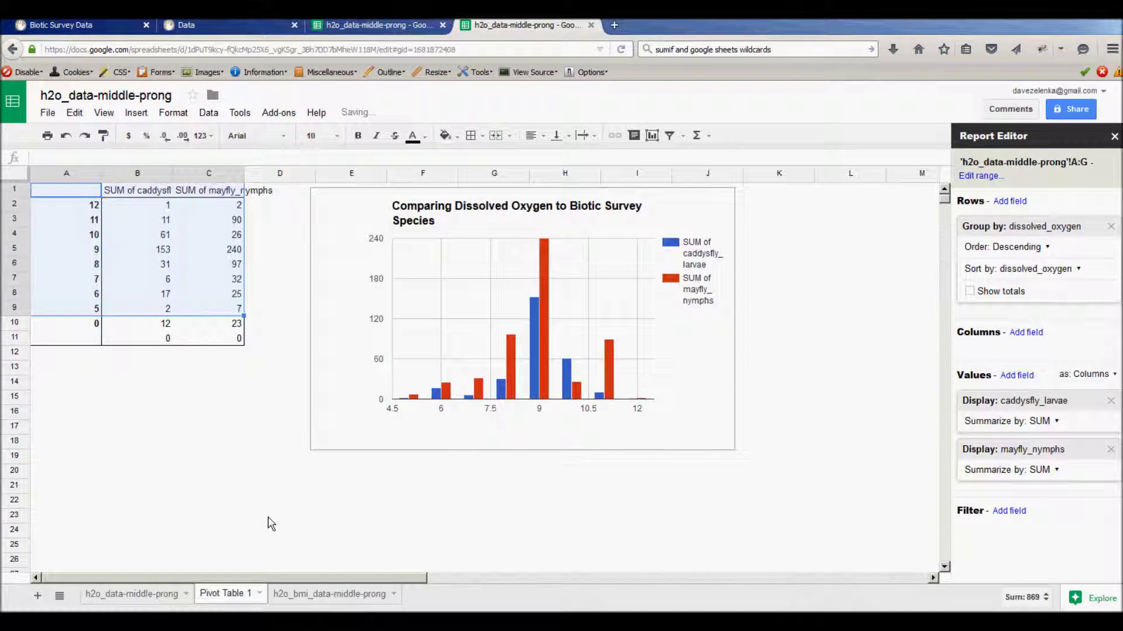